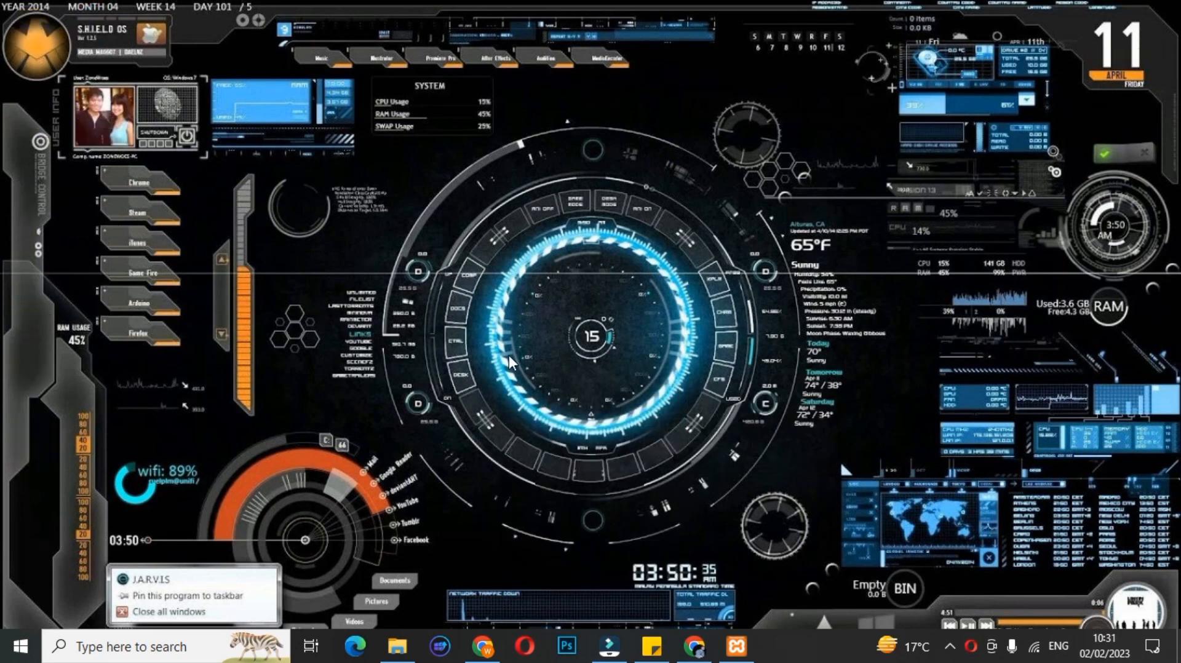
Switch to the XAMPP Control Panel, start the Apache and MySQL modules, and minimize its window
left_click(736, 646)
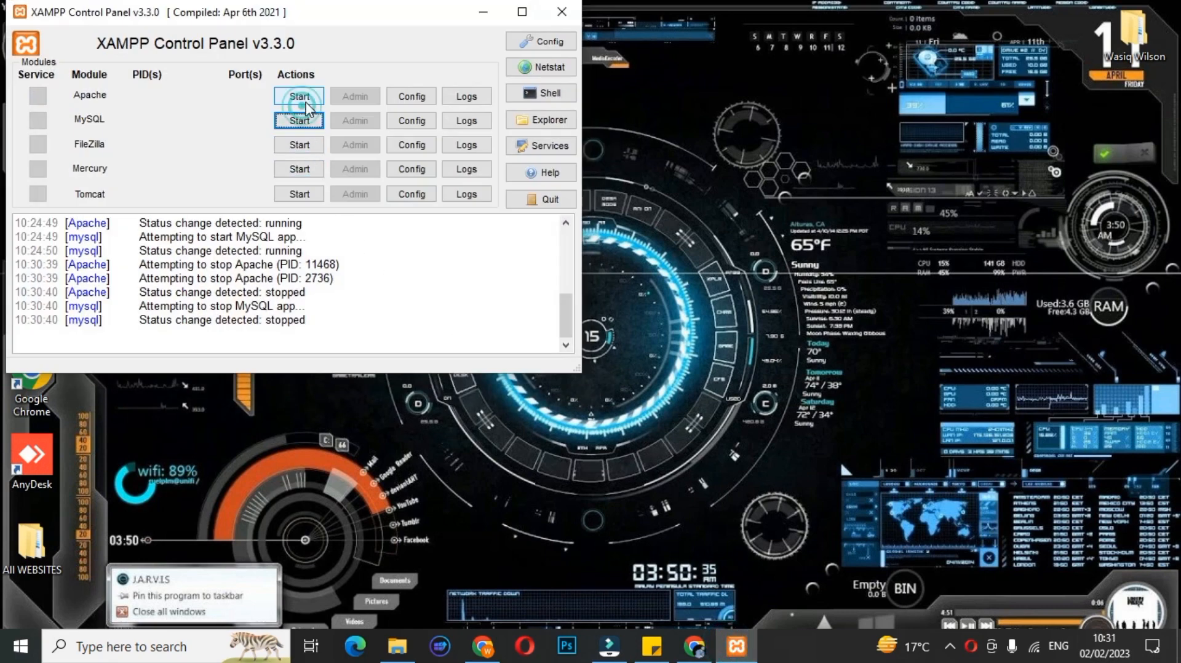
left_click(300, 98)
left_click(308, 120)
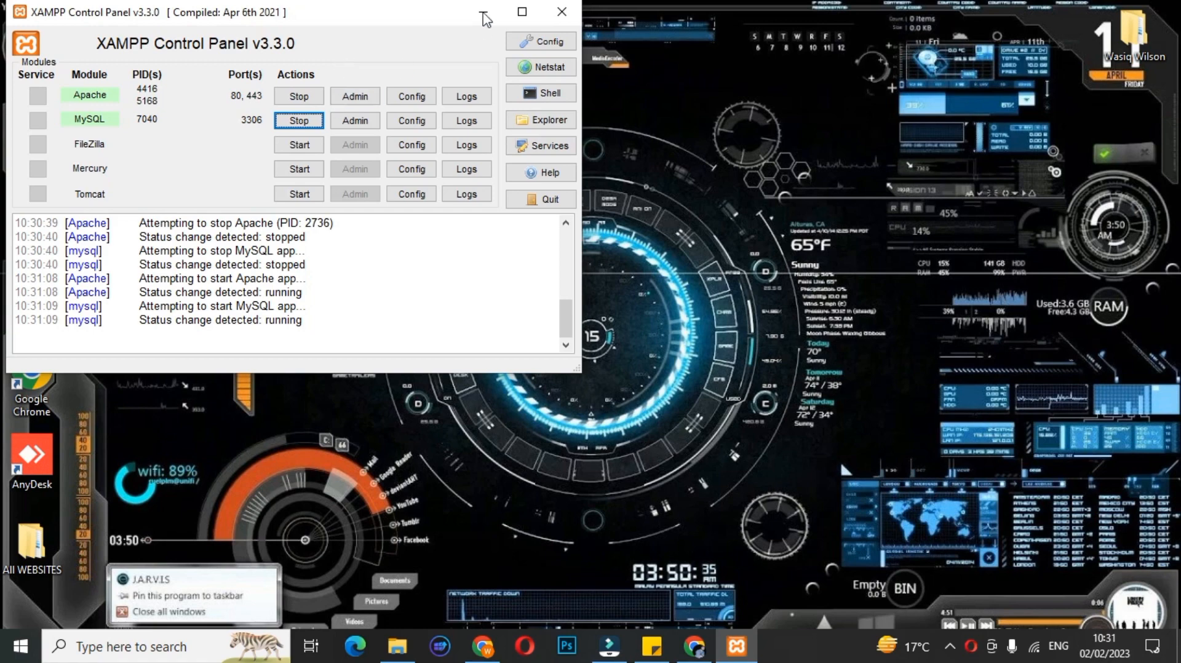
left_click(483, 12)
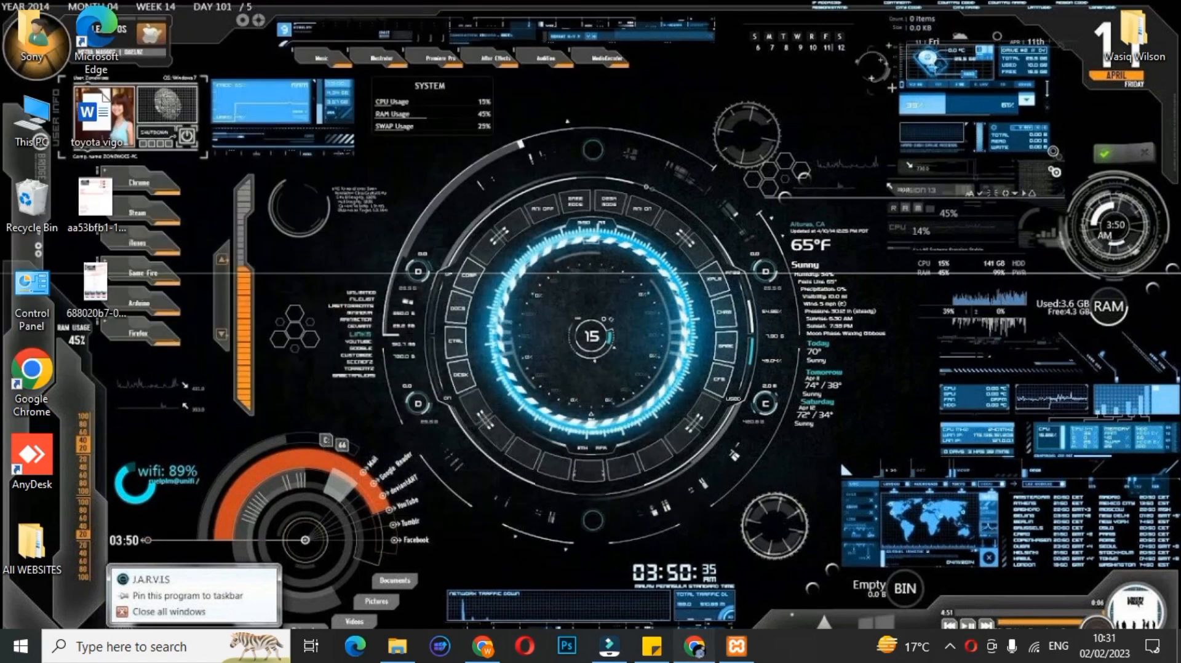
Switch to Chrome and load the local store's WordPress dashboard at localhost/onlinestore.com/wp-admin
left_click(693, 645)
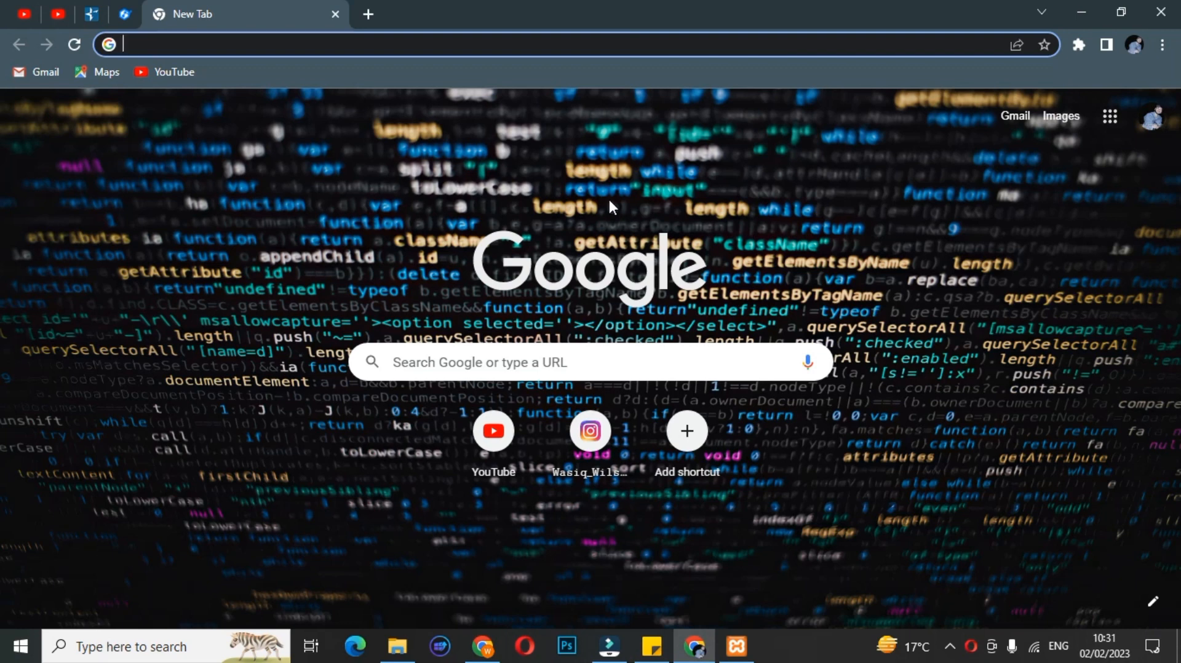
type("loca")
key("Down")
key("Down")
key("Down")
key("Down")
key("Down")
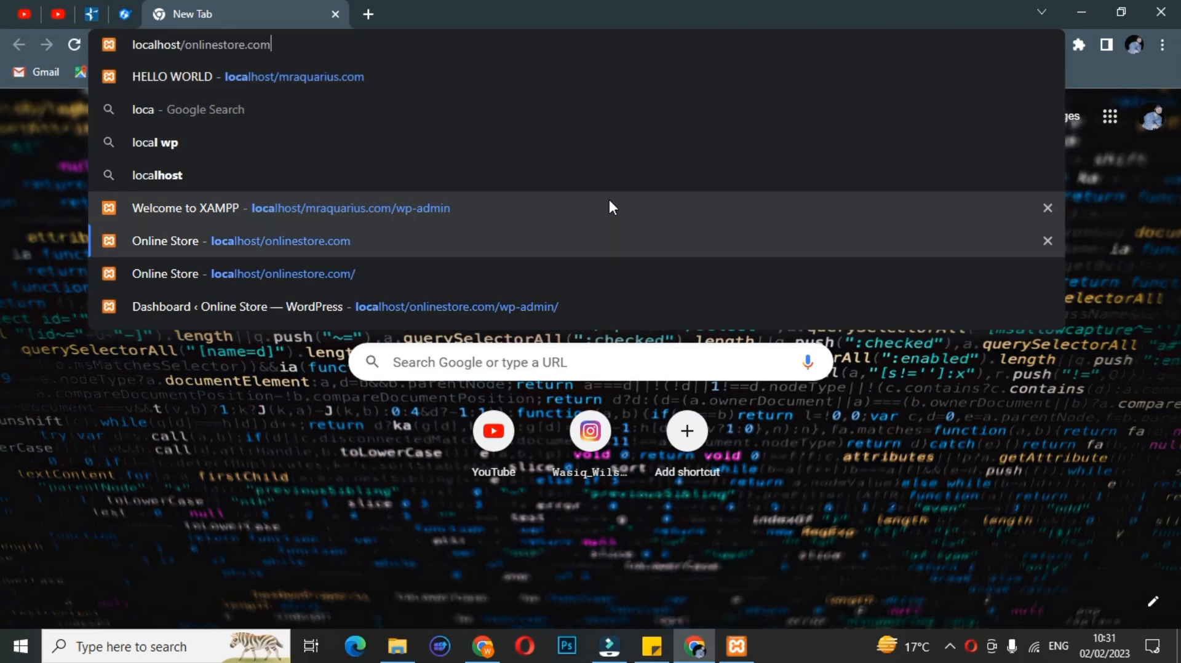
type("/wp")
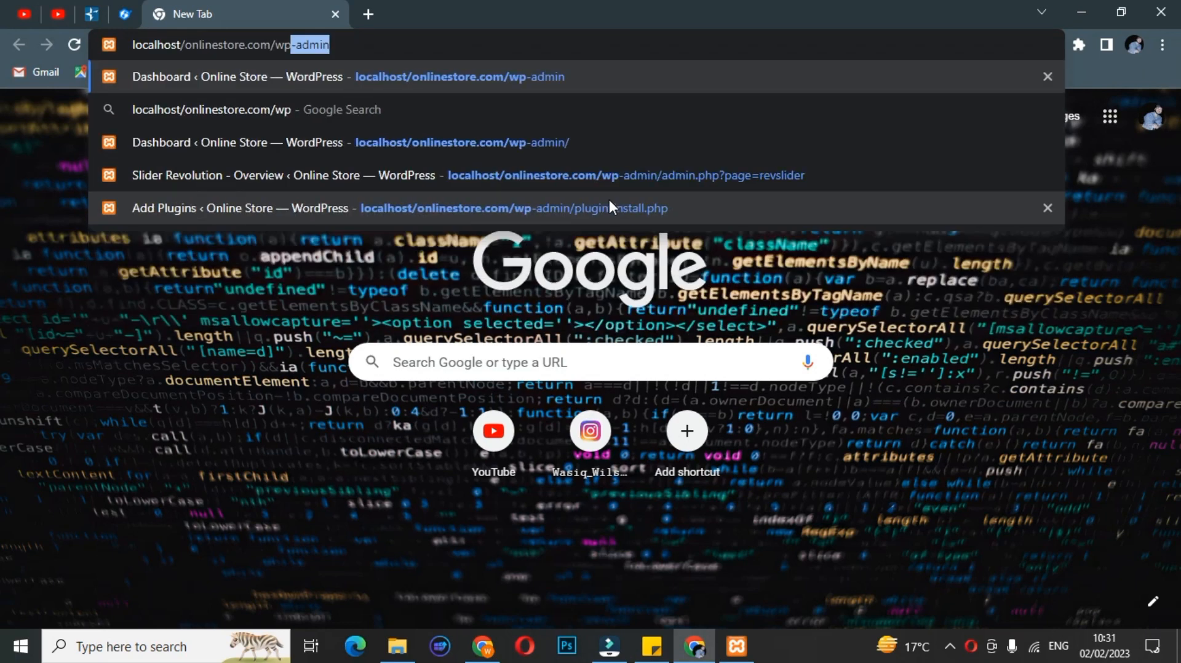
type("-ad")
key("Return")
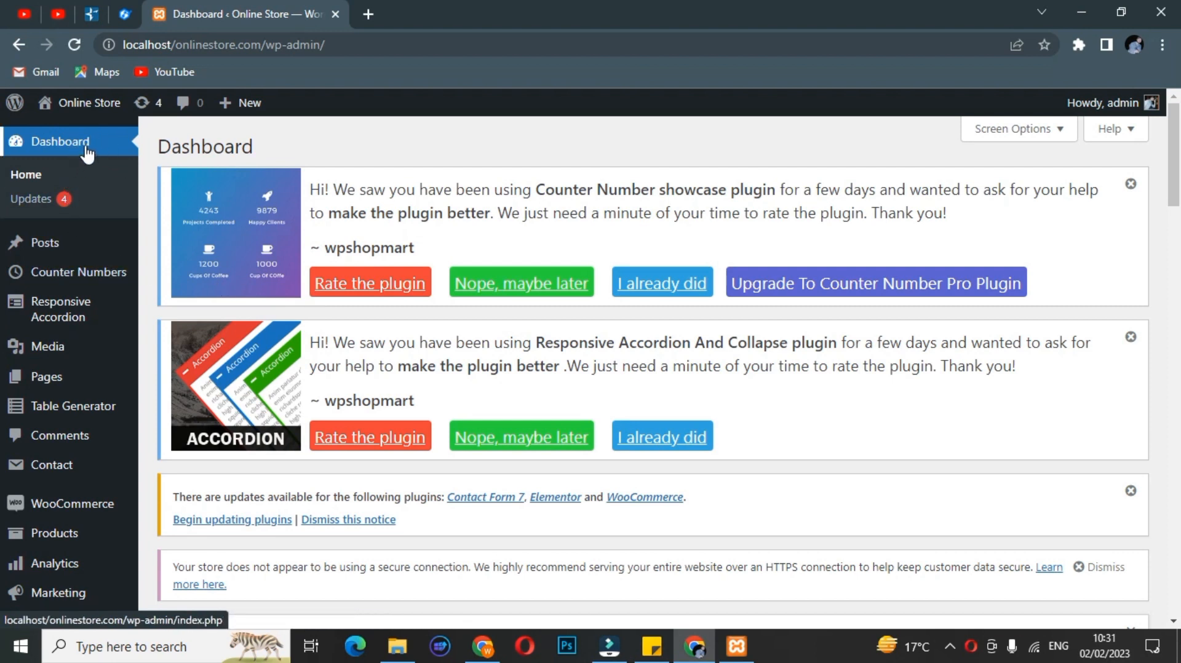
Open the WordPress page for adding new plugins
scroll(93, 154, "down", 5)
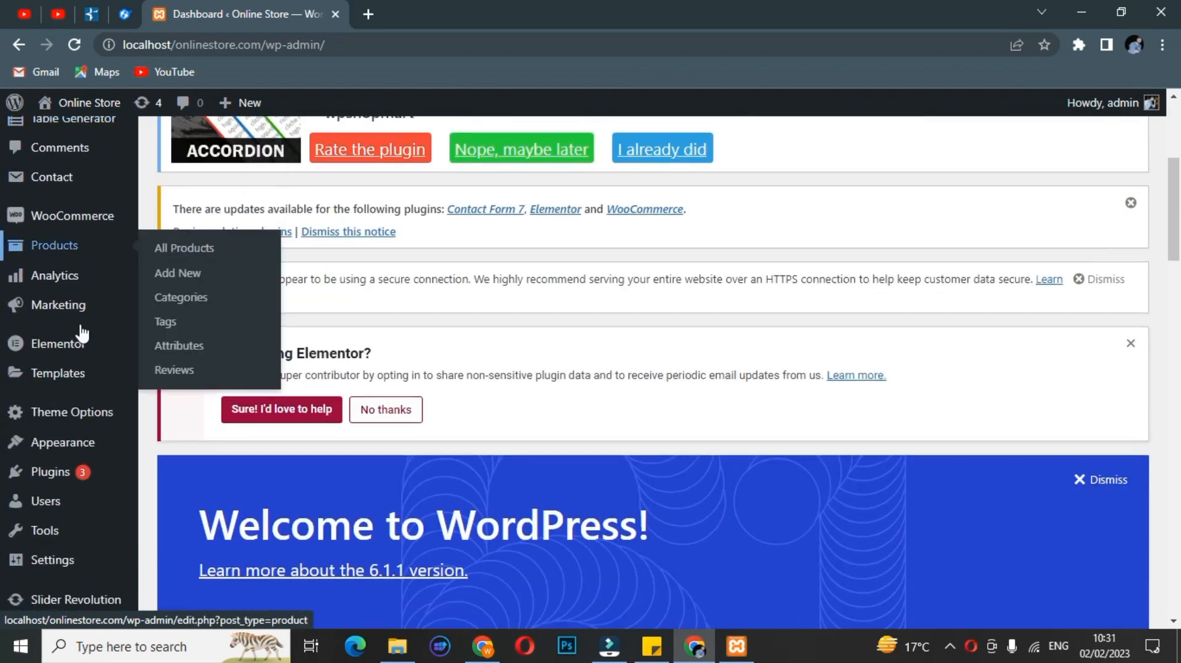
mouse_move(14, 472)
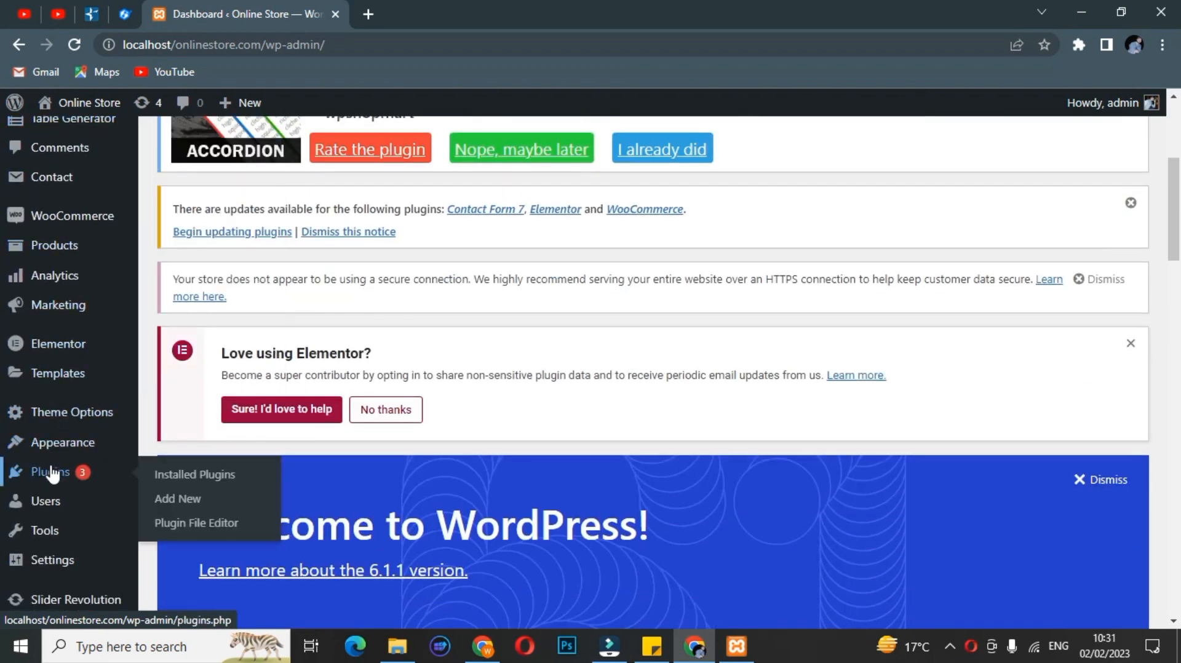
left_click(164, 497)
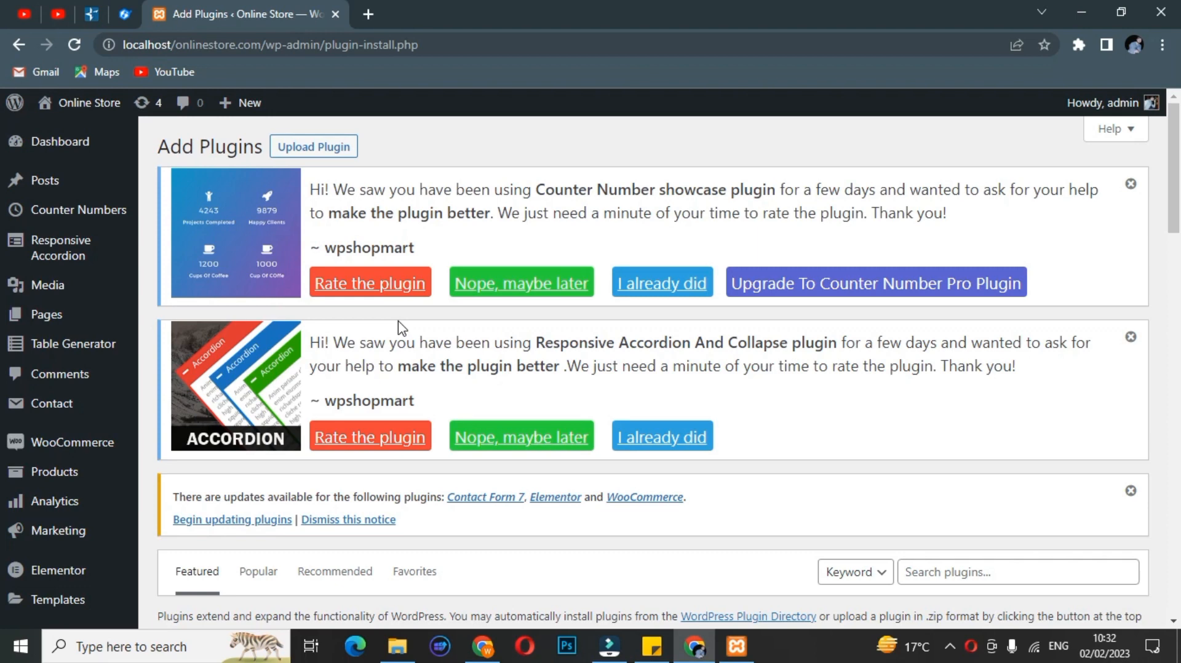
Search the plugin directory by keyword for "responsive tabs"
scroll(455, 339, "down", 3)
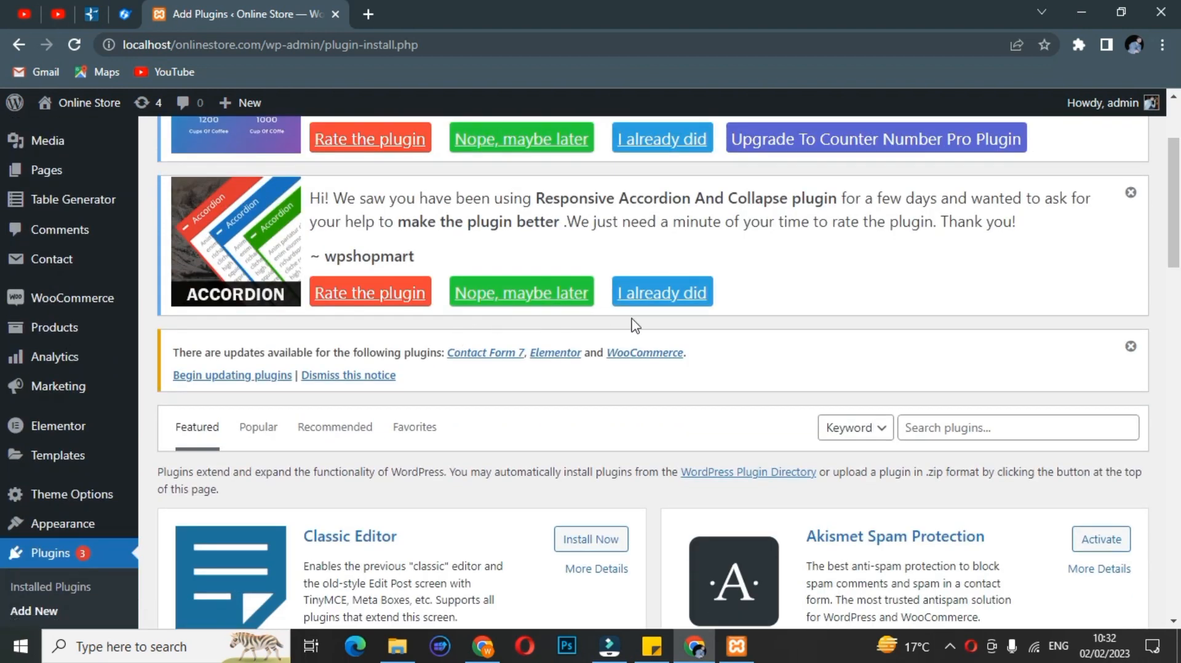
scroll(637, 322, "down", 3)
left_click(932, 289)
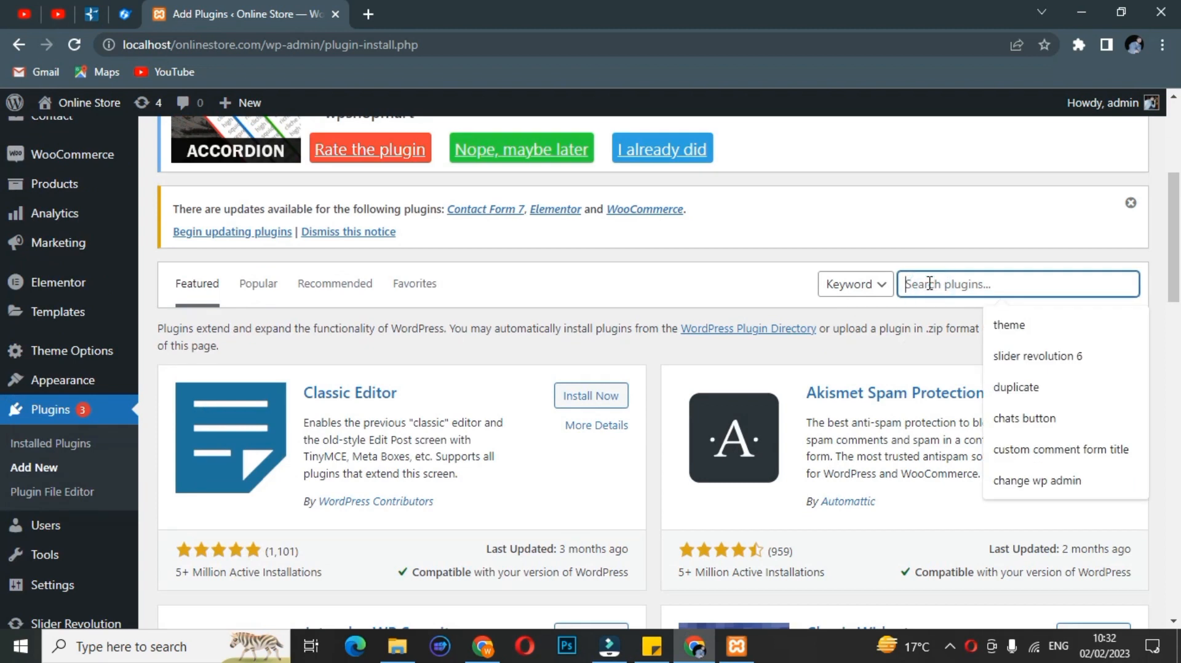
type("resp")
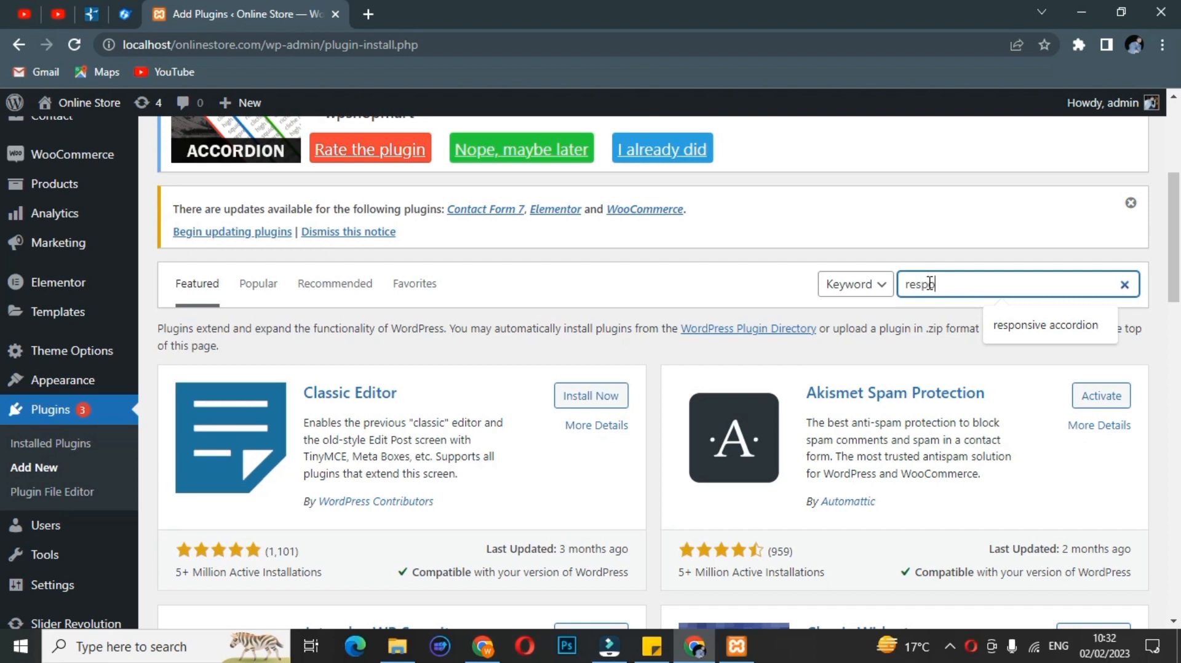
type("ons")
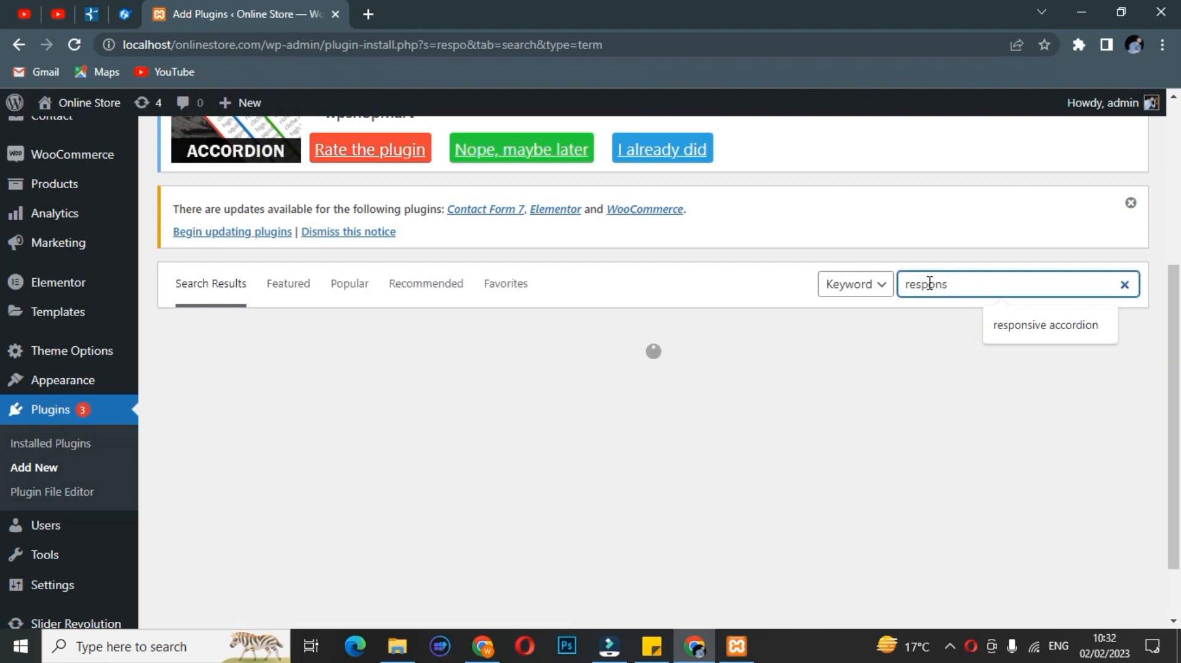
type("ive tabs")
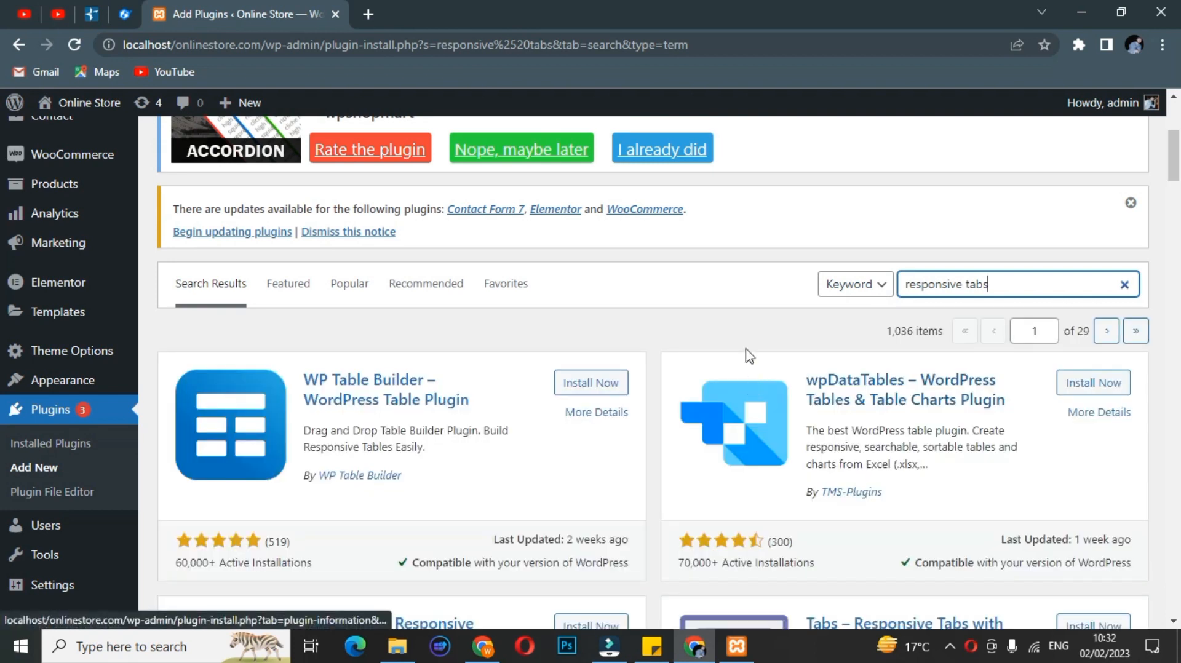
Look through the plugin search results for a suitable responsive tabs plugin, including WP Tabs – Responsive Tabs Plugin for WordPress
scroll(746, 353, "down", 2)
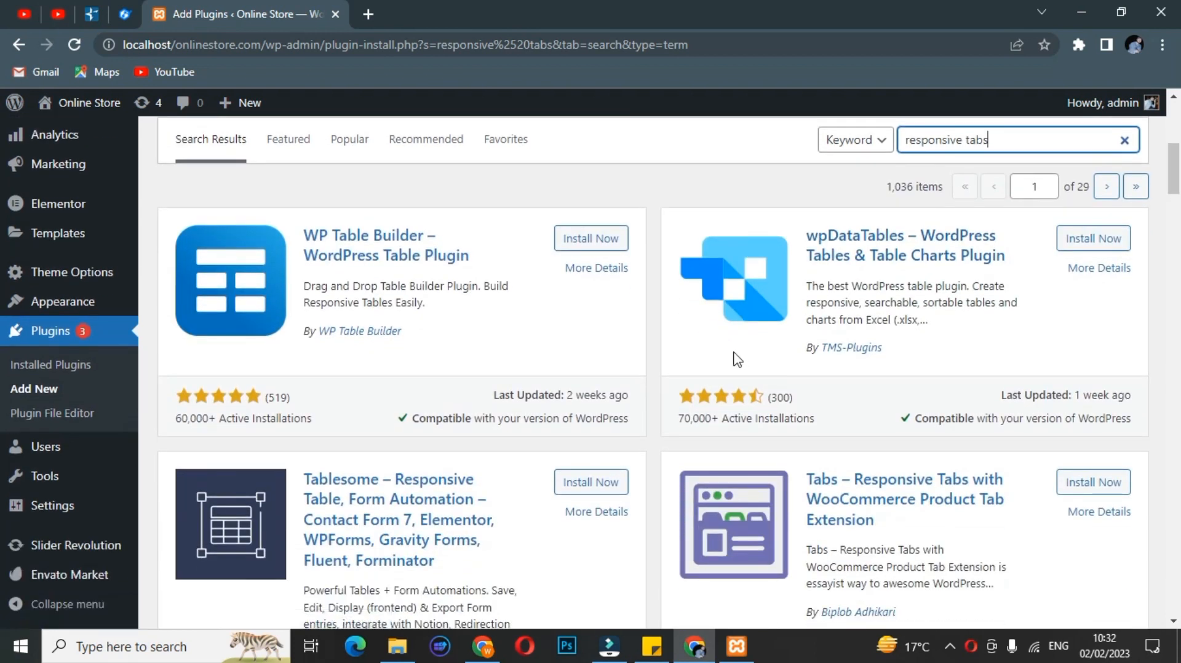
scroll(735, 362, "down", 6)
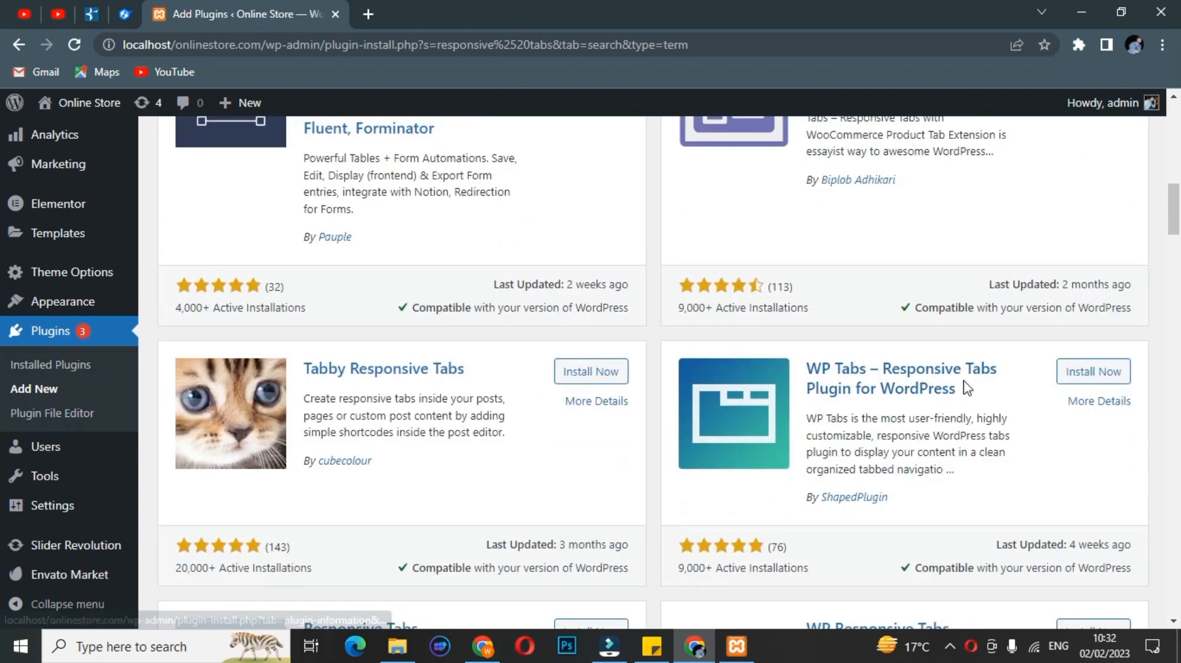
left_click_drag(965, 394, 803, 373)
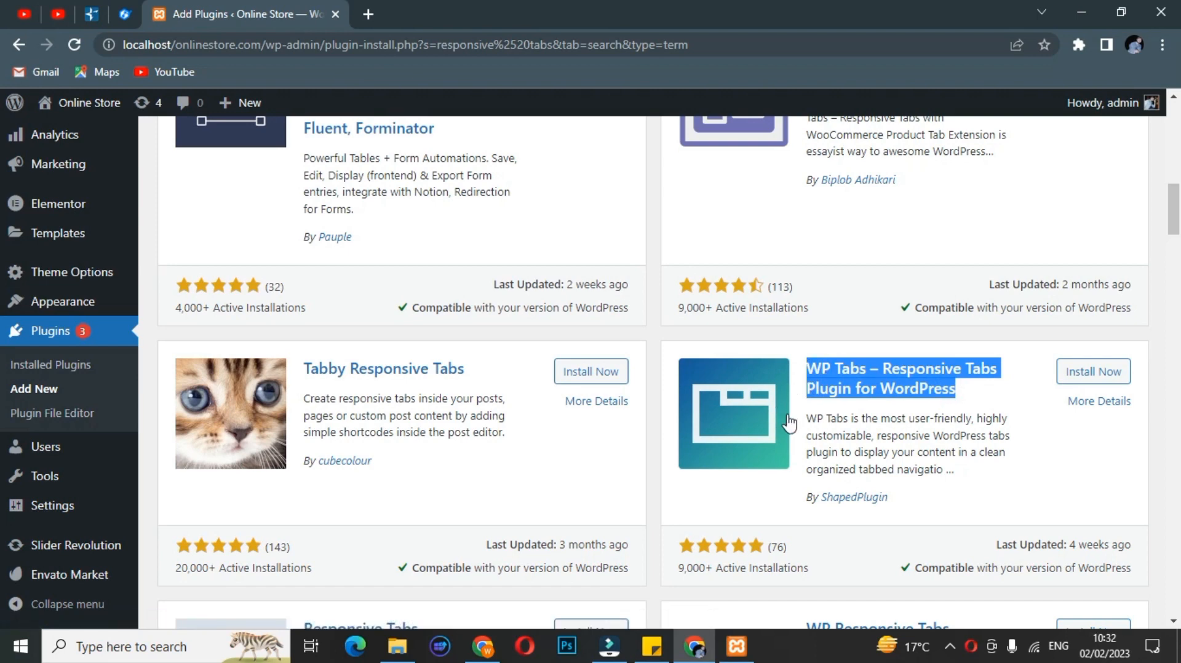
scroll(788, 421, "down", 2)
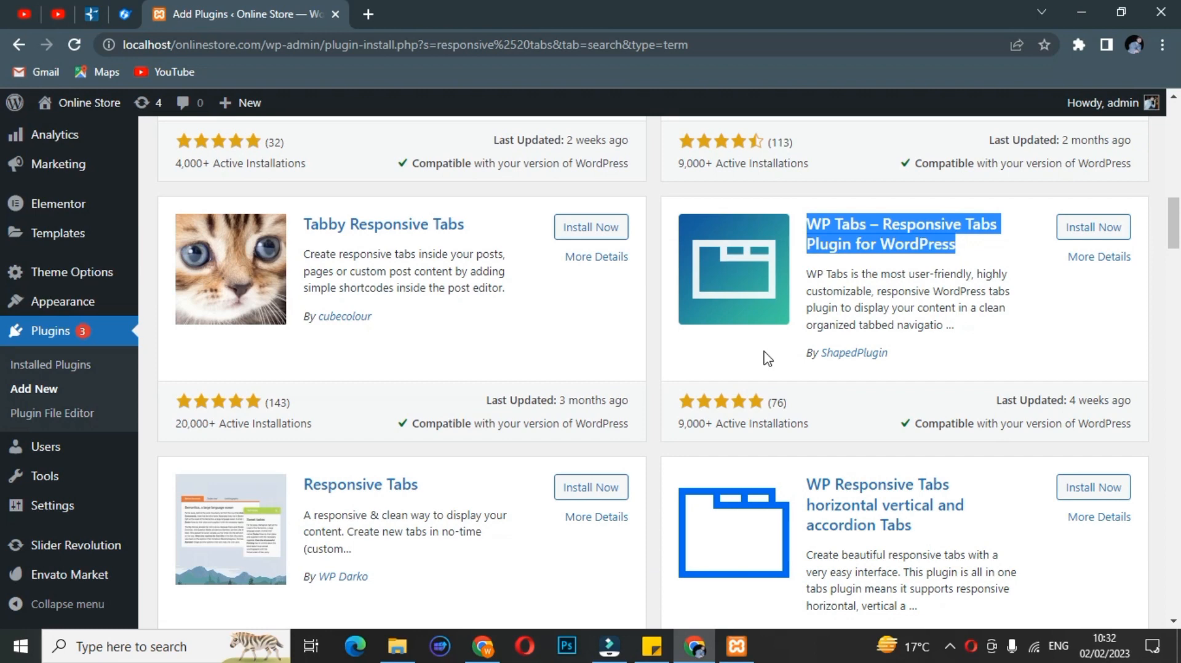
scroll(766, 359, "down", 4)
scroll(765, 358, "down", 2)
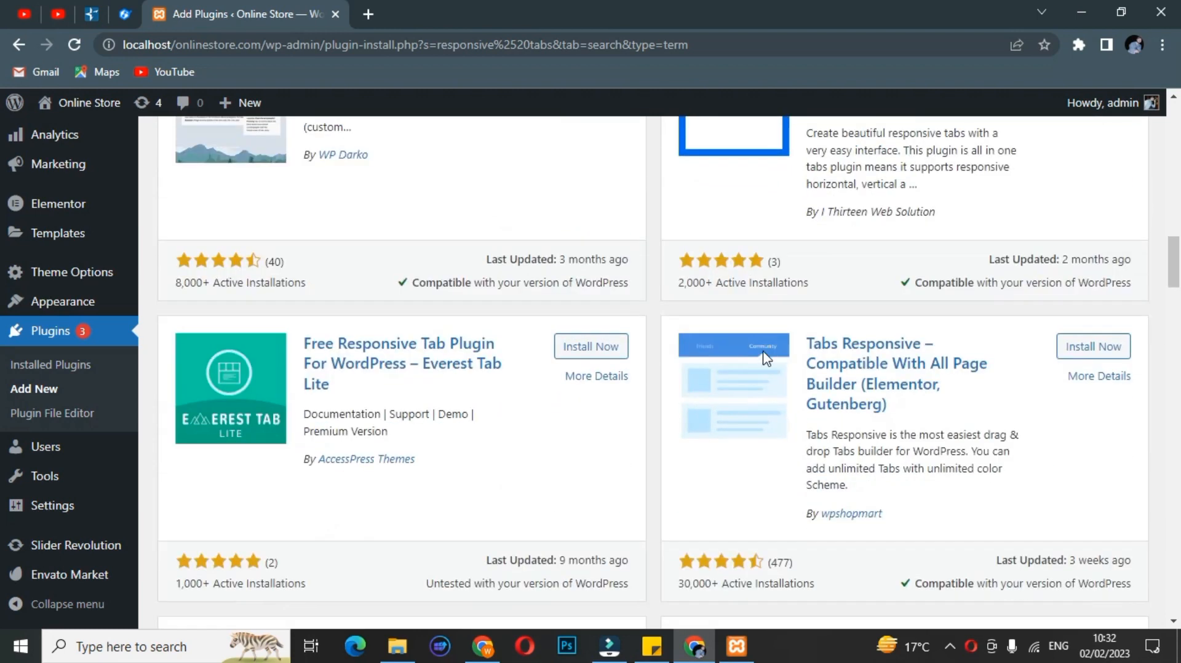
scroll(765, 359, "down", 2)
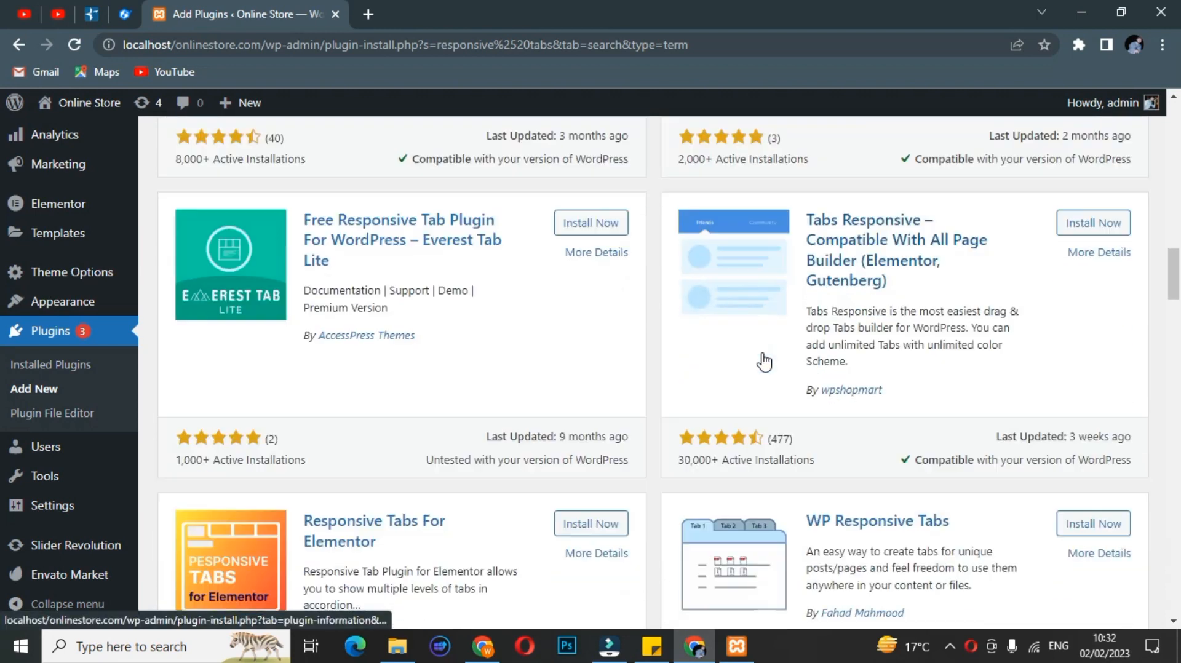
scroll(765, 360, "down", 4)
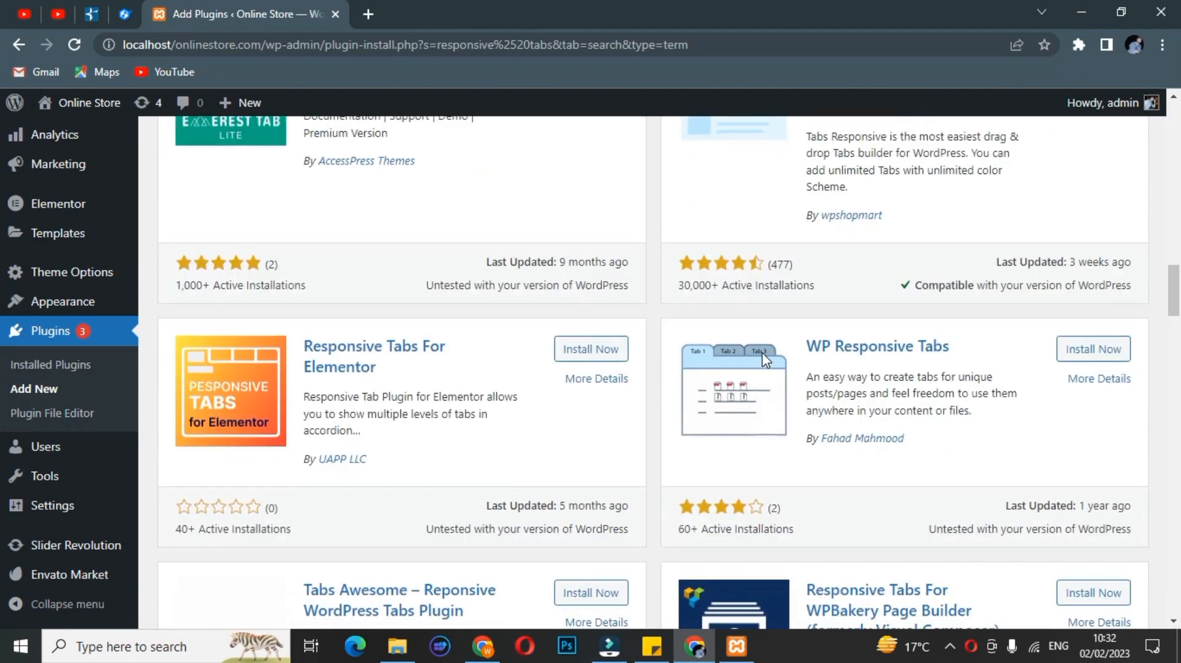
scroll(764, 362, "down", 6)
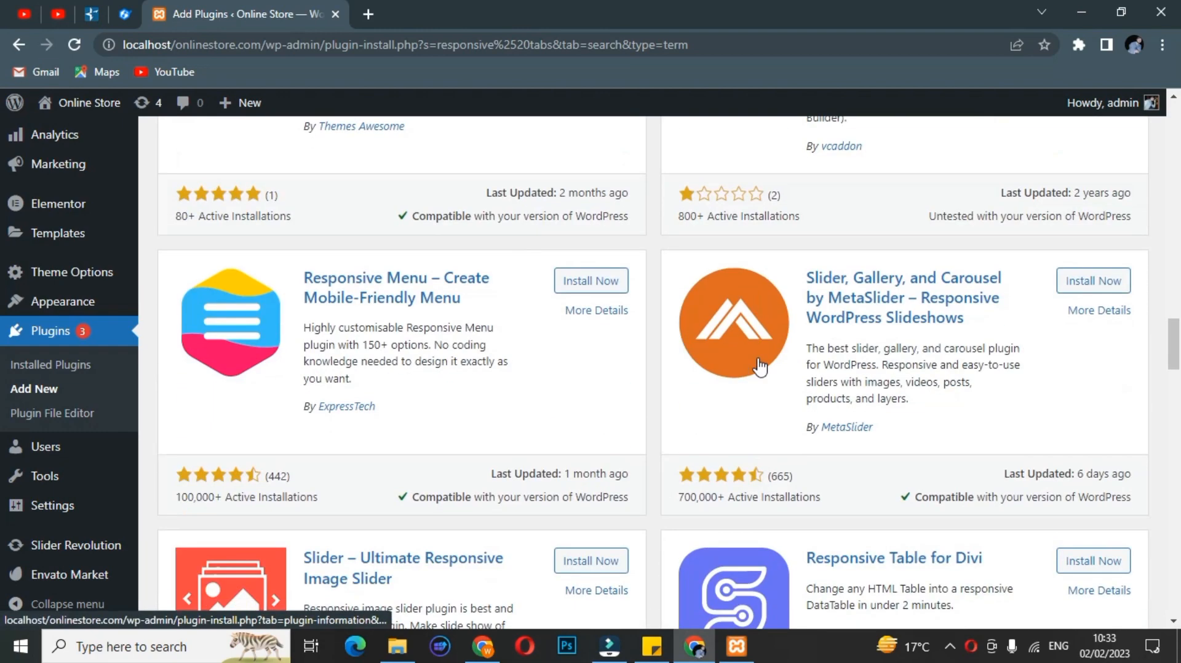
scroll(760, 366, "down", 11)
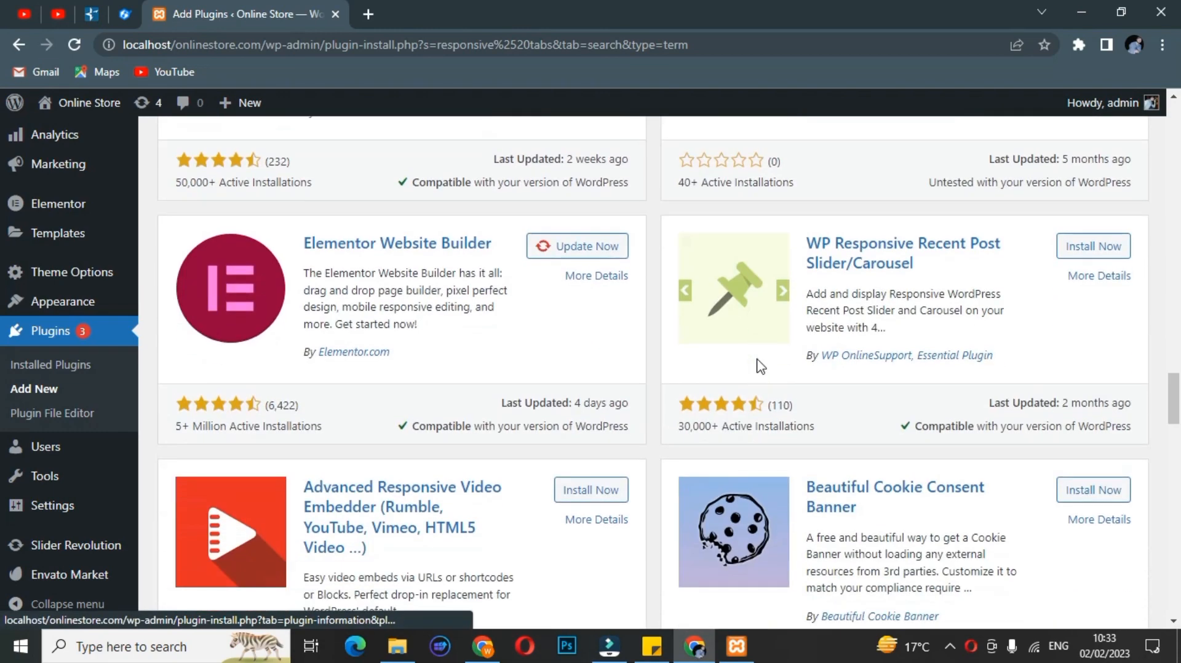
scroll(759, 366, "down", 4)
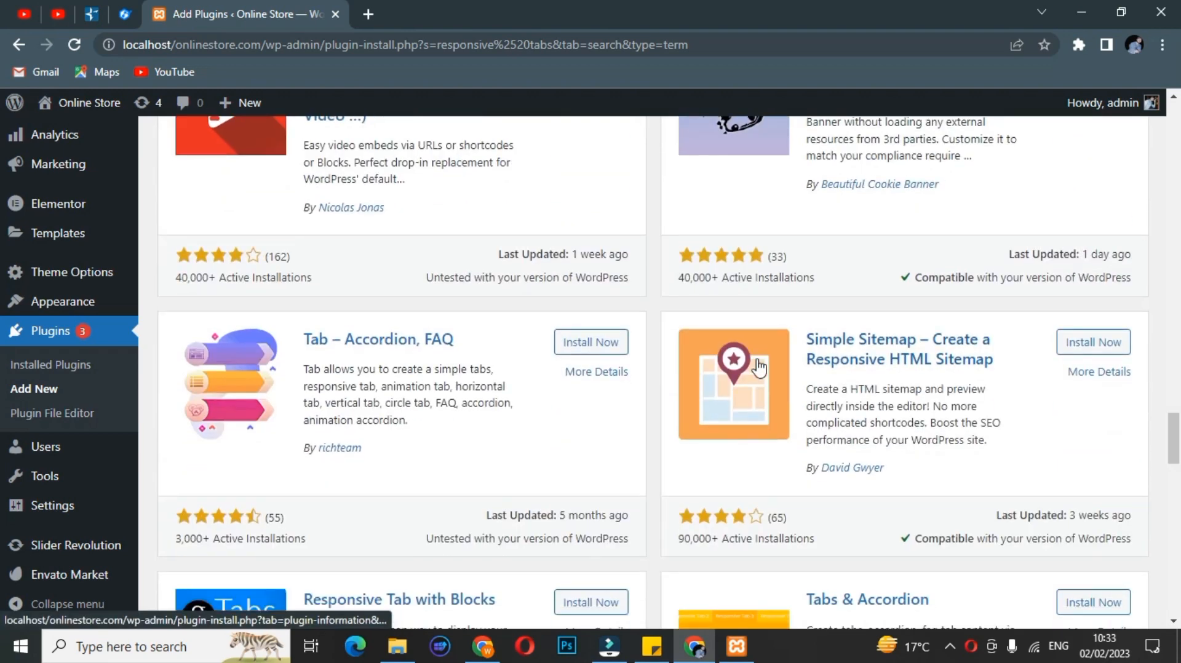
scroll(761, 367, "down", 4)
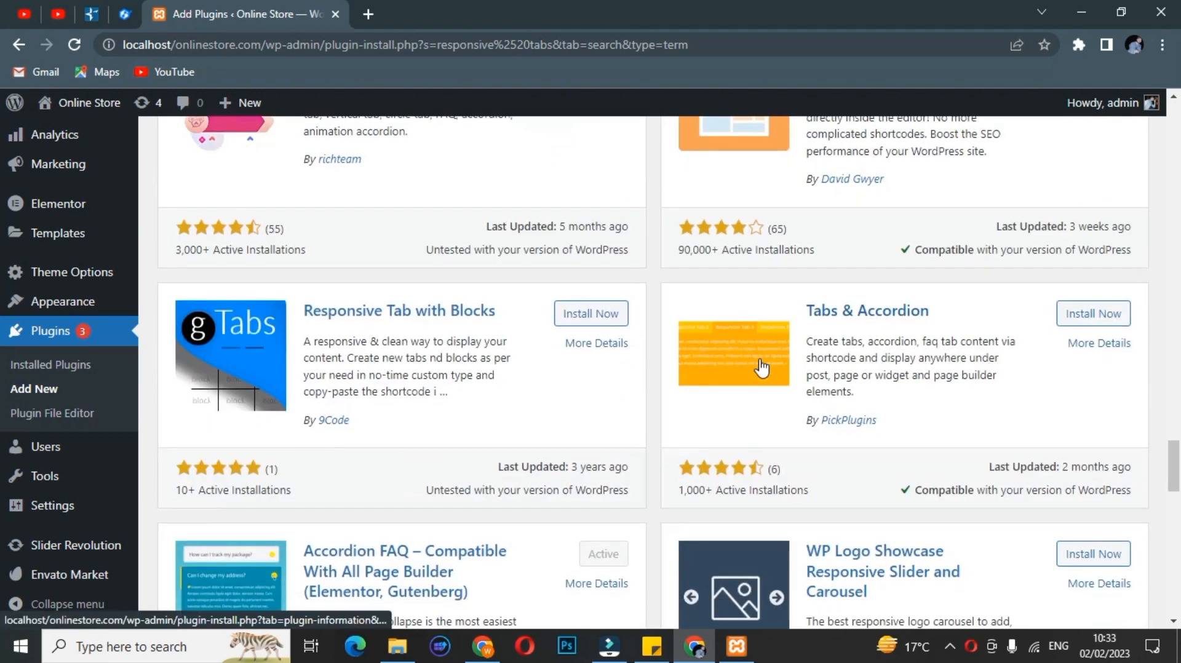
scroll(761, 367, "down", 2)
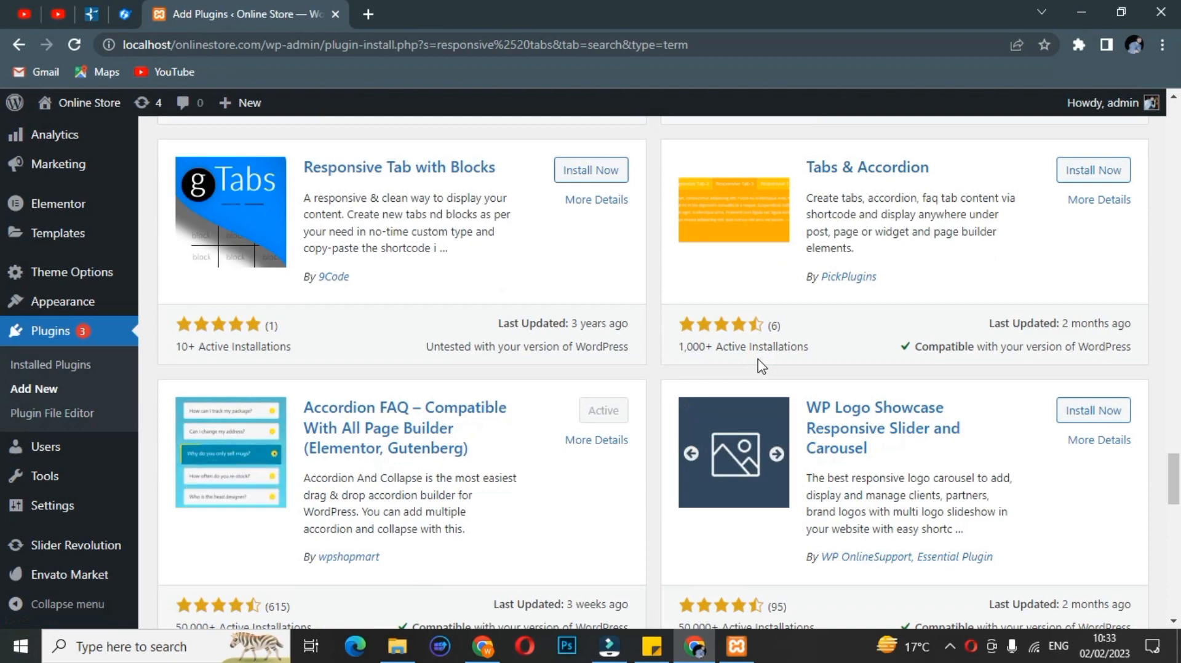
scroll(761, 367, "down", 2)
scroll(761, 368, "down", 2)
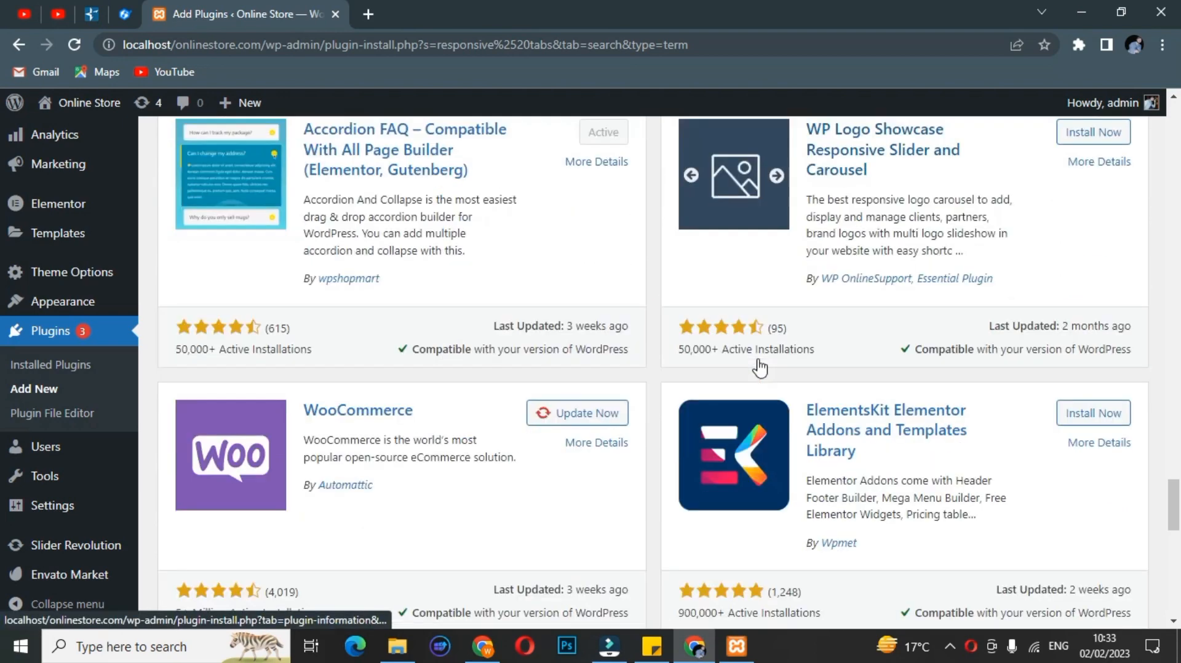
scroll(760, 368, "down", 10)
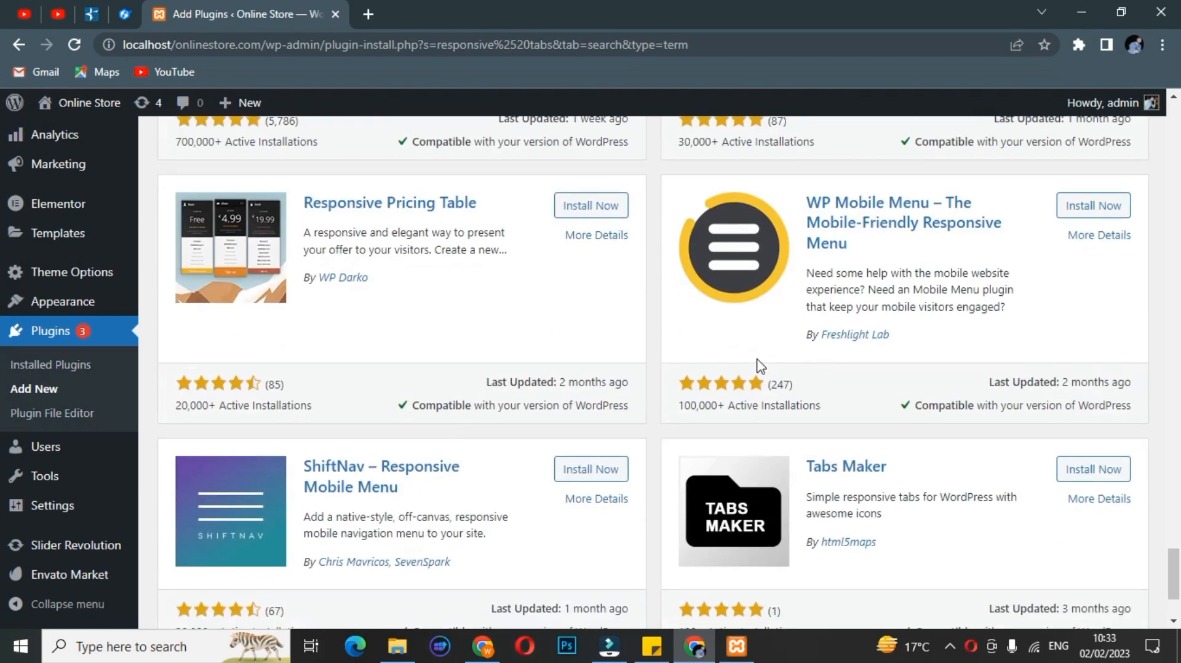
scroll(762, 367, "down", 2)
scroll(758, 367, "up", 12)
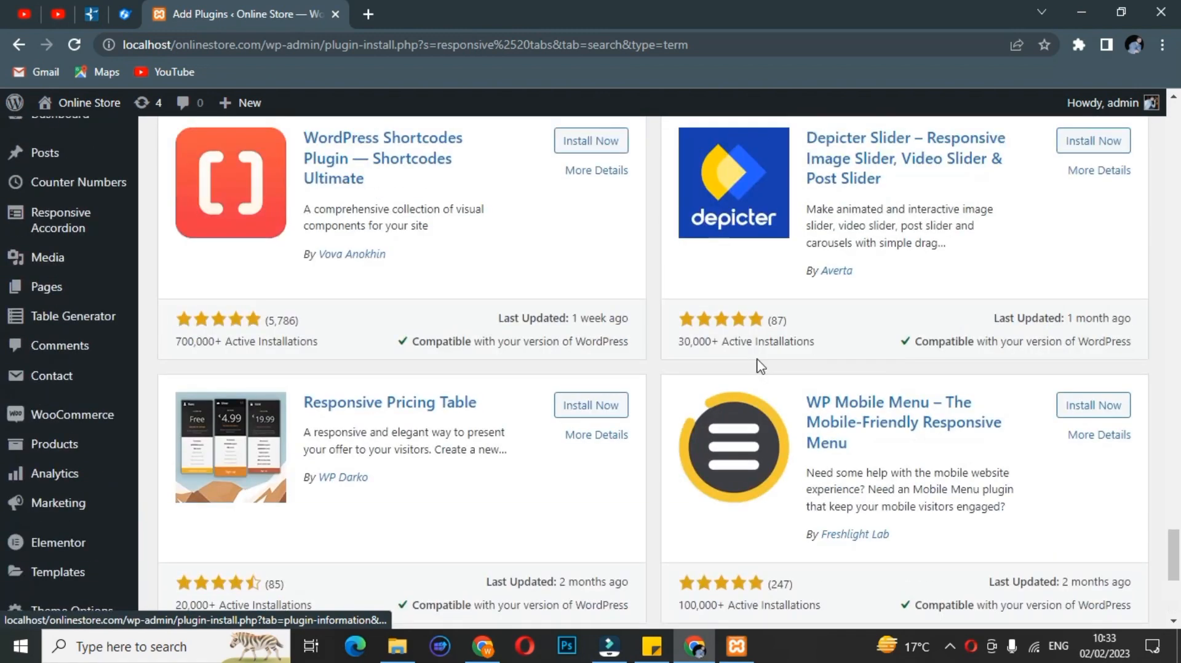
scroll(759, 368, "up", 12)
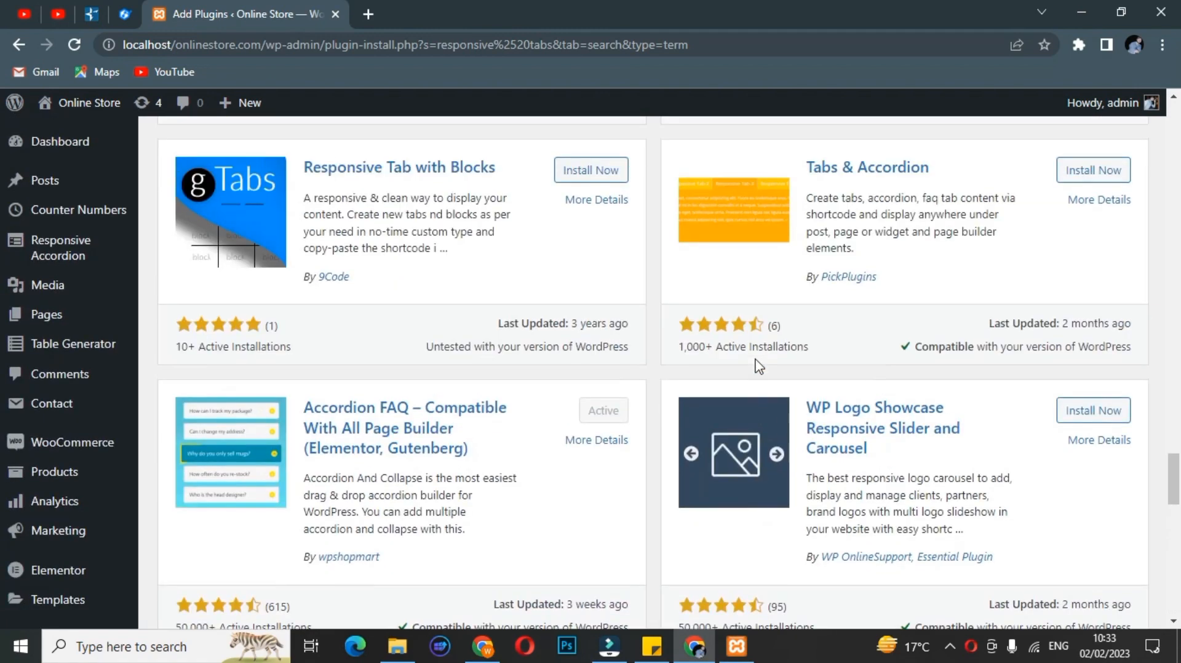
scroll(759, 367, "up", 8)
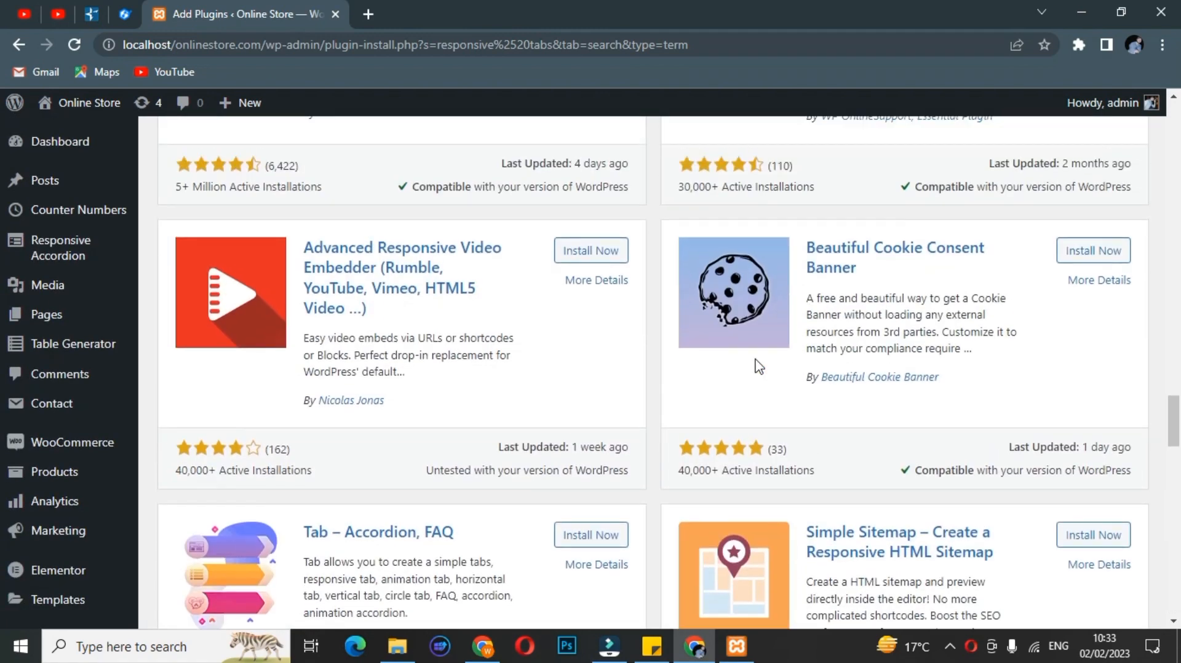
scroll(757, 367, "up", 8)
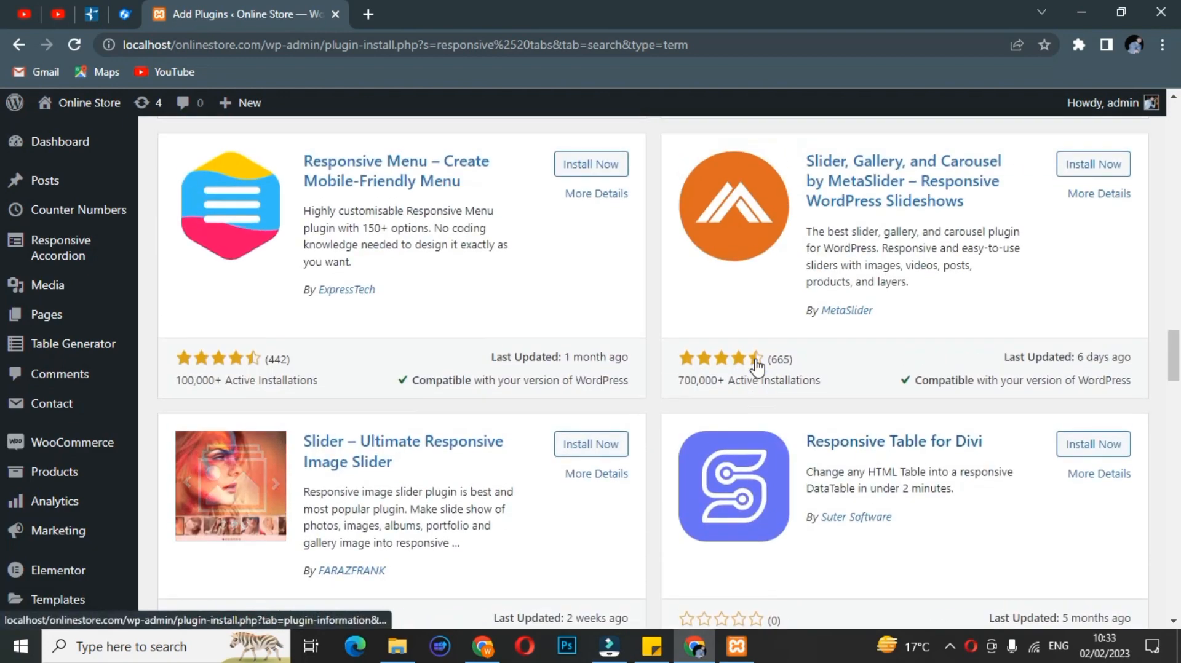
scroll(759, 363, "up", 9)
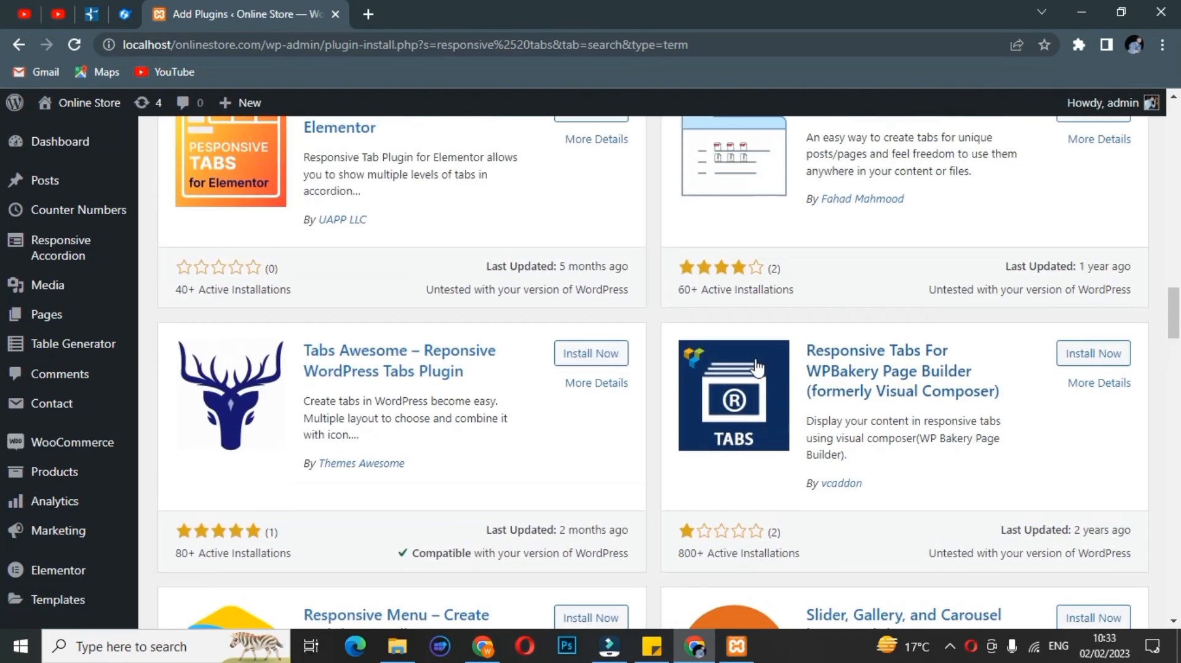
scroll(758, 366, "up", 9)
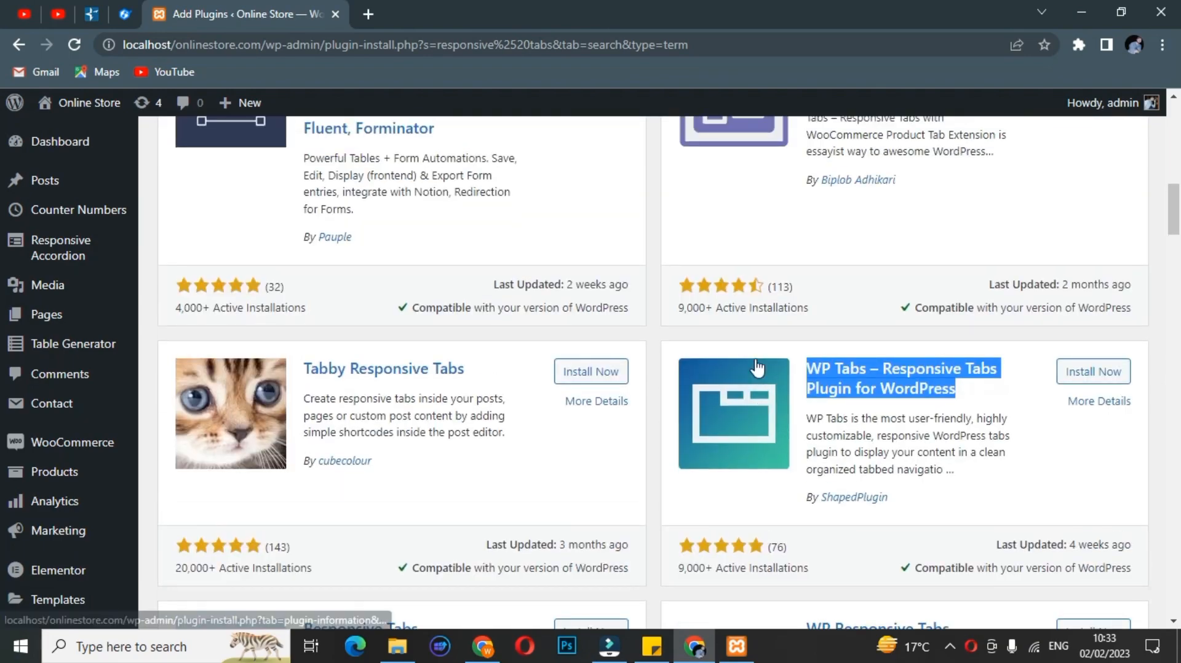
Load wordpress.org in a new browser tab and open its plugin directory
scroll(754, 360, "up", 2)
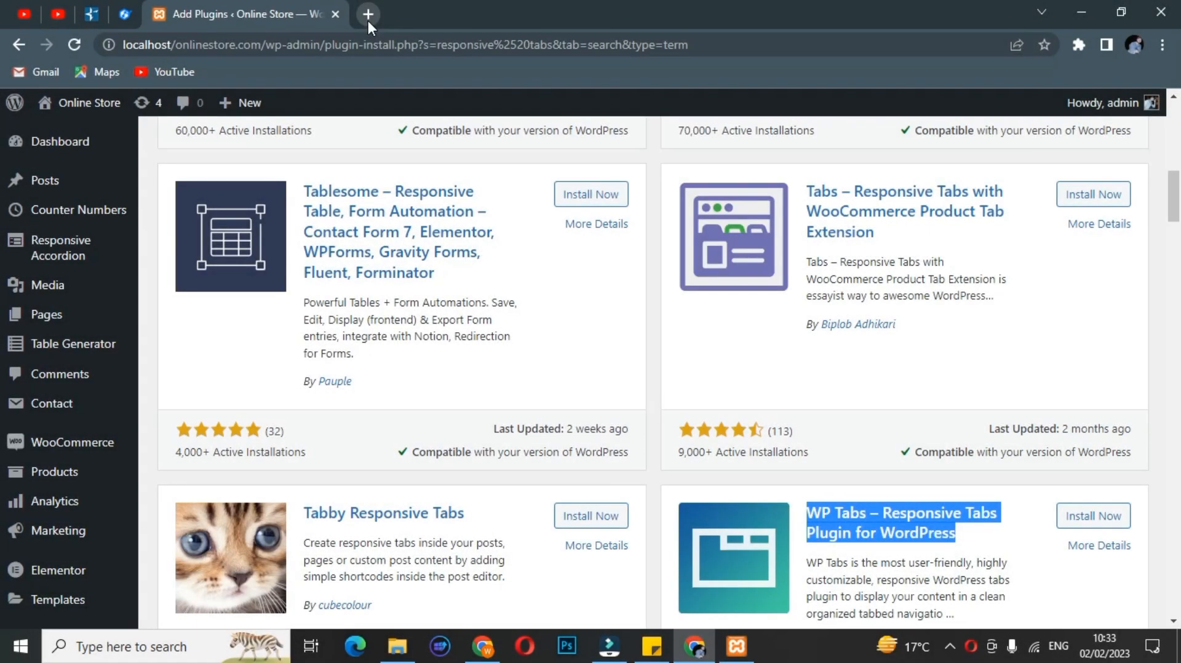
left_click(367, 14)
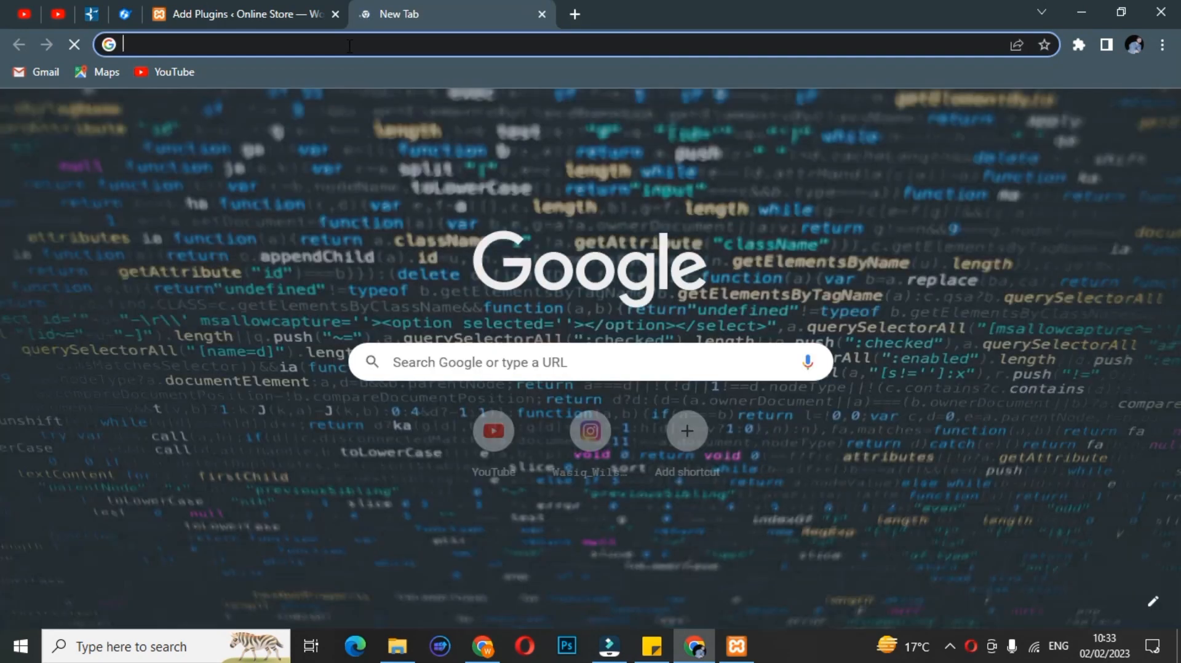
type("wor")
key("Return")
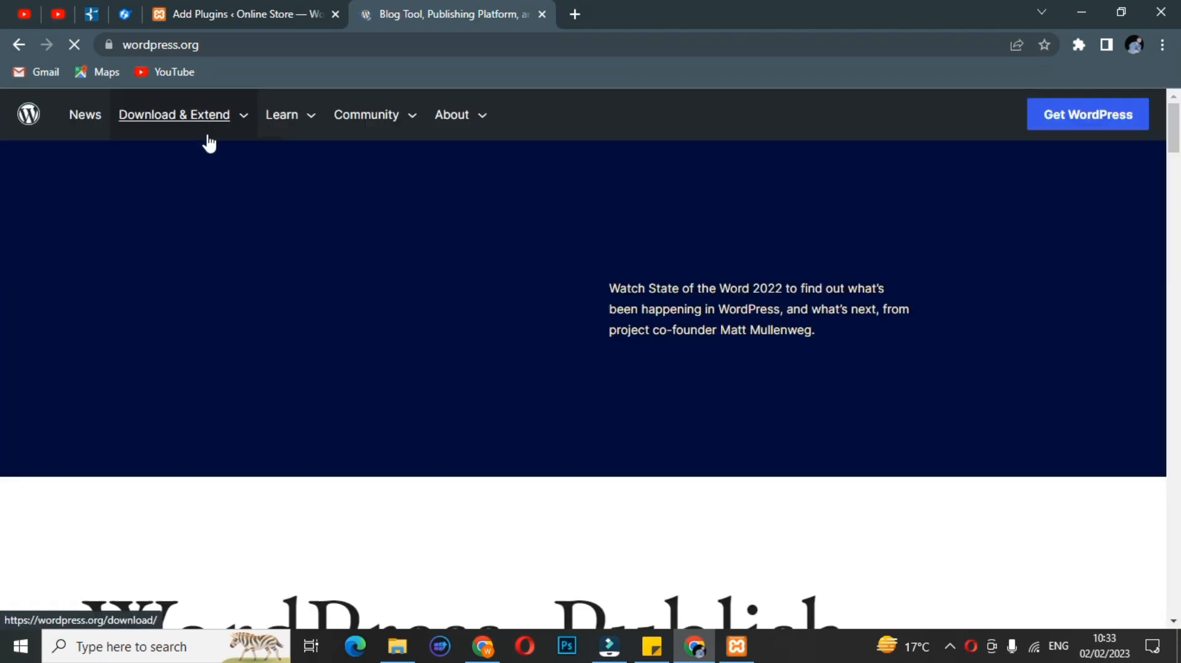
left_click(243, 118)
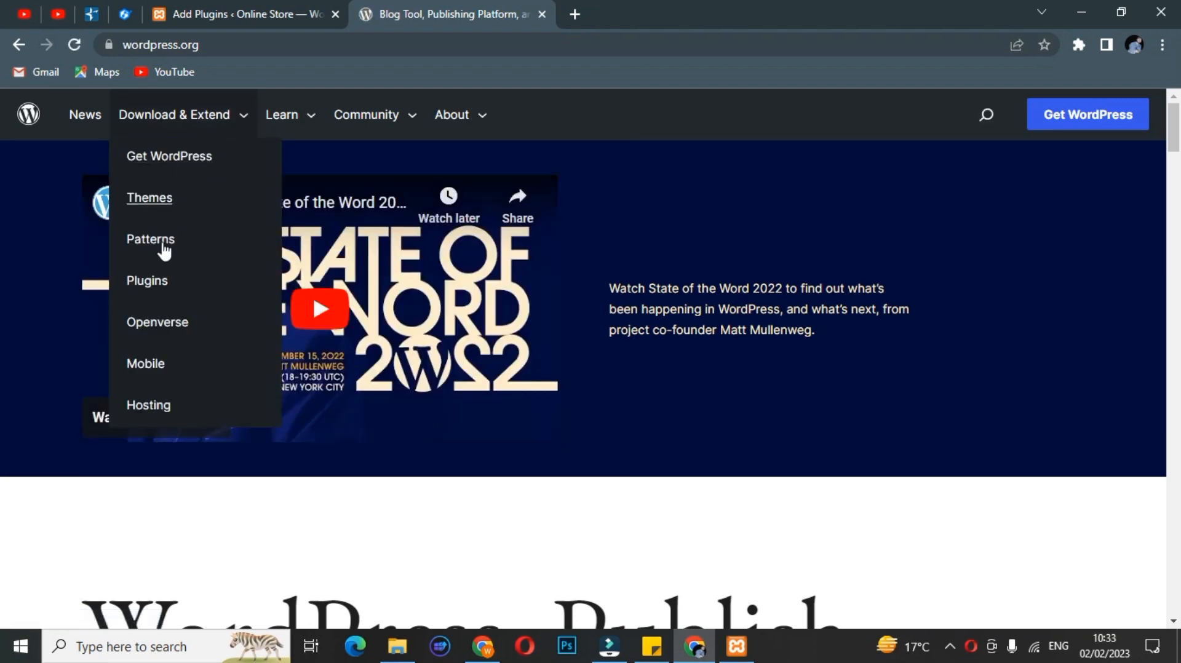
left_click(159, 281)
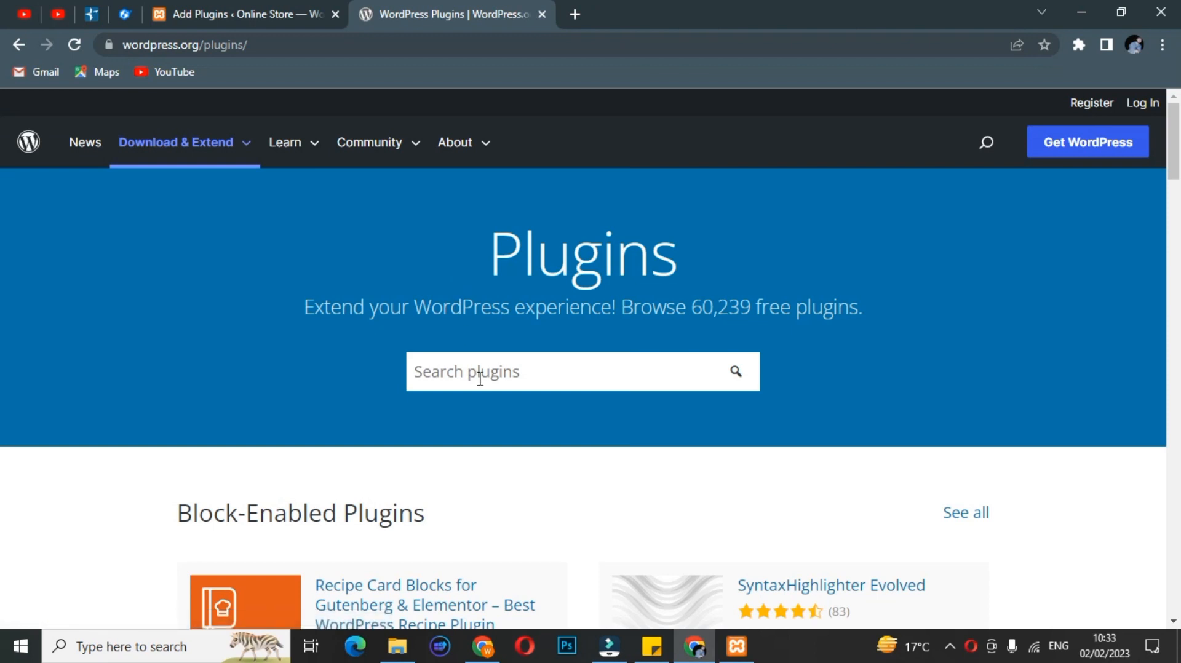
Search the wordpress.org plugin directory for "responsive tabs"
left_click(480, 378)
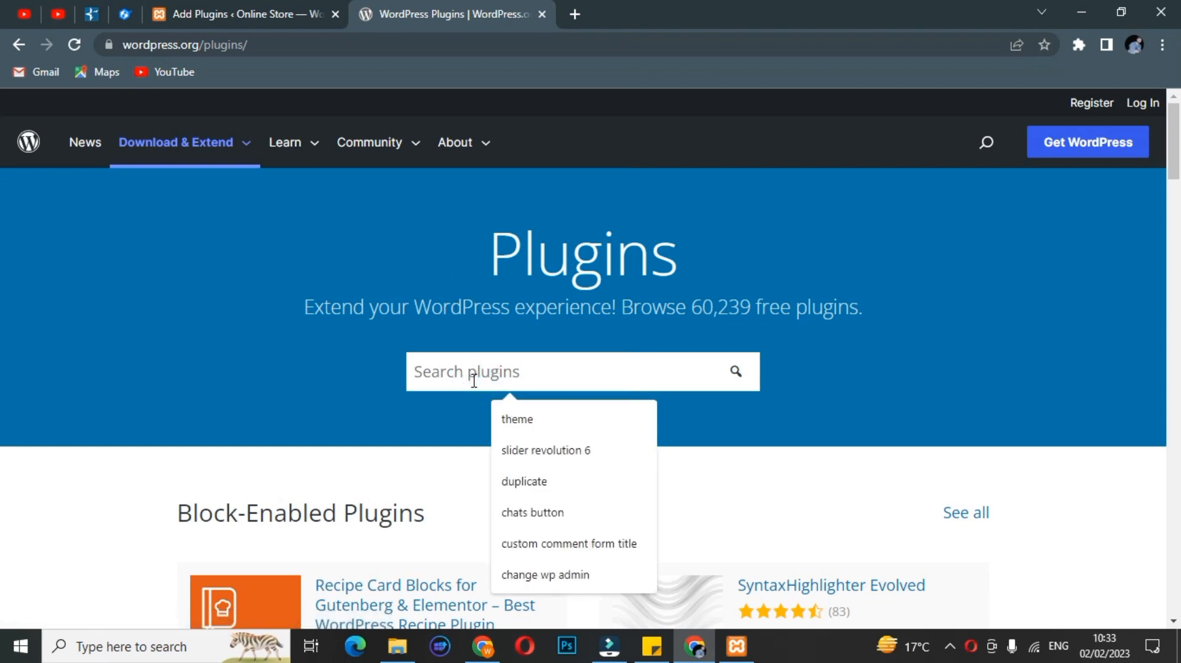
type("respo")
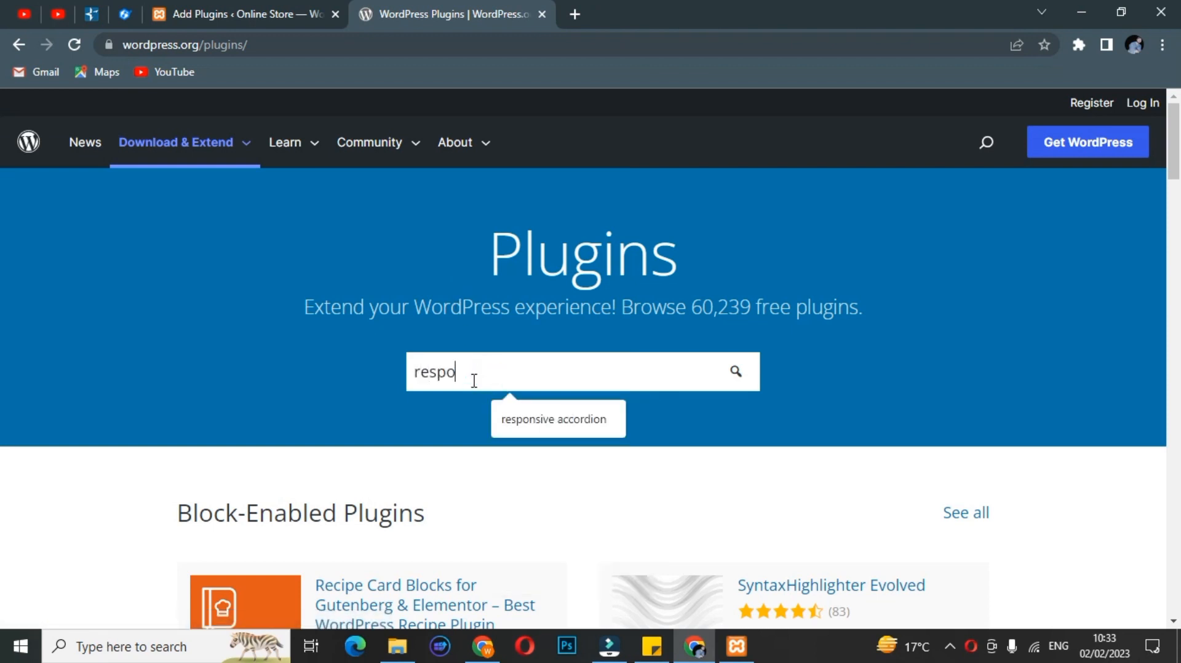
type("nsive tabs")
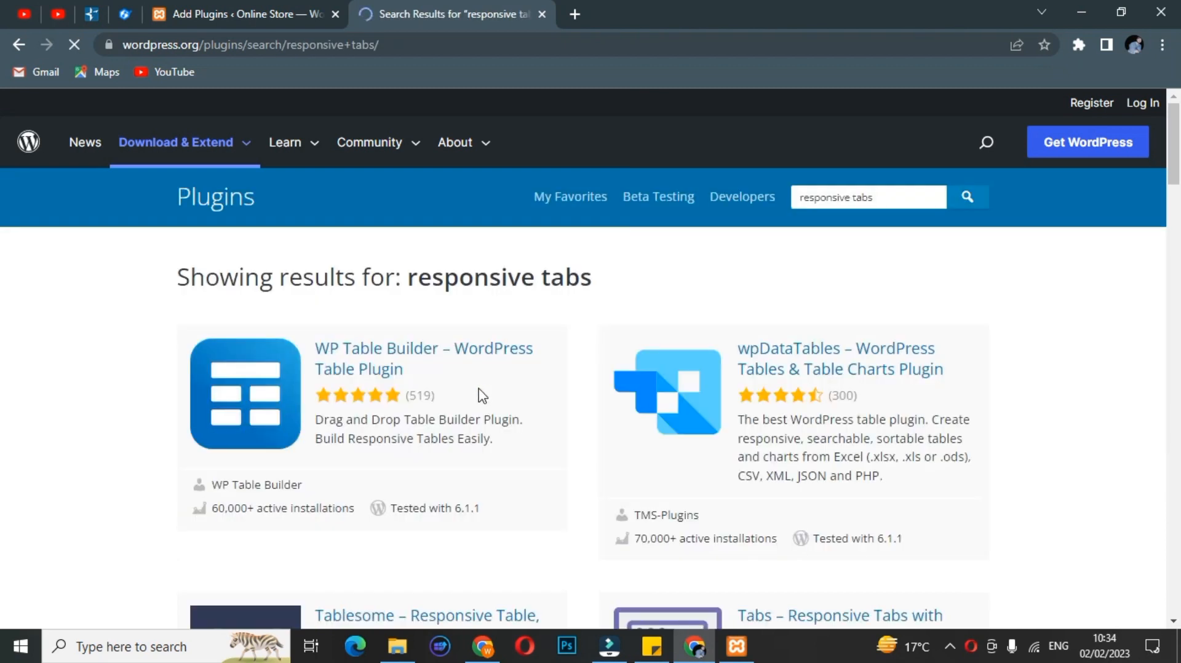
Open the page of WP Tabs – Responsive Tabs Plugin for WordPress by ShapedPlugin from the search results
scroll(486, 393, "down", 2)
scroll(498, 399, "down", 7)
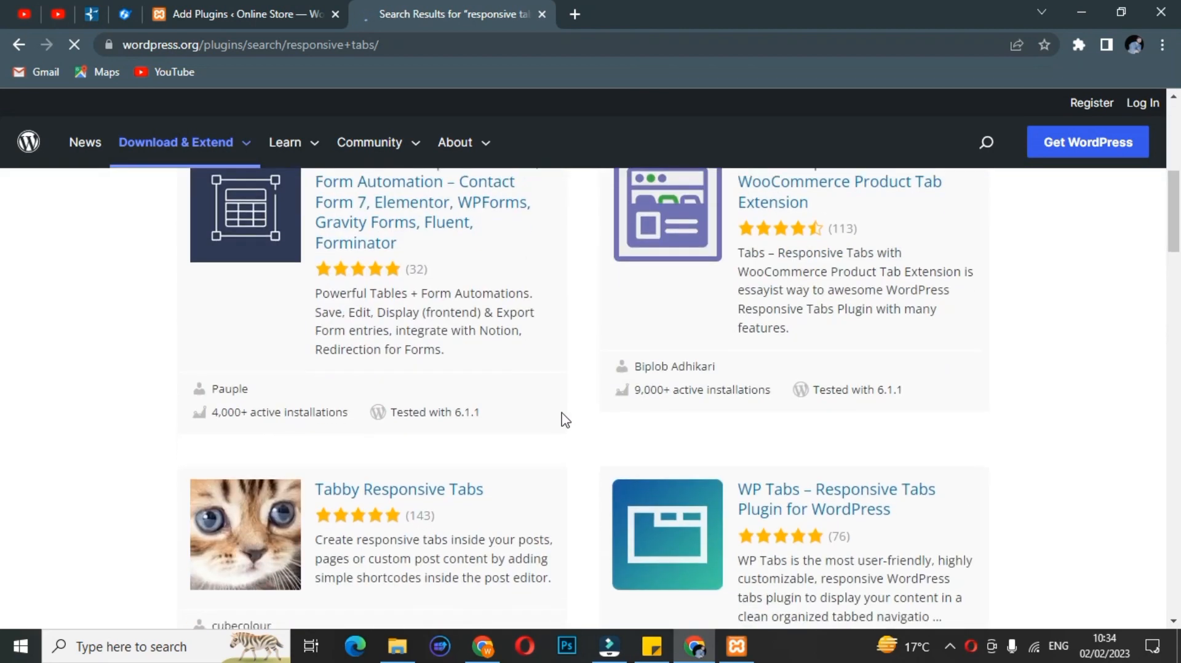
left_click(870, 385)
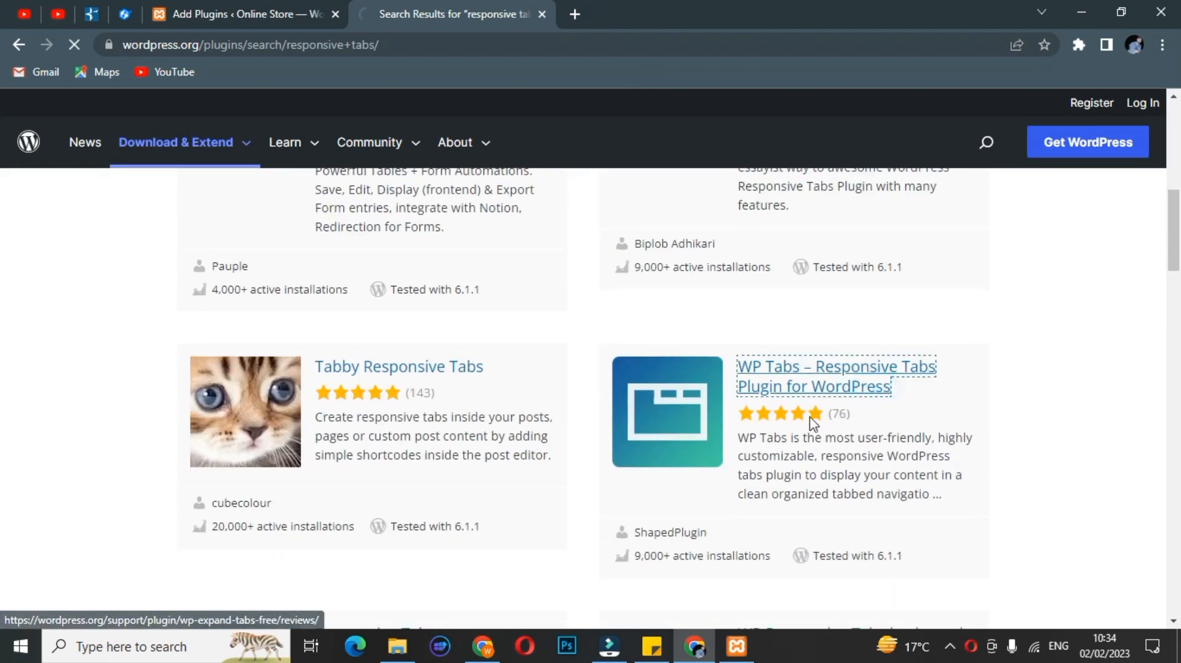
scroll(554, 381, "down", 2)
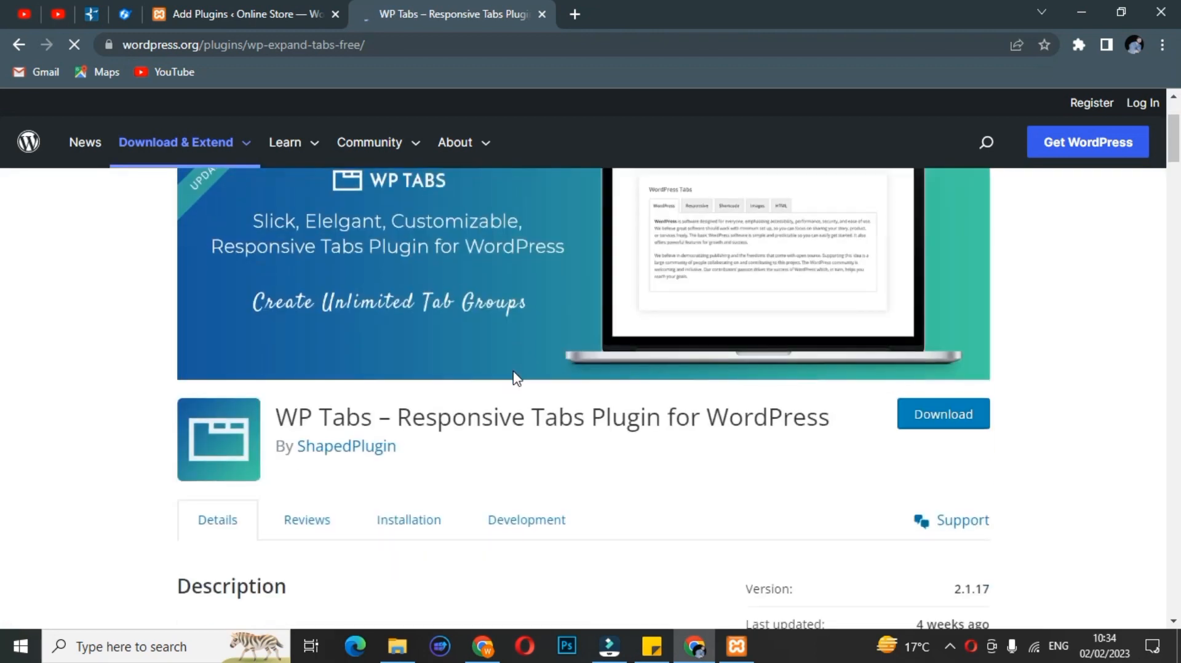
scroll(590, 380, "up", 2)
scroll(591, 384, "down", 2)
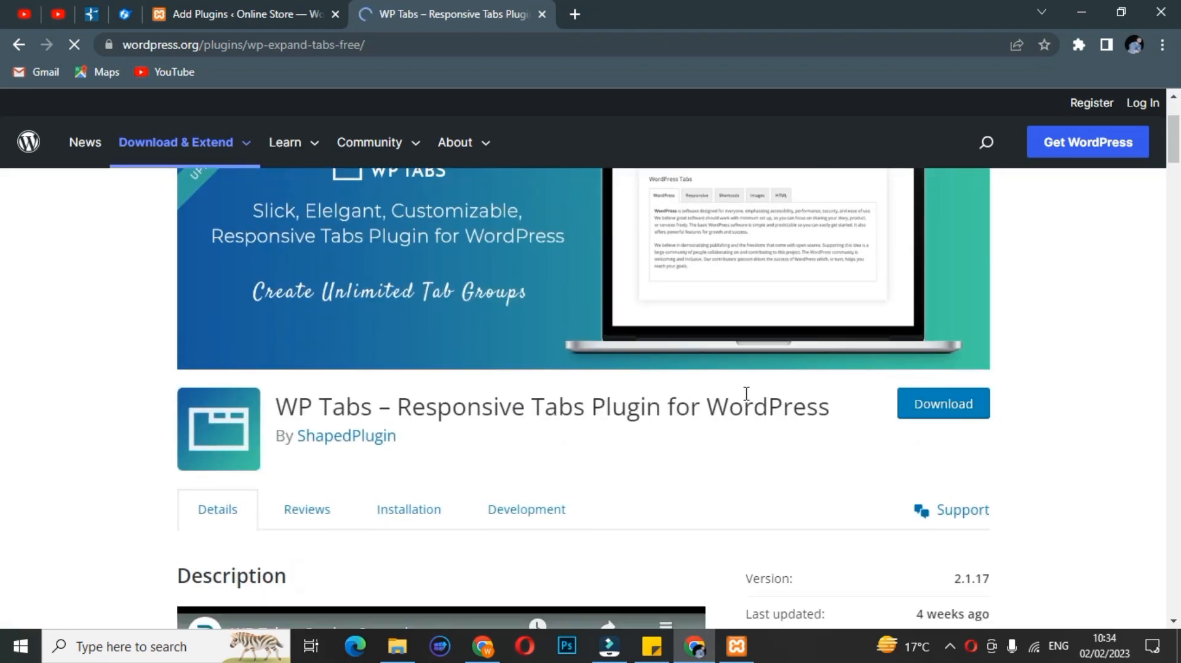
Download the WP Tabs – Responsive Tabs plugin as a zip file from its wordpress.org page
left_click_drag(829, 416, 266, 403)
left_click(711, 458)
left_click(943, 414)
scroll(739, 416, "up", 3)
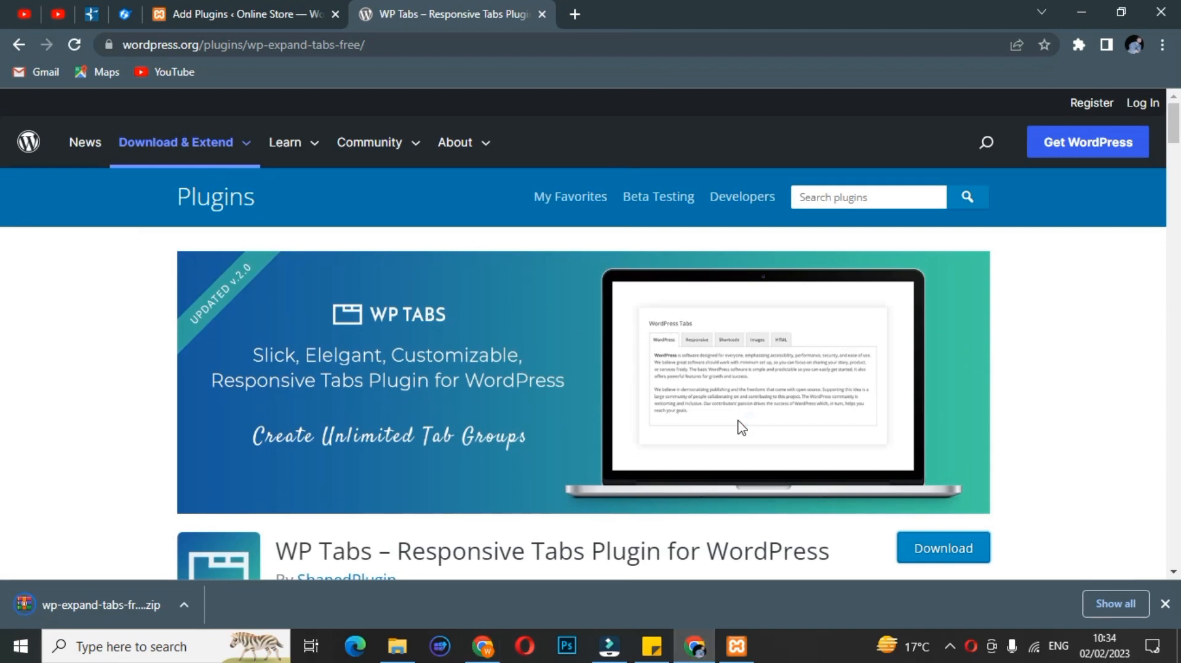
Return to the local store's Add Plugins page in the other browser tab
left_click(275, 9)
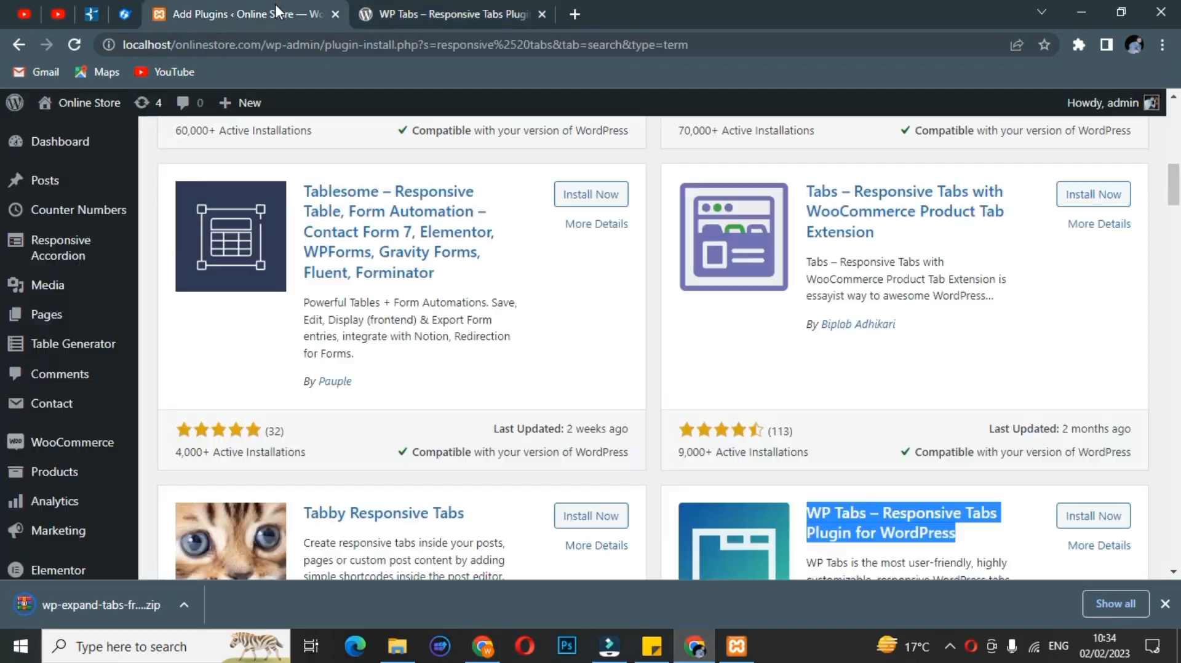
scroll(625, 271, "up", 3)
scroll(615, 274, "up", 10)
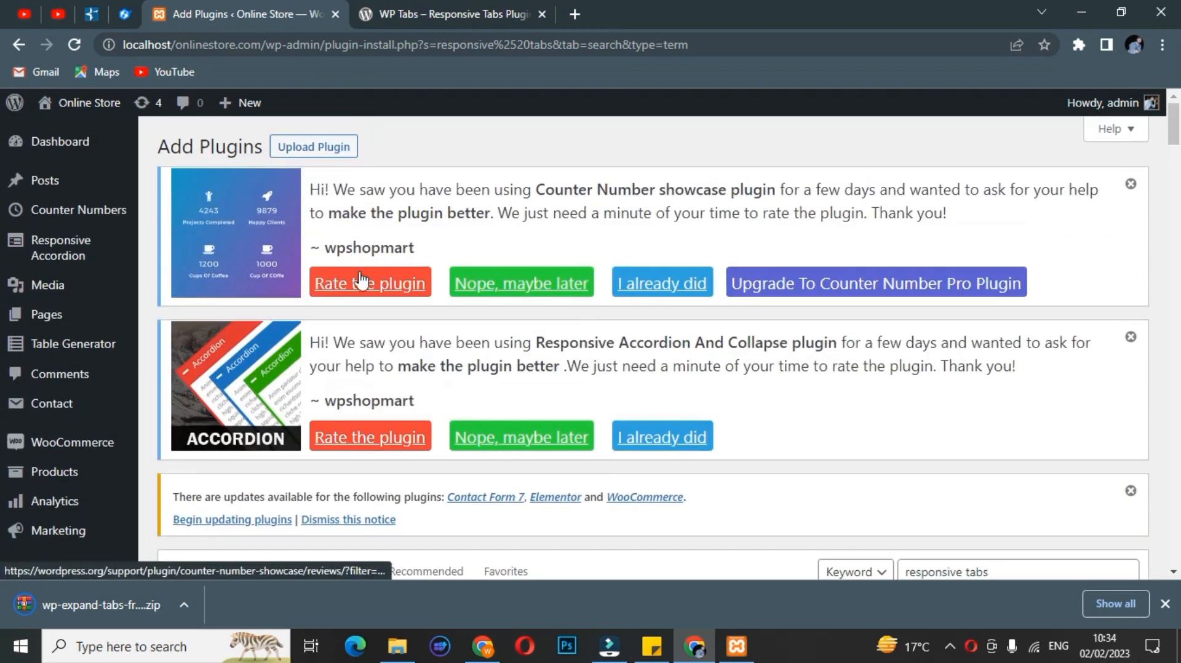
left_click(312, 148)
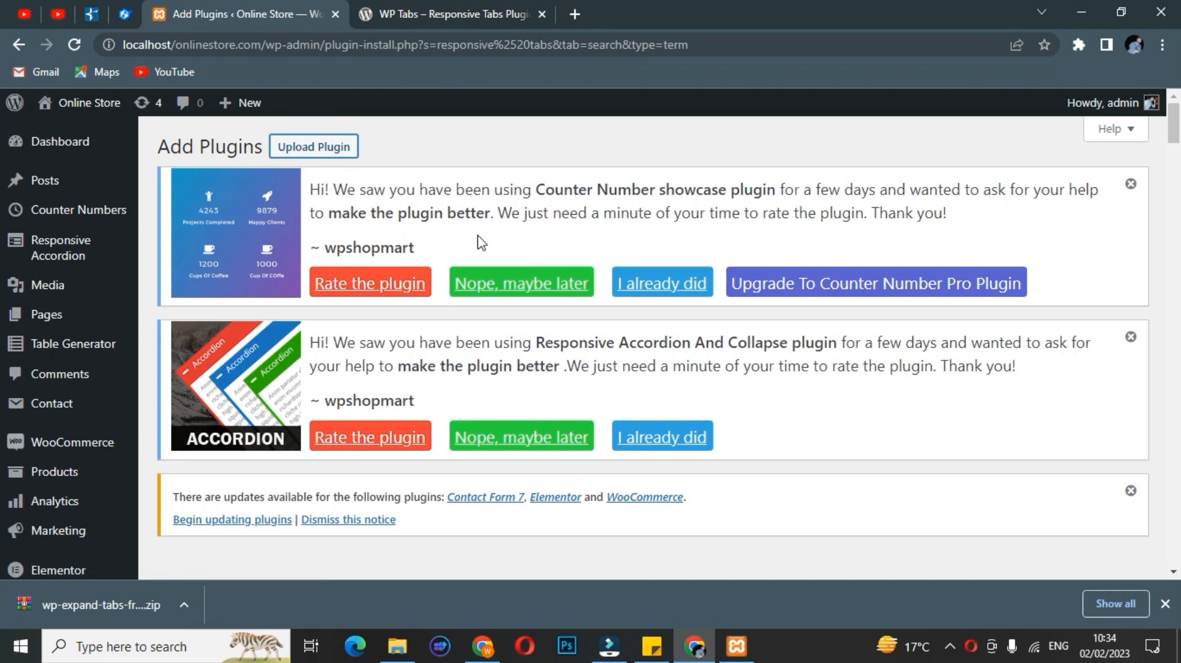
left_click(330, 146)
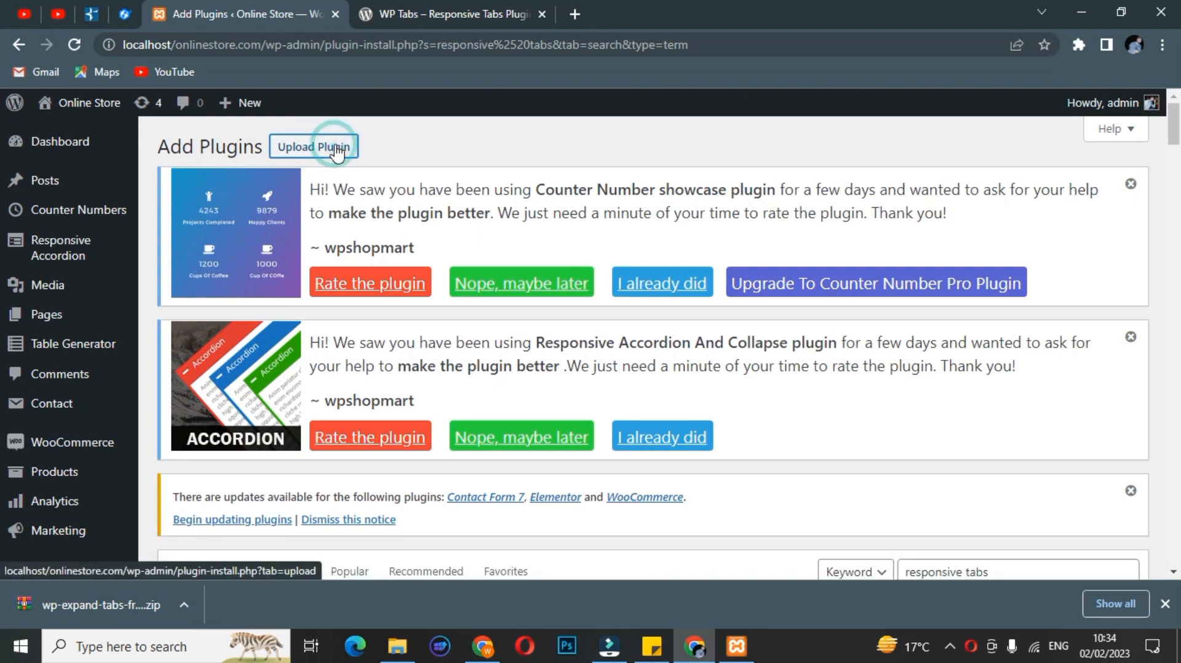
scroll(390, 209, "down", 5)
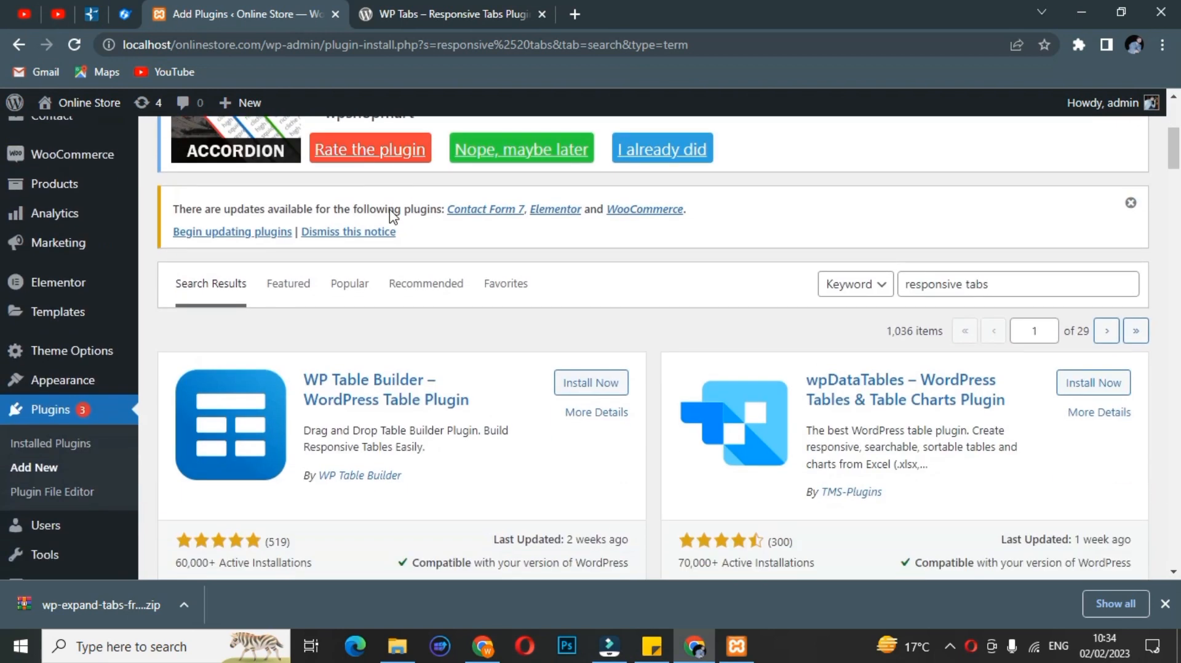
scroll(390, 216, "up", 5)
left_click(339, 151)
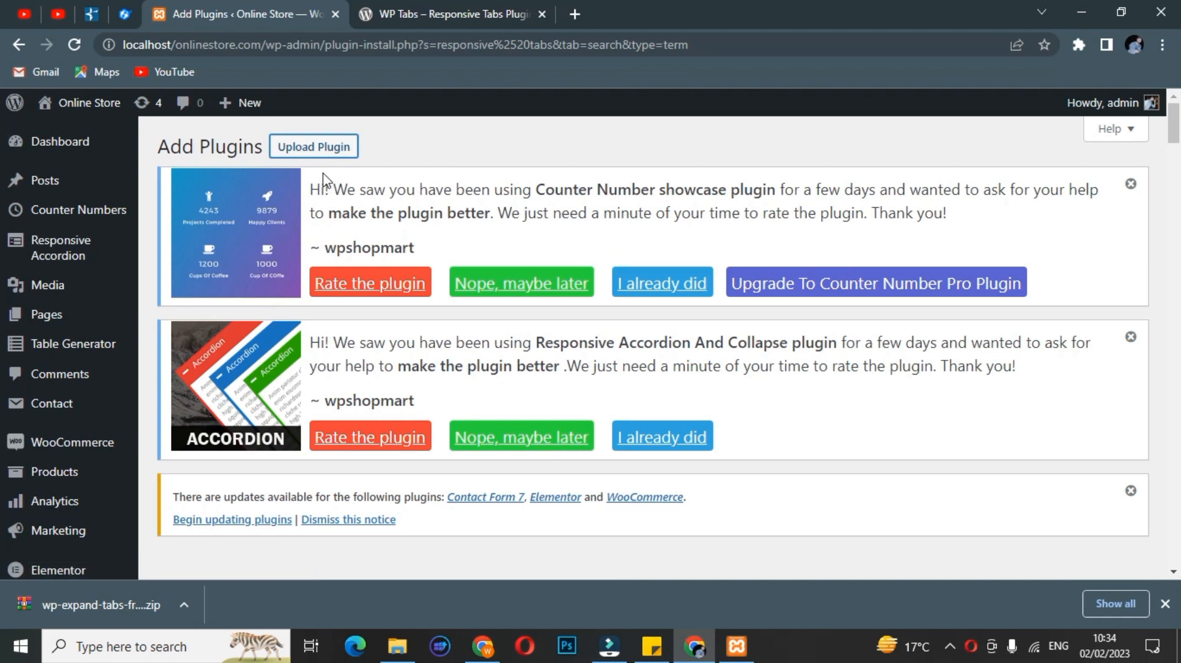
left_click(77, 48)
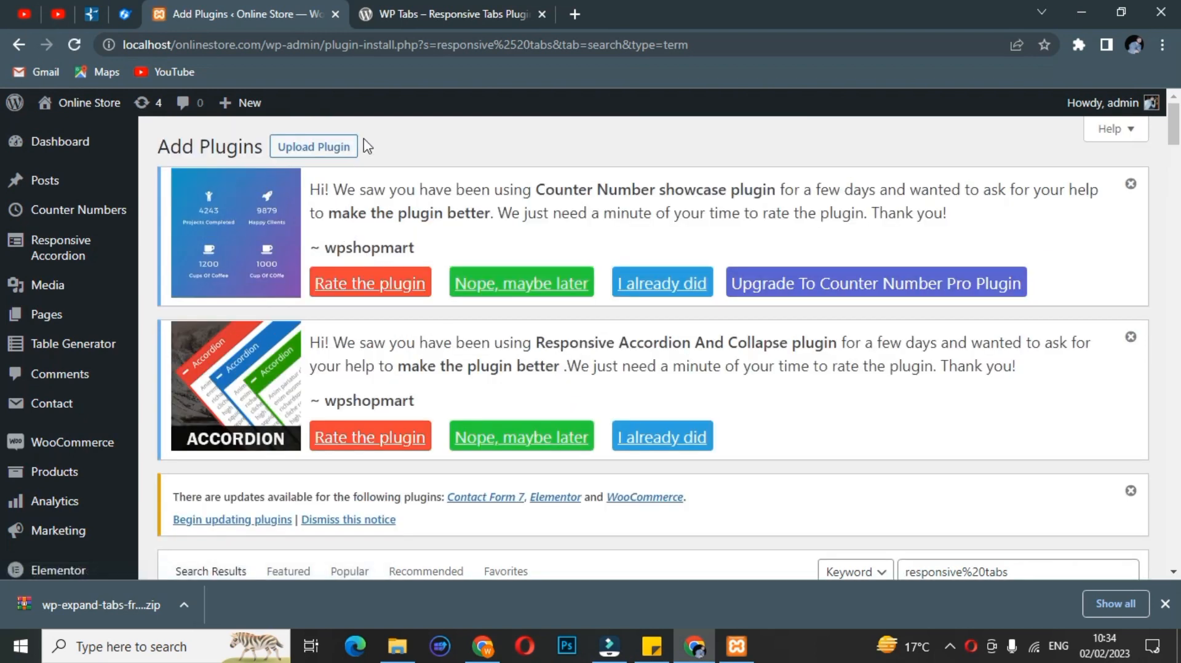
Upload the downloaded wp-expand-tabs-free.zip to the store's plugin upload form and install it
left_click(332, 148)
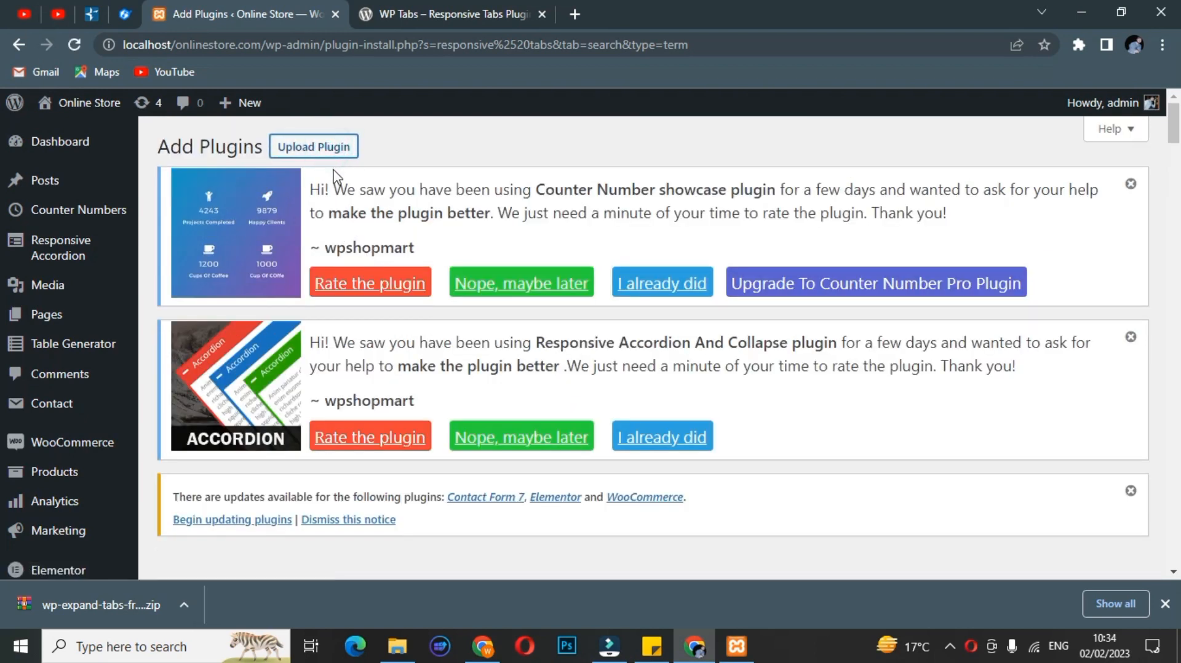
scroll(337, 178, "down", 2)
scroll(357, 258, "down", 2)
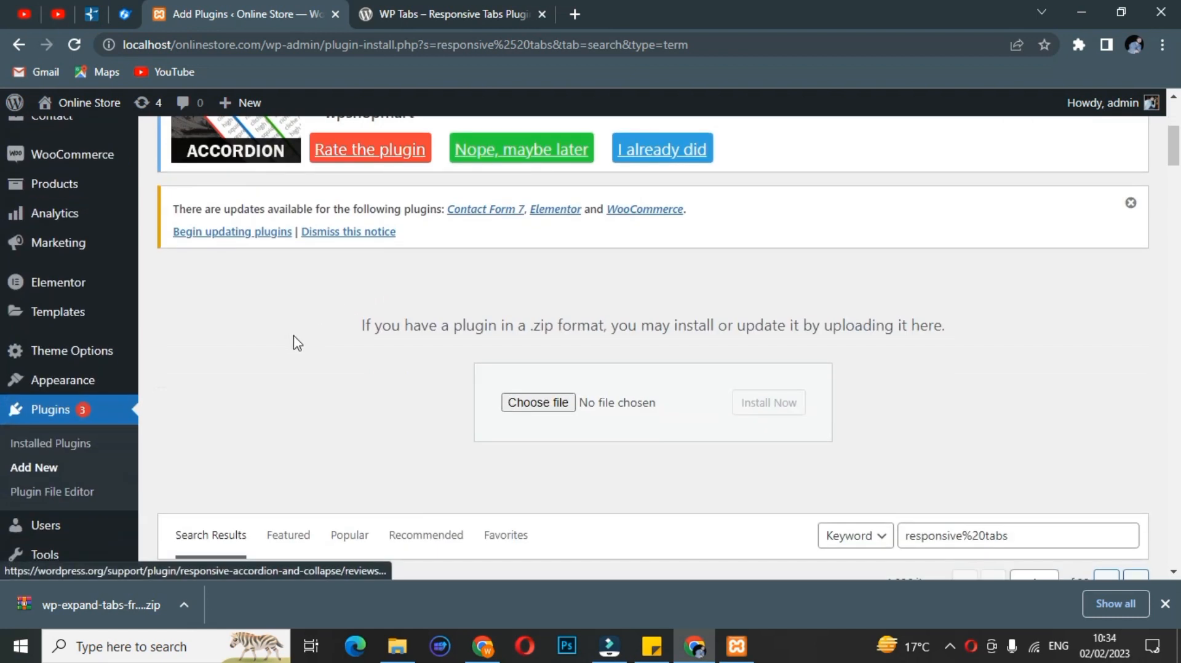
left_click_drag(110, 585, 554, 409)
left_click(781, 402)
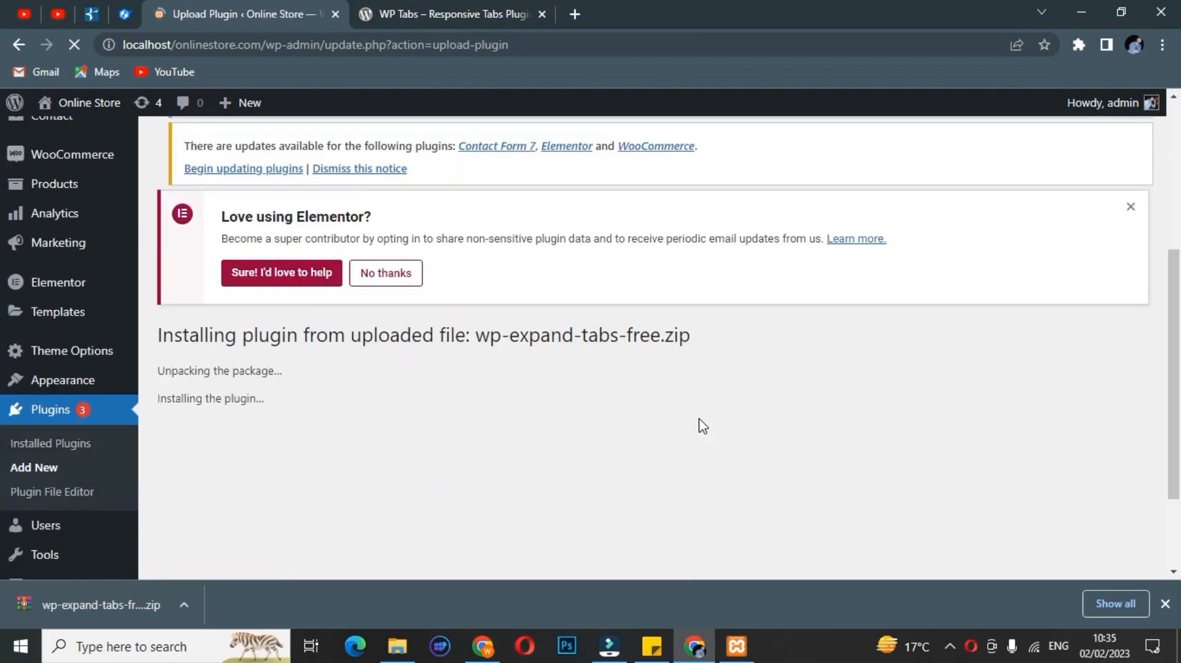
Activate the newly installed WP Tabs plugin and close the browser's download bar
scroll(704, 426, "down", 2)
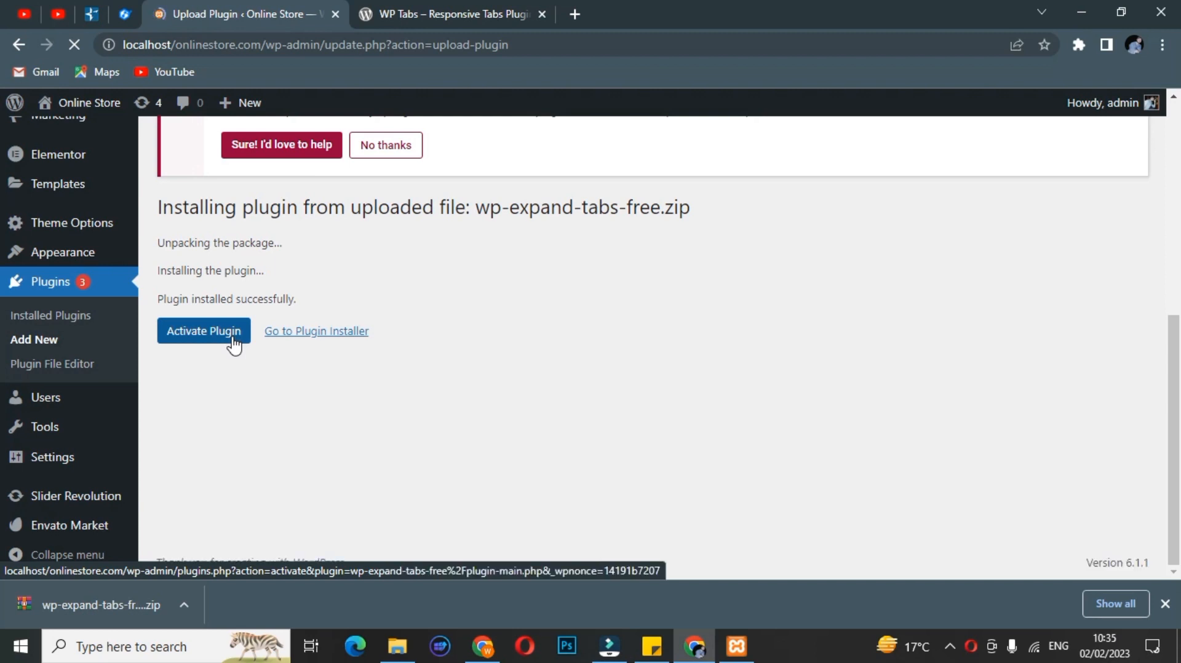
scroll(252, 349, "down", 1)
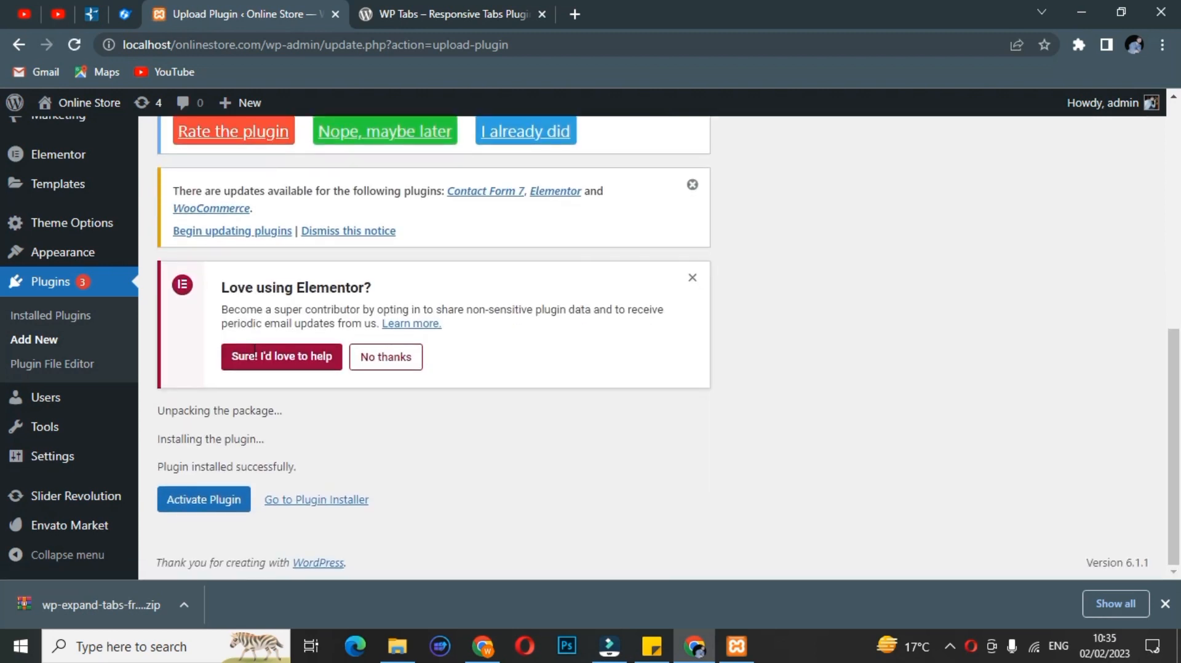
left_click(197, 502)
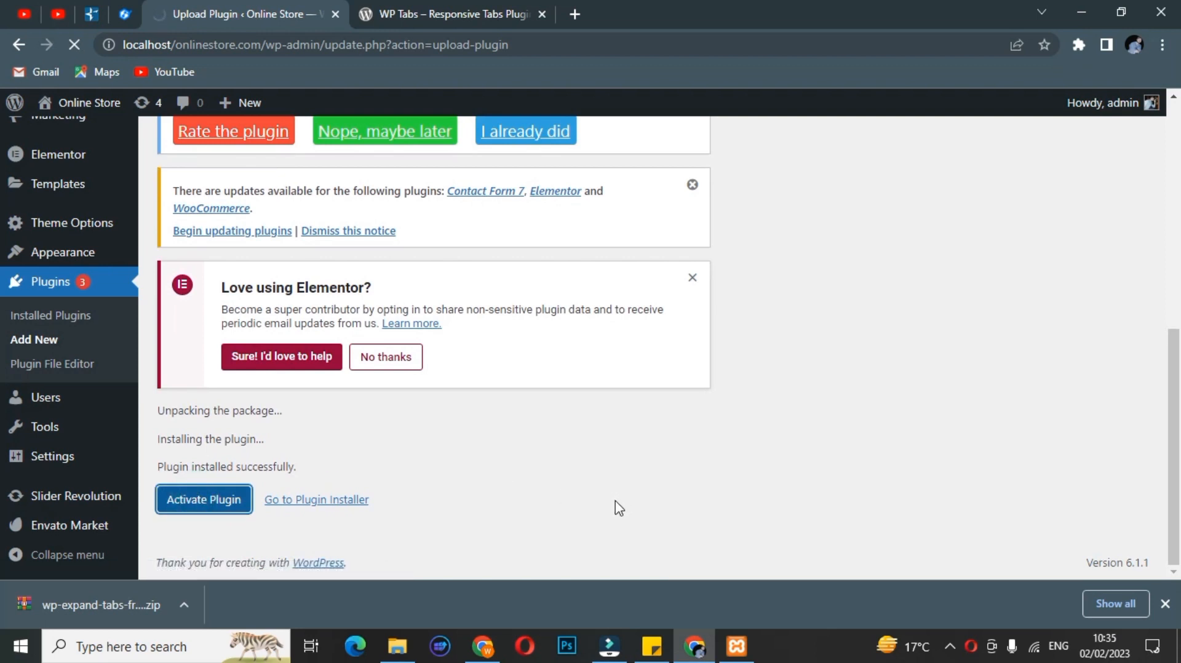
left_click(1164, 603)
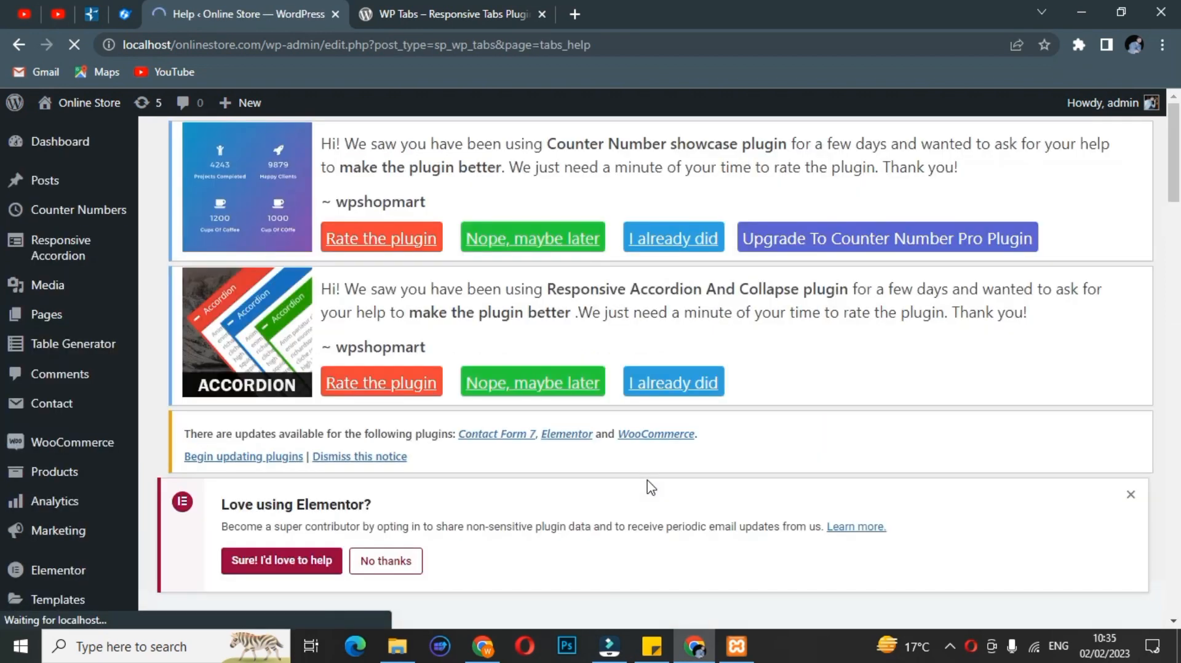
Look through the WP Tabs Help page, including the getting-started section, Pro feature list and user reviews
scroll(647, 483, "down", 7)
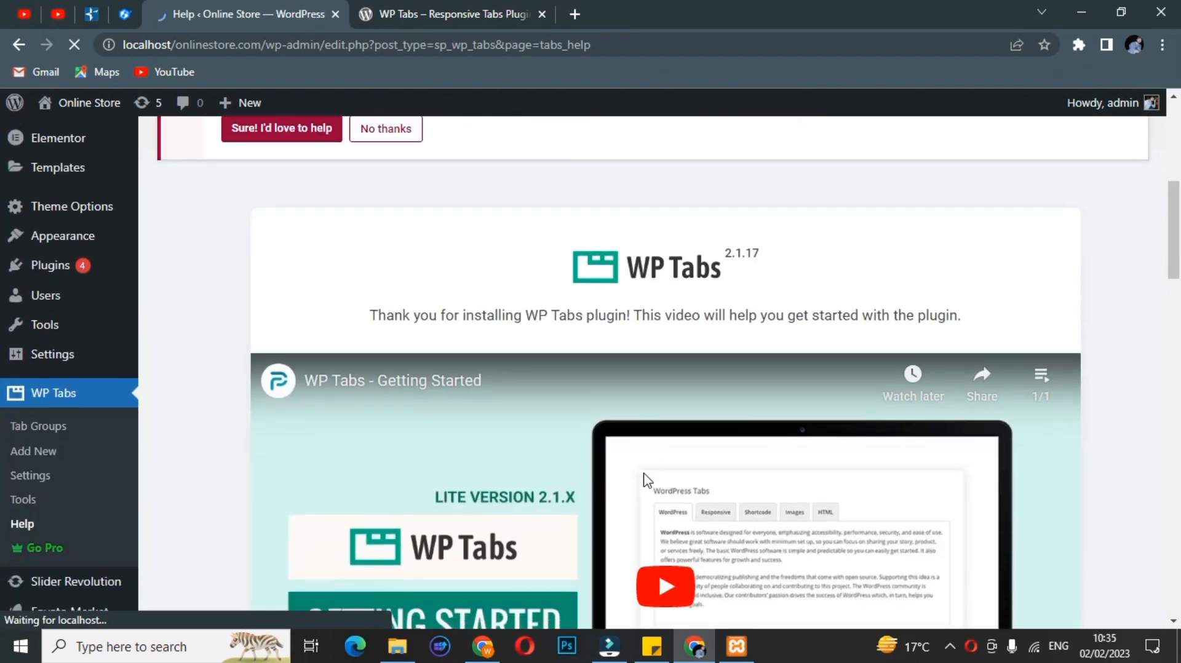
scroll(647, 483, "down", 3)
scroll(647, 482, "down", 5)
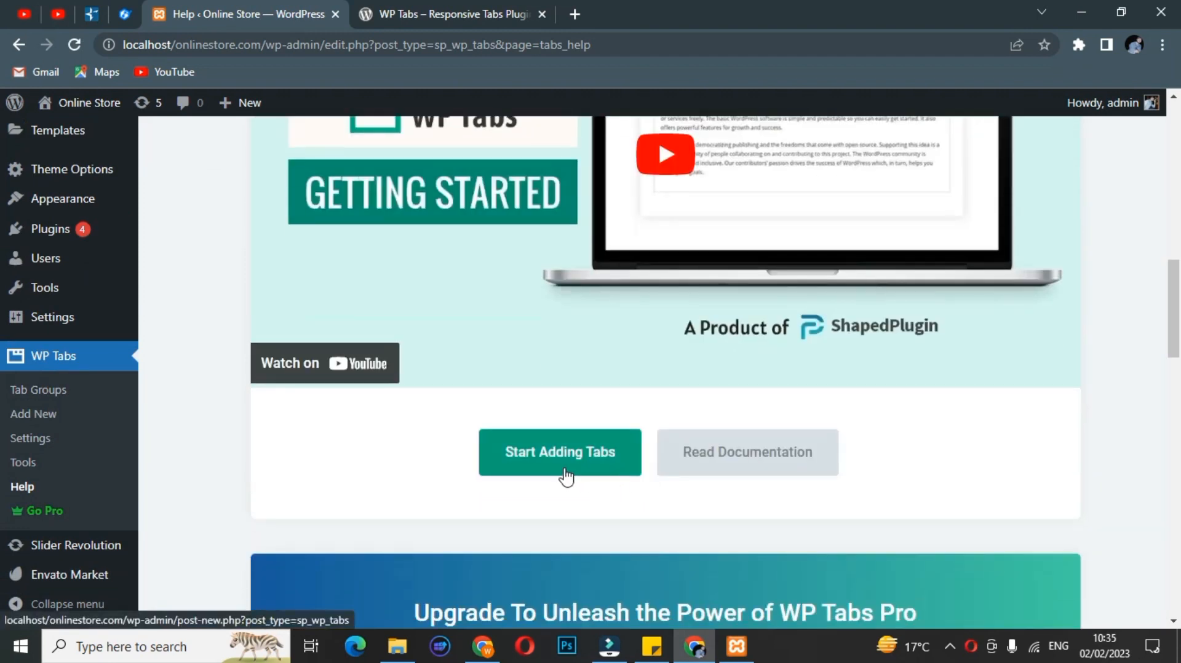
scroll(566, 477, "down", 2)
scroll(565, 475, "down", 5)
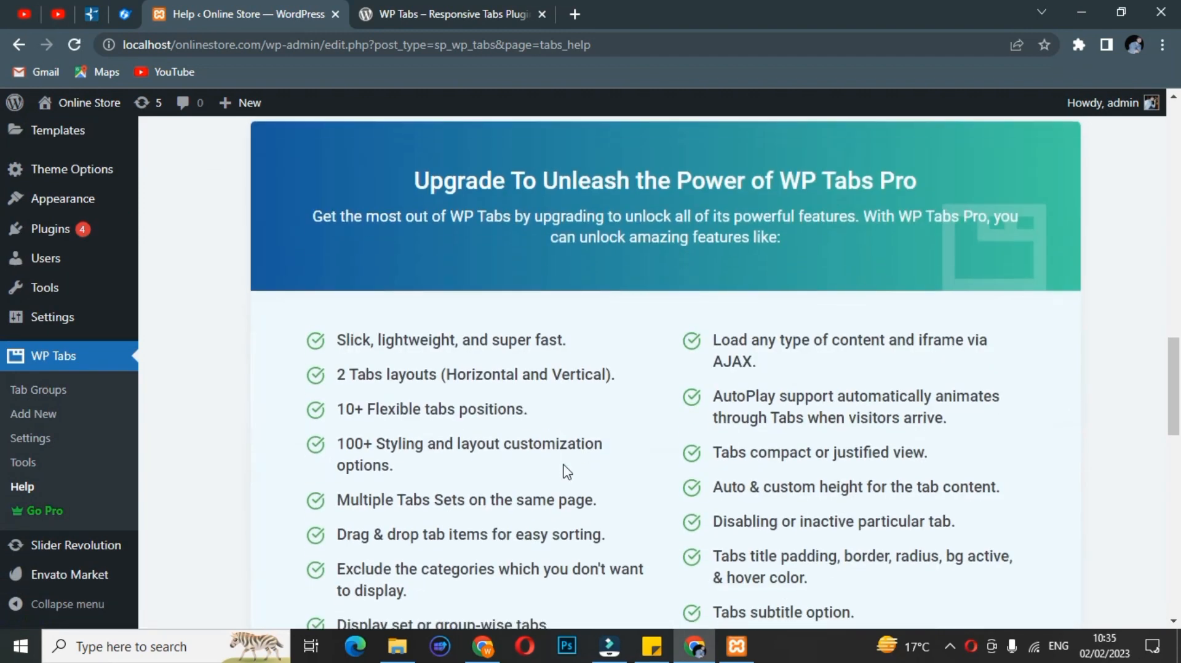
scroll(564, 467, "down", 10)
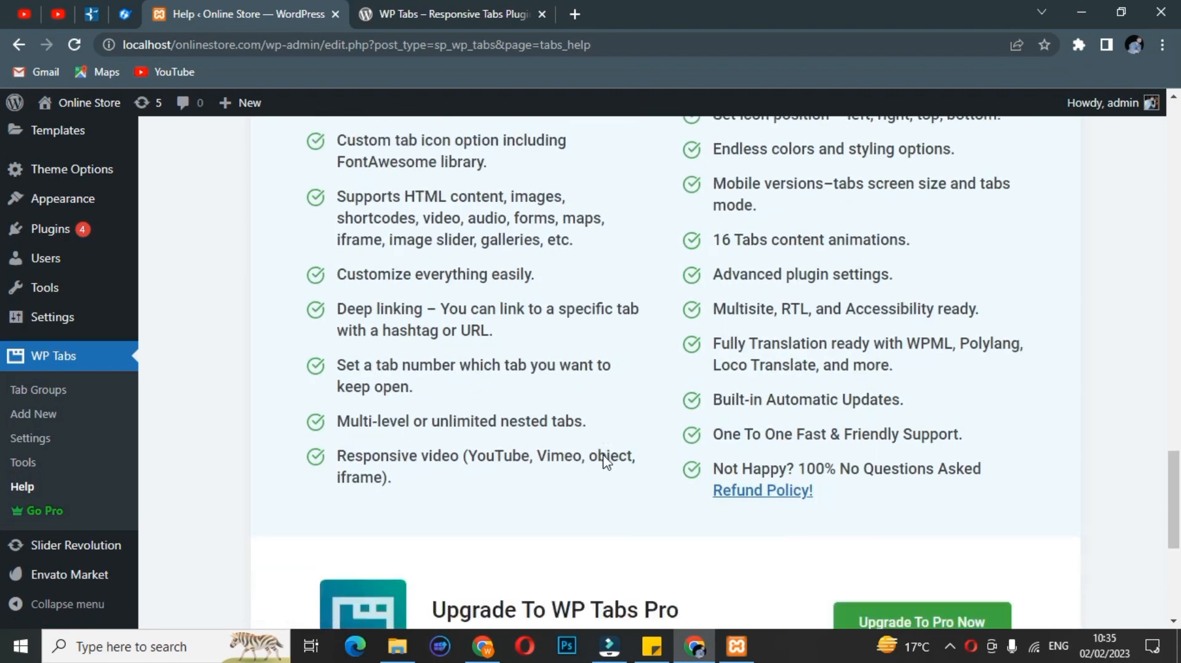
scroll(606, 462, "down", 5)
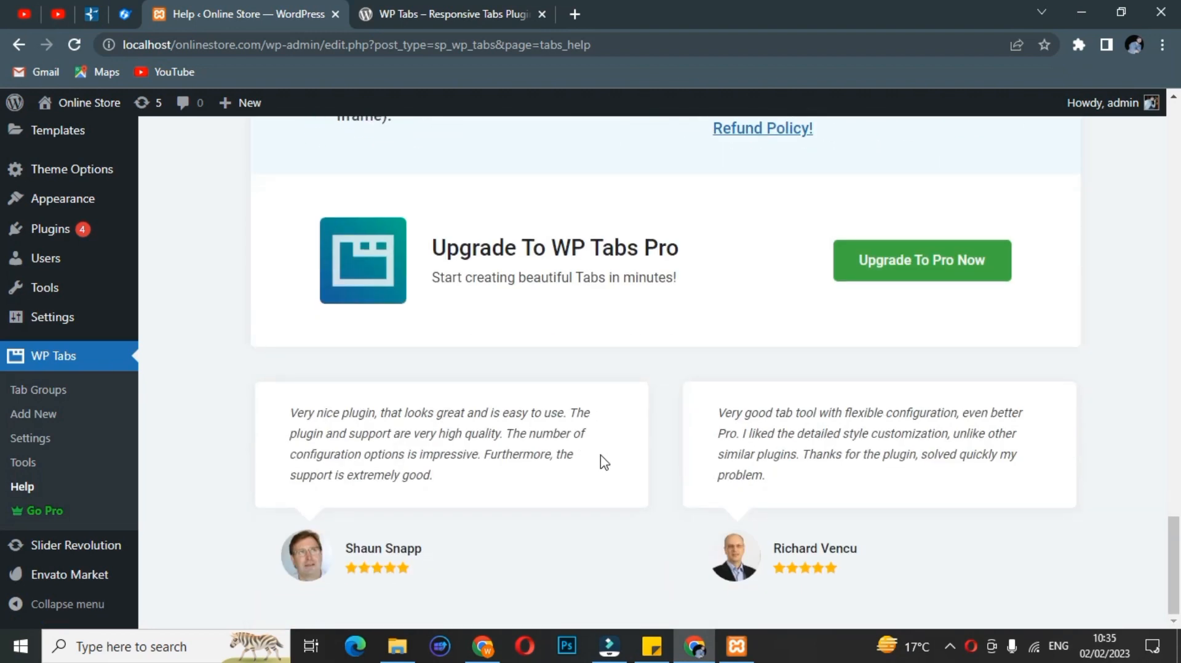
scroll(605, 463, "up", 7)
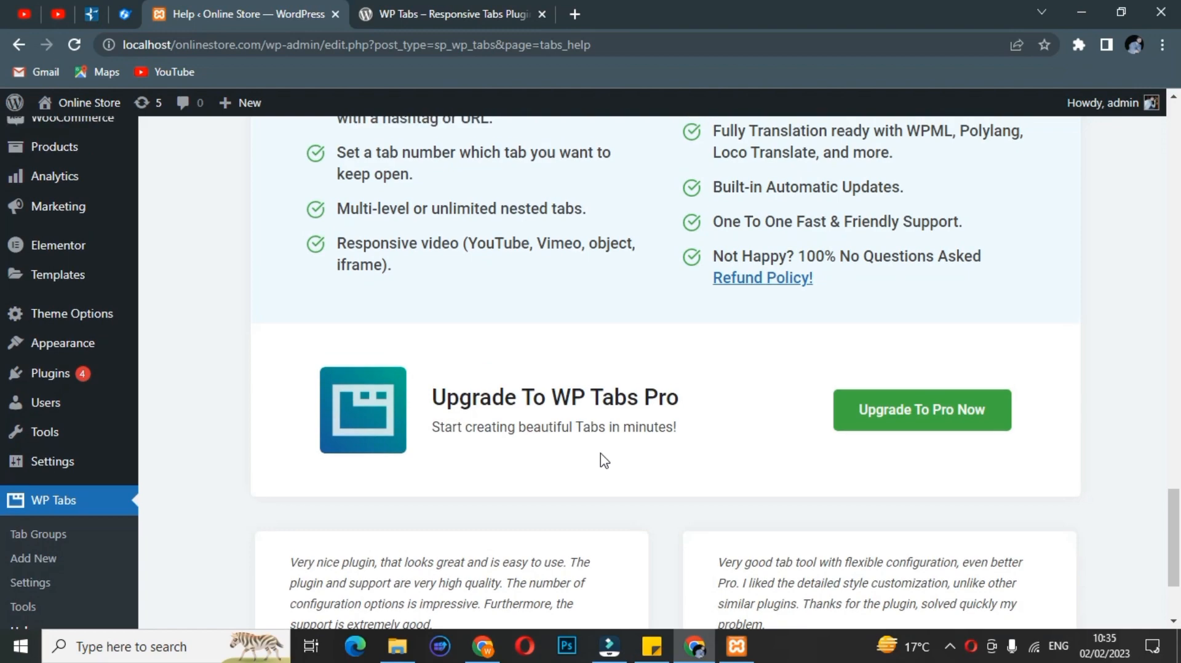
scroll(605, 462, "up", 15)
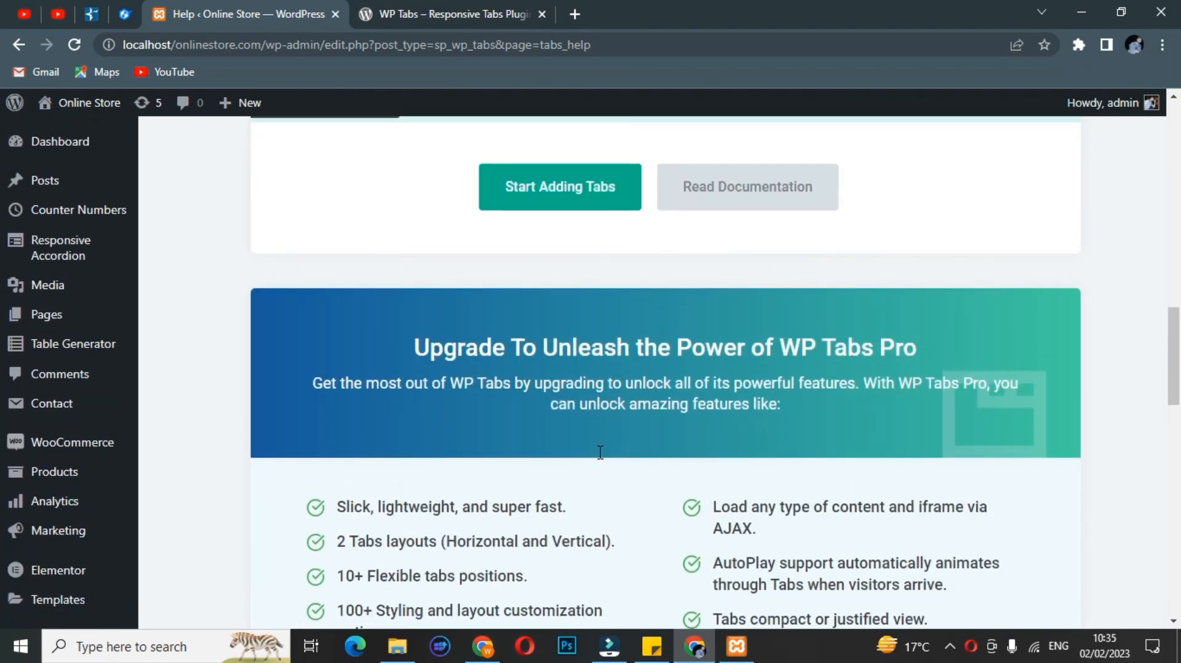
scroll(601, 456, "up", 12)
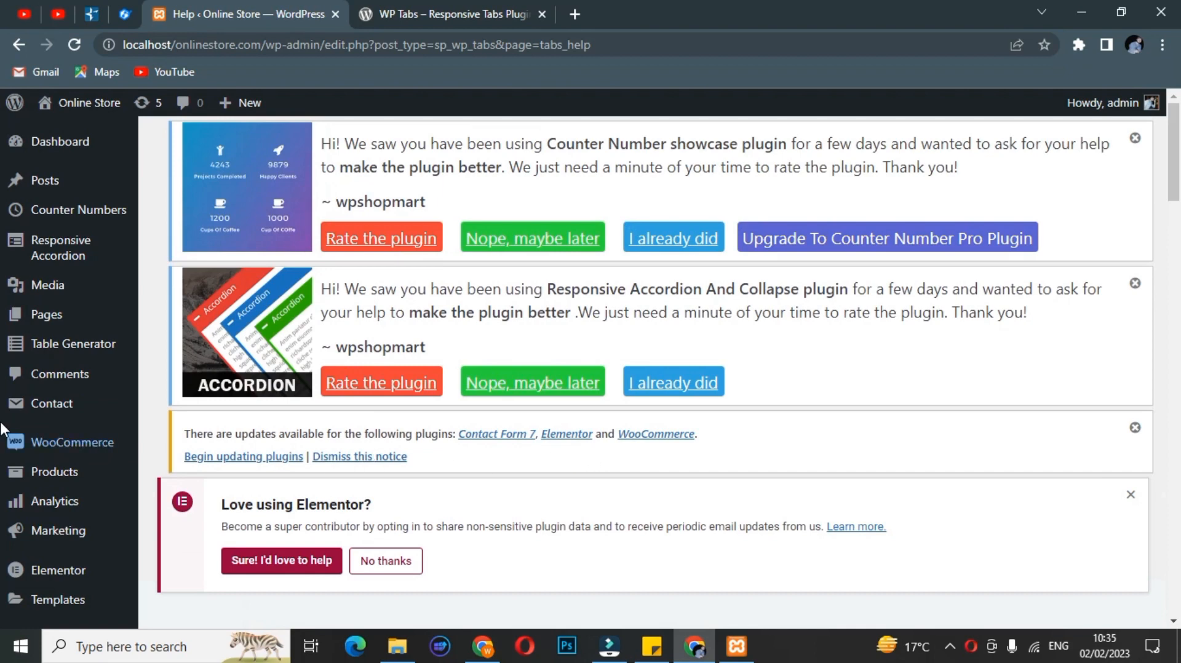
Open the WP Tabs plugin's Tab Groups list and look over its table, including the Shortcode column
scroll(37, 443, "down", 2)
mouse_move(37, 459)
scroll(38, 460, "down", 3)
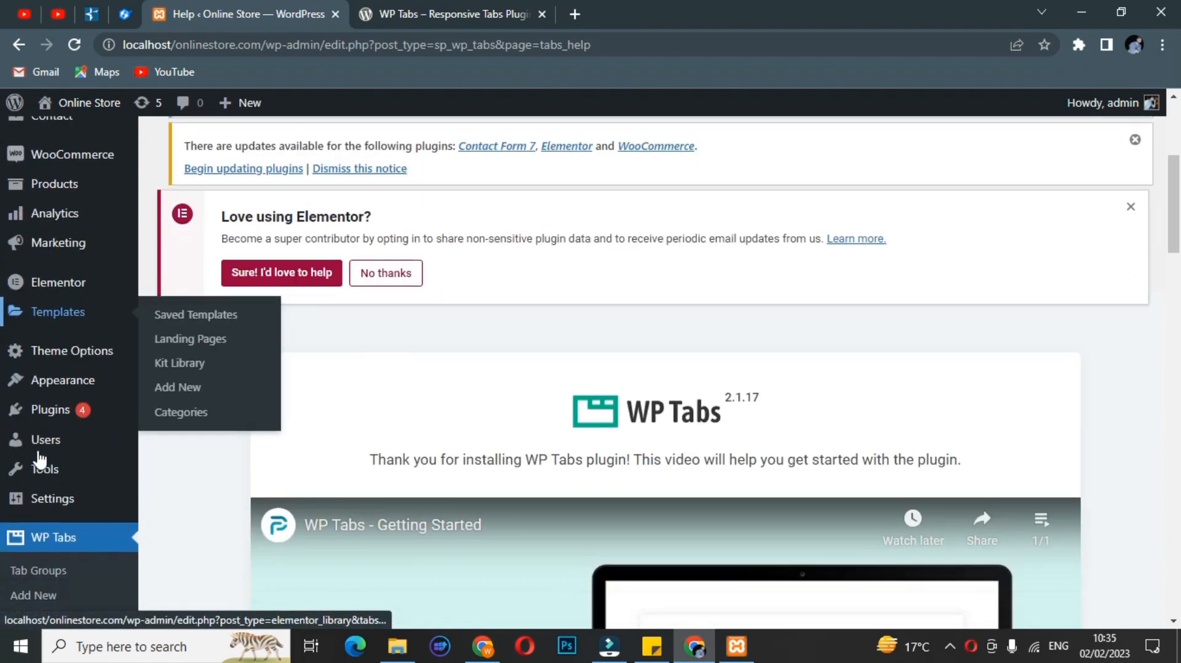
scroll(230, 447, "down", 3)
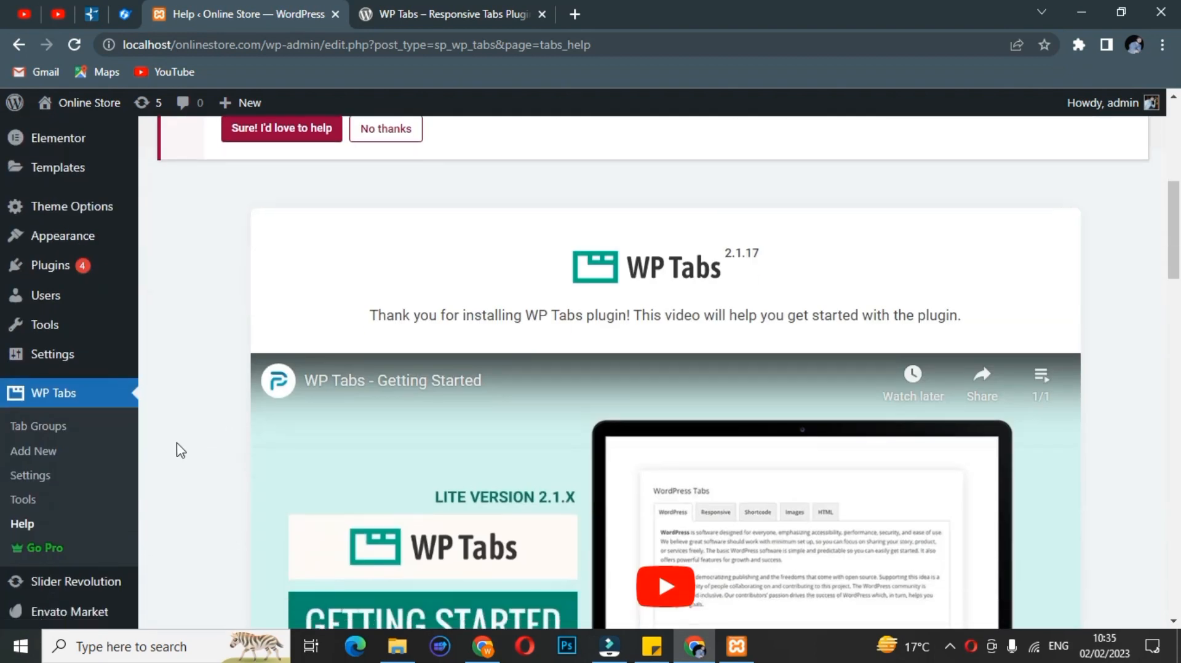
left_click(63, 429)
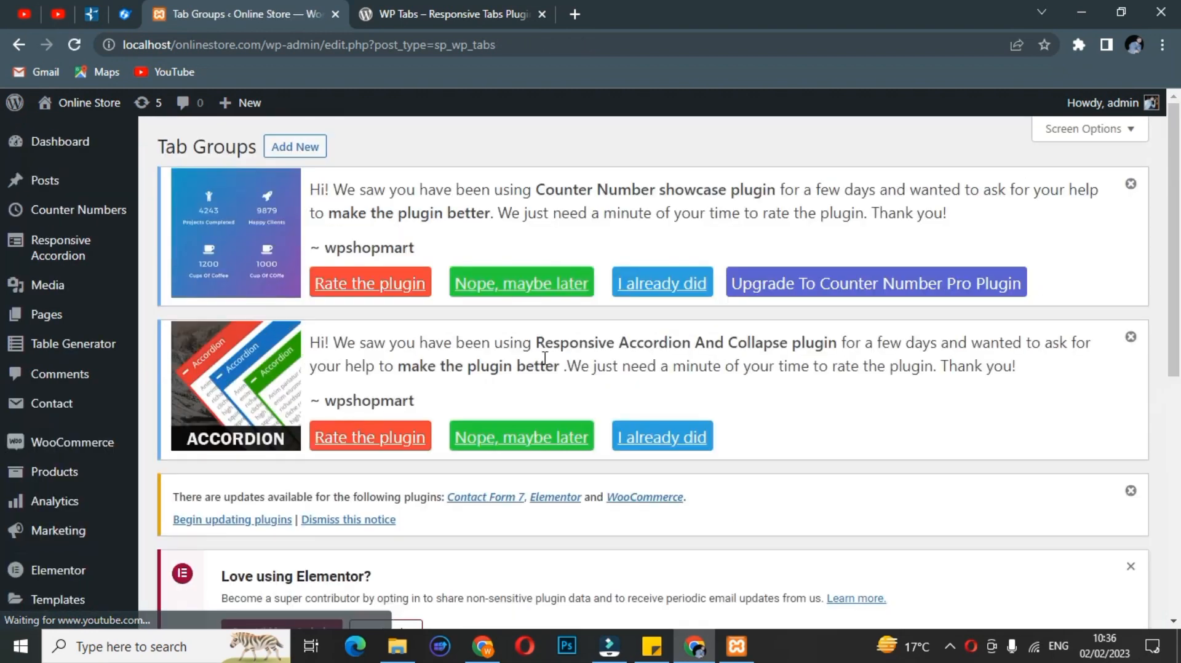
scroll(502, 315, "down", 7)
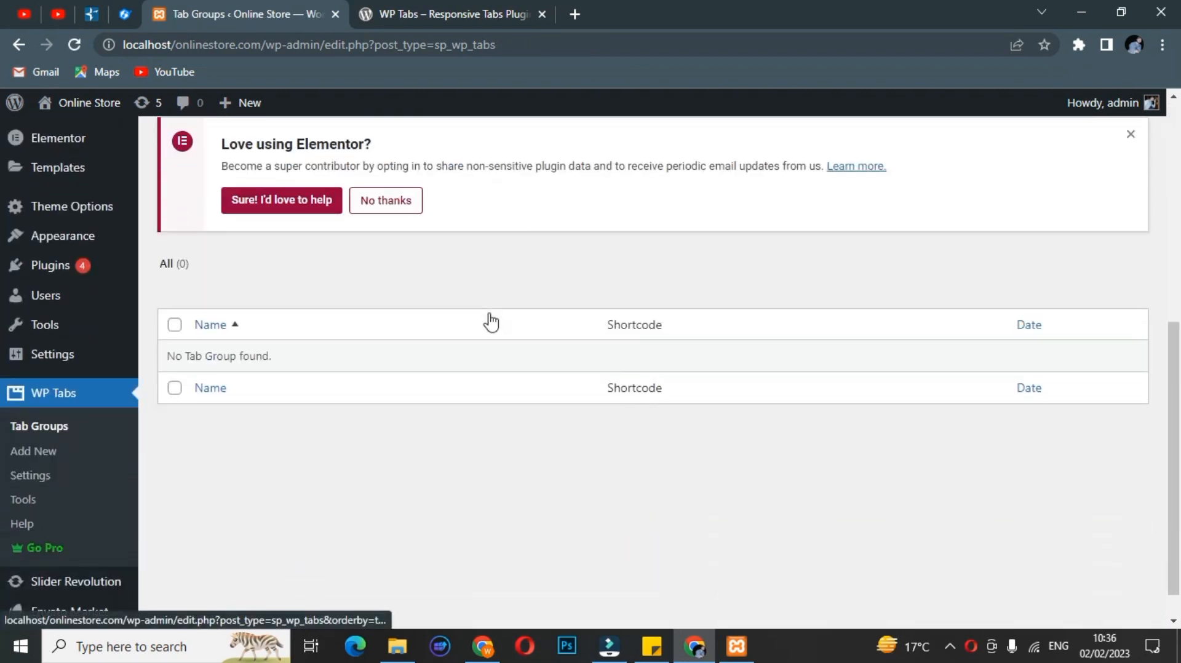
scroll(490, 321, "up", 2)
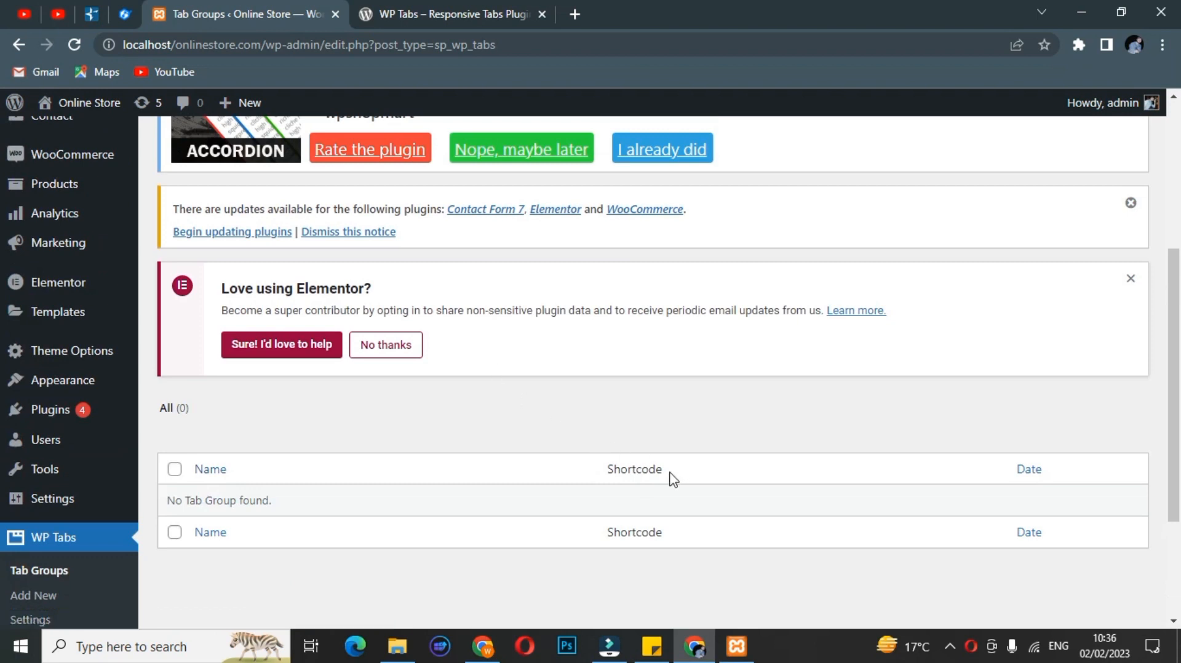
left_click_drag(672, 472, 610, 470)
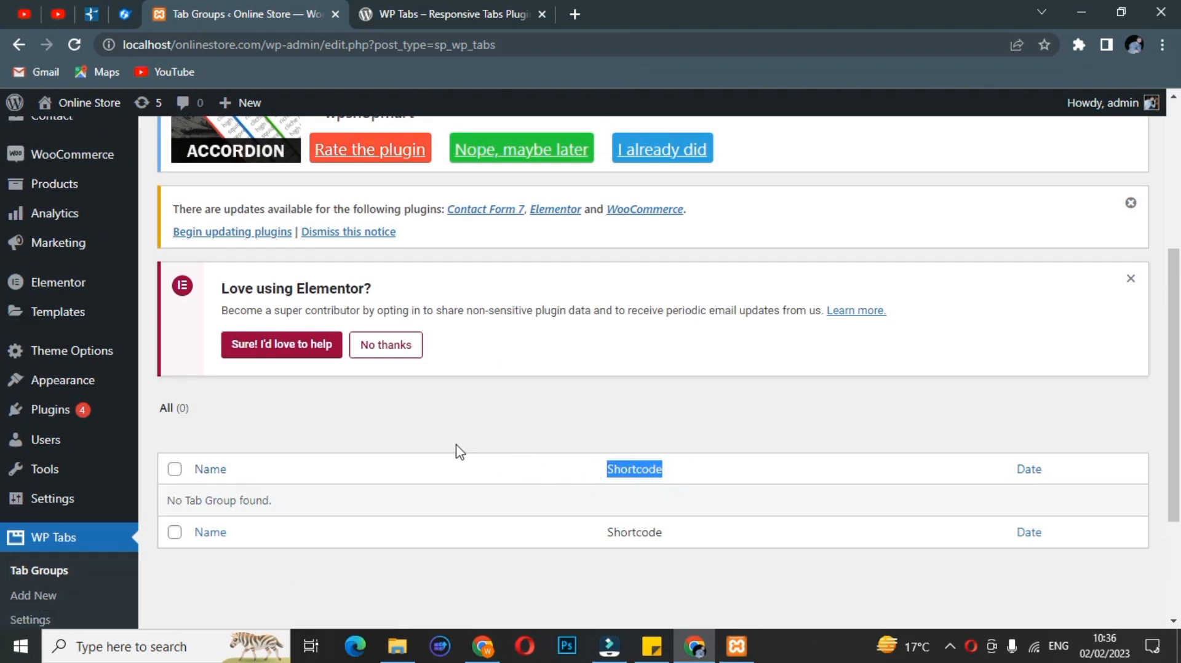
scroll(334, 423, "up", 5)
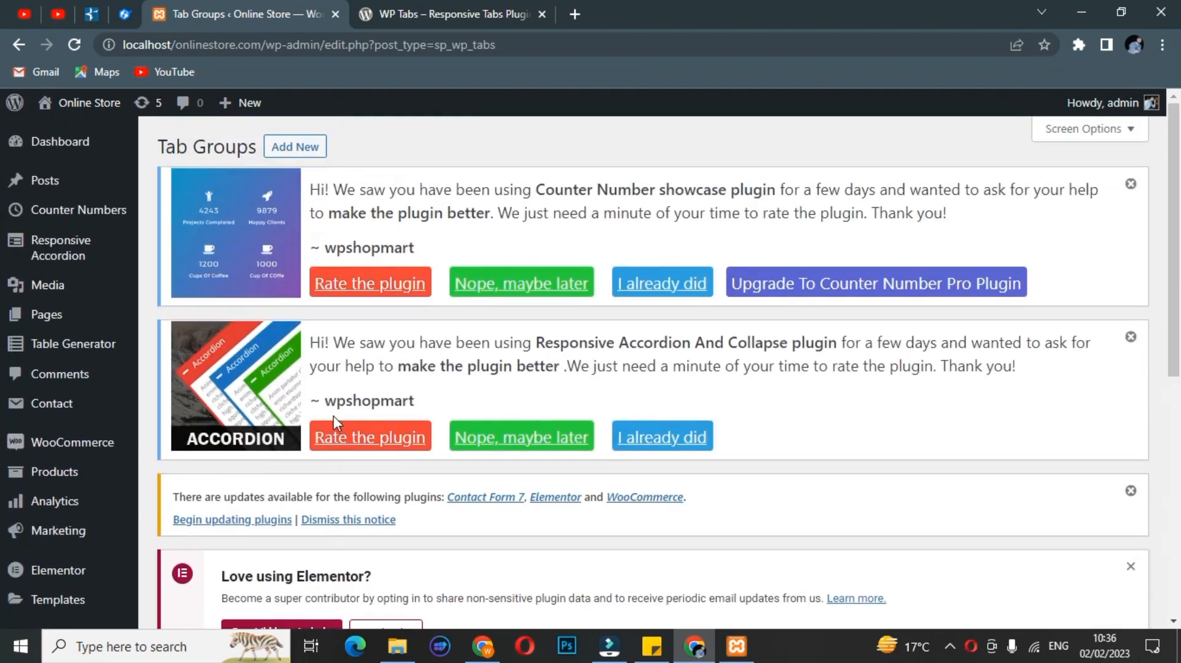
Create a new tab group titled "Responsive Tabs" and publish it
left_click(296, 148)
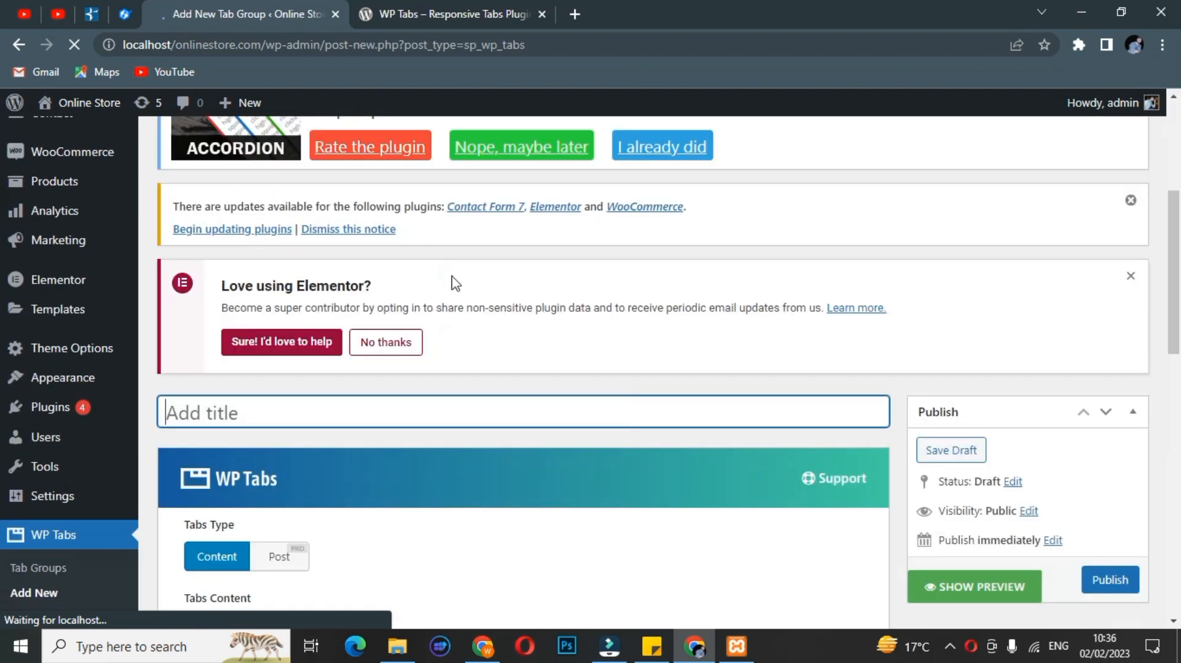
scroll(461, 294, "down", 2)
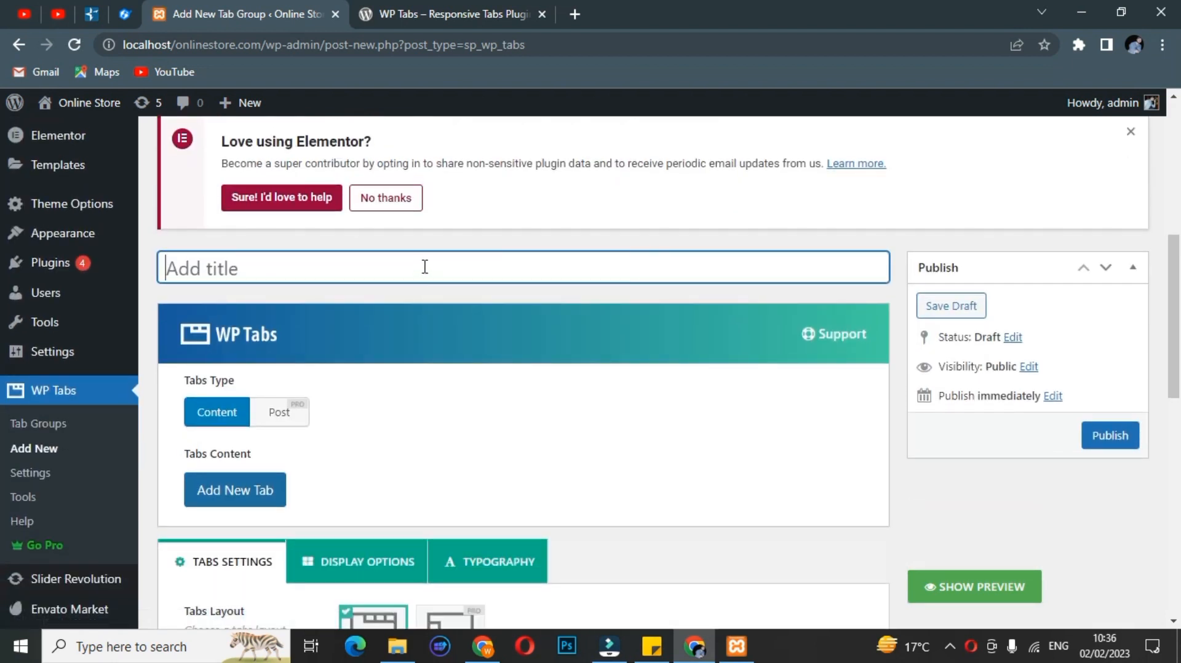
type("R")
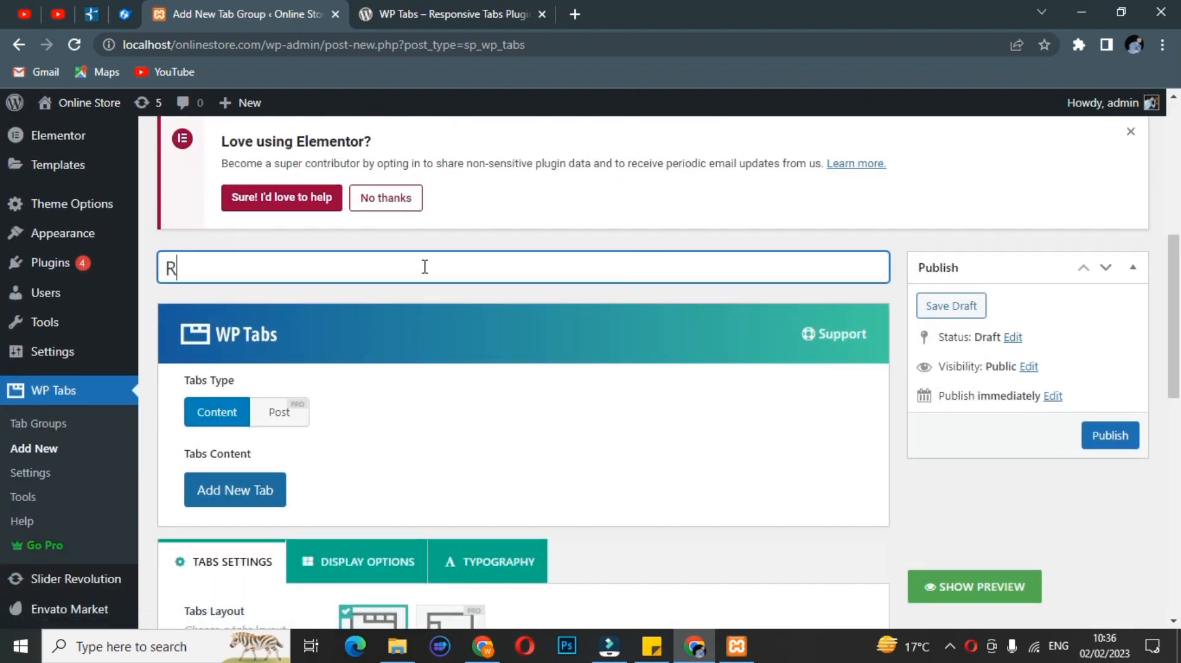
type("esponsi")
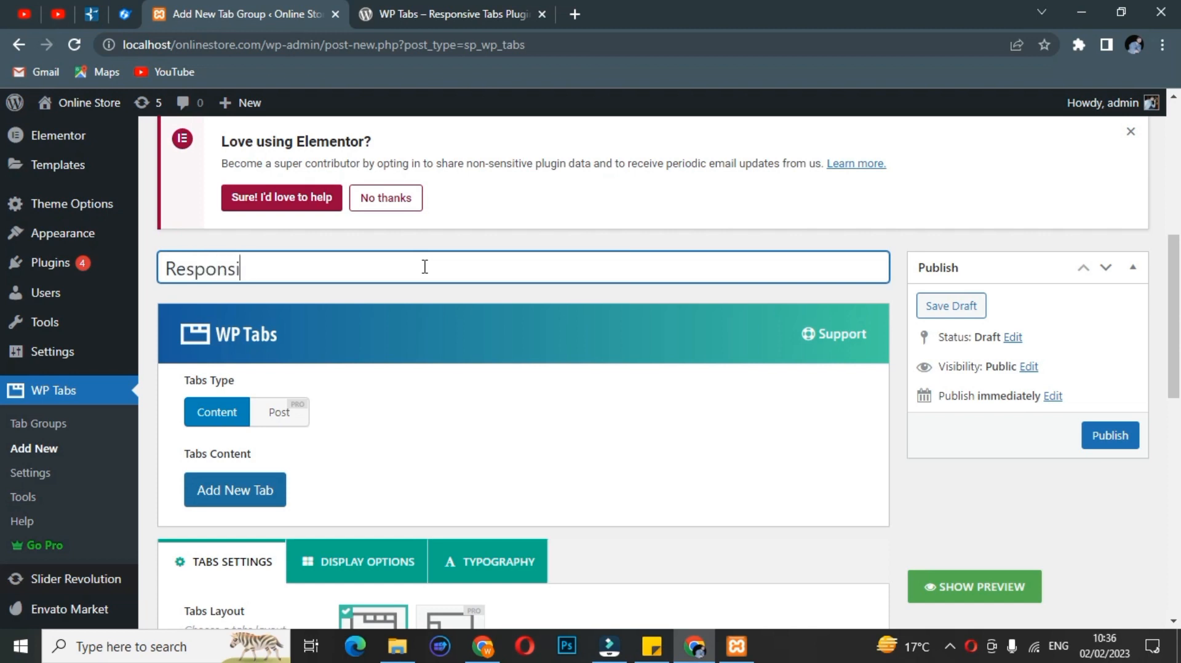
type("ve Tabs")
scroll(408, 297, "down", 2)
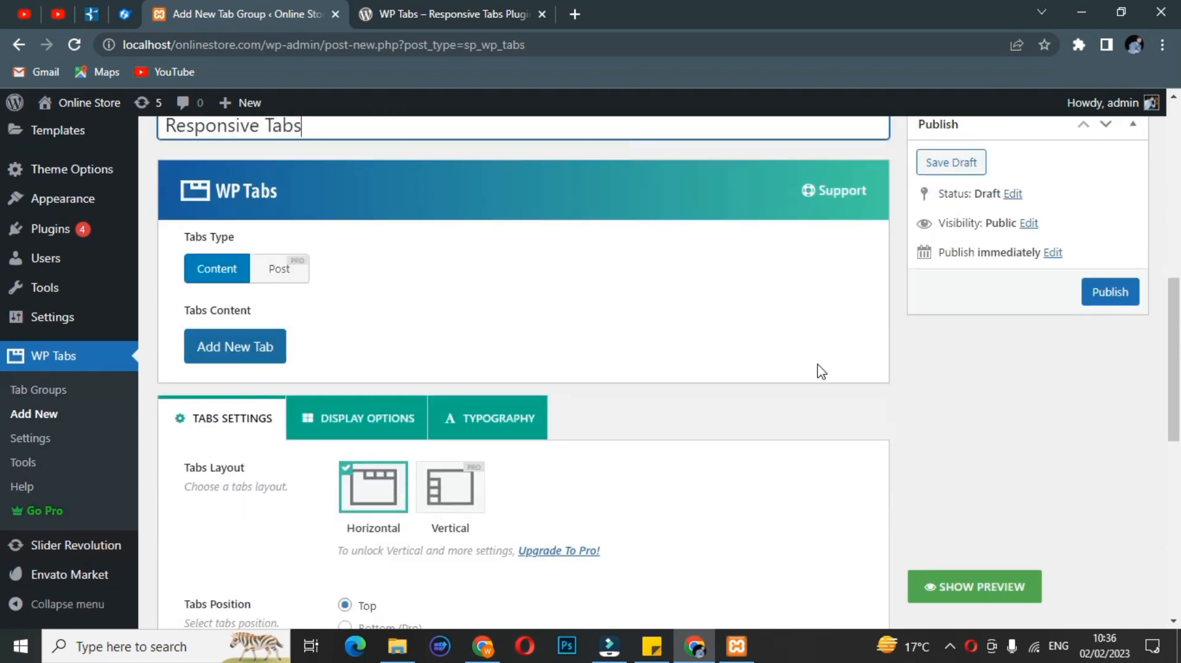
left_click(1109, 297)
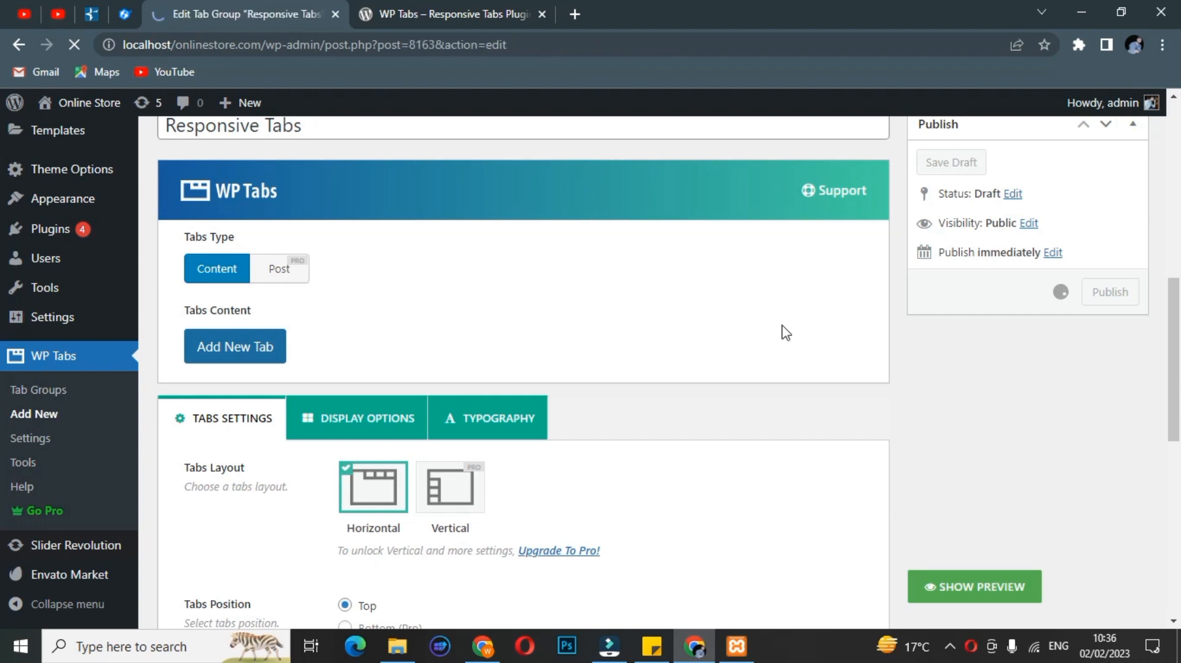
Look through the published tab group's settings, from layout, position and alignment through to its shortcode
scroll(785, 333, "down", 5)
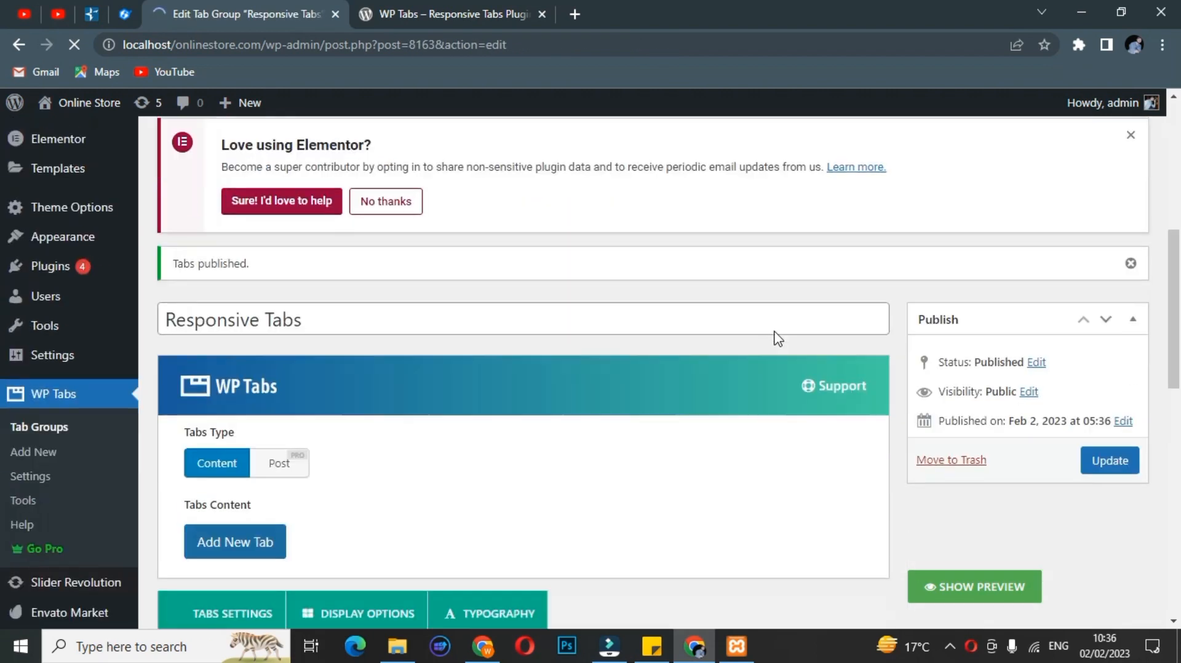
scroll(606, 329, "down", 4)
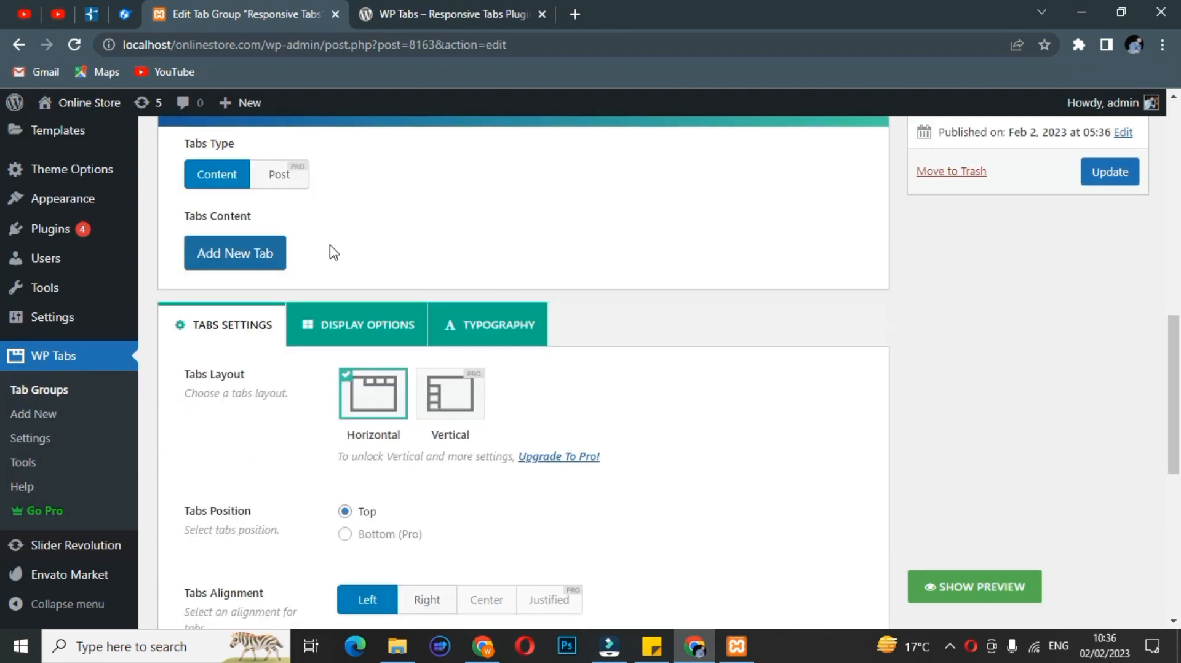
scroll(337, 250, "down", 2)
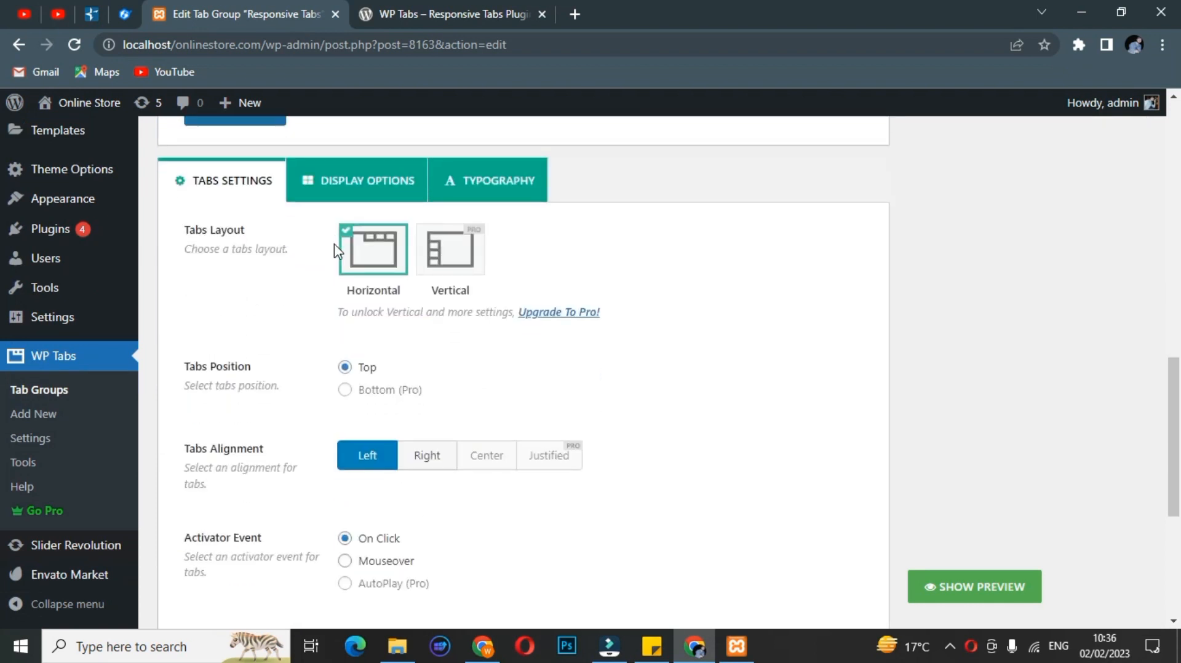
scroll(341, 252, "down", 2)
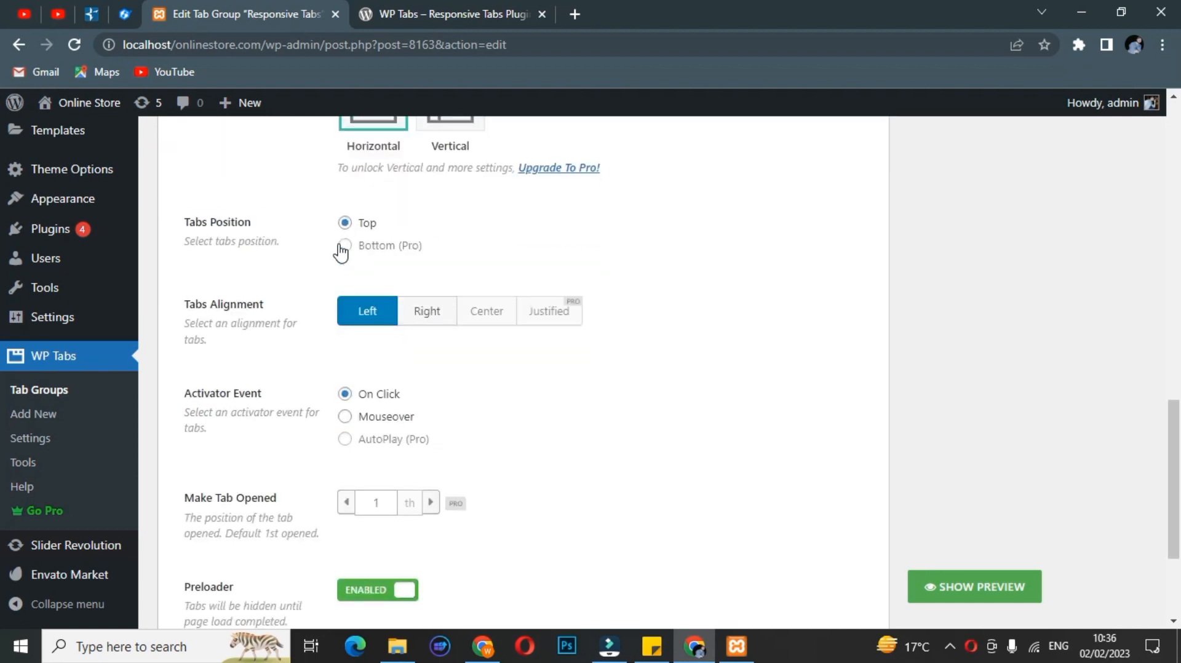
scroll(590, 282, "down", 2)
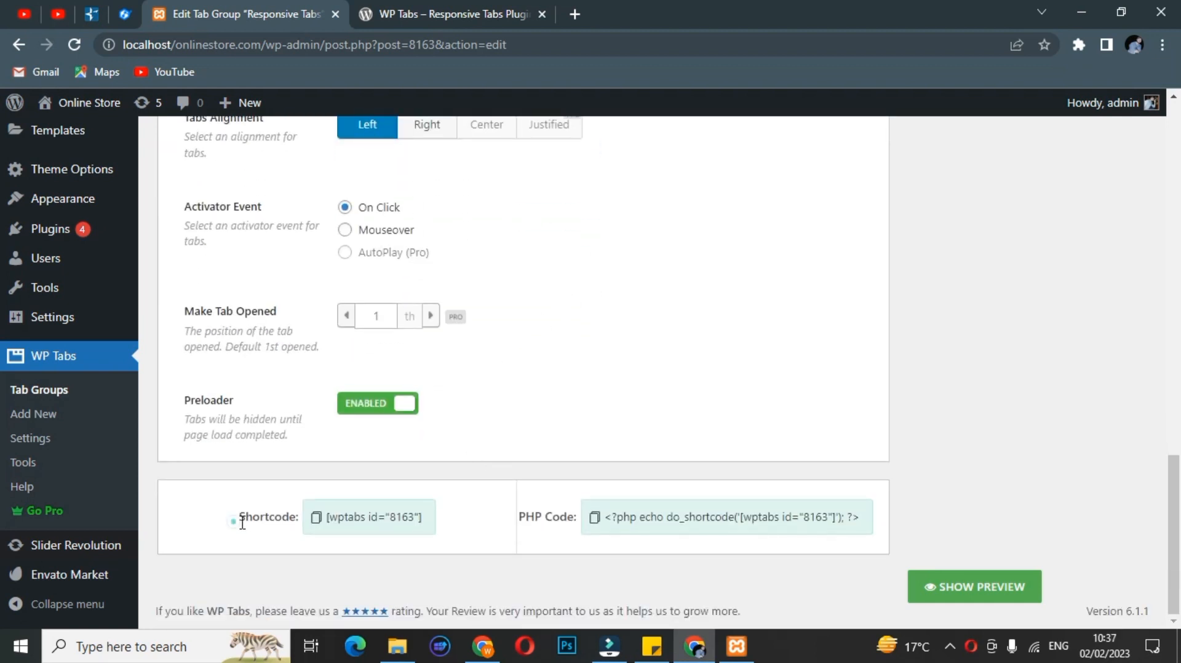
left_click_drag(242, 523, 297, 524)
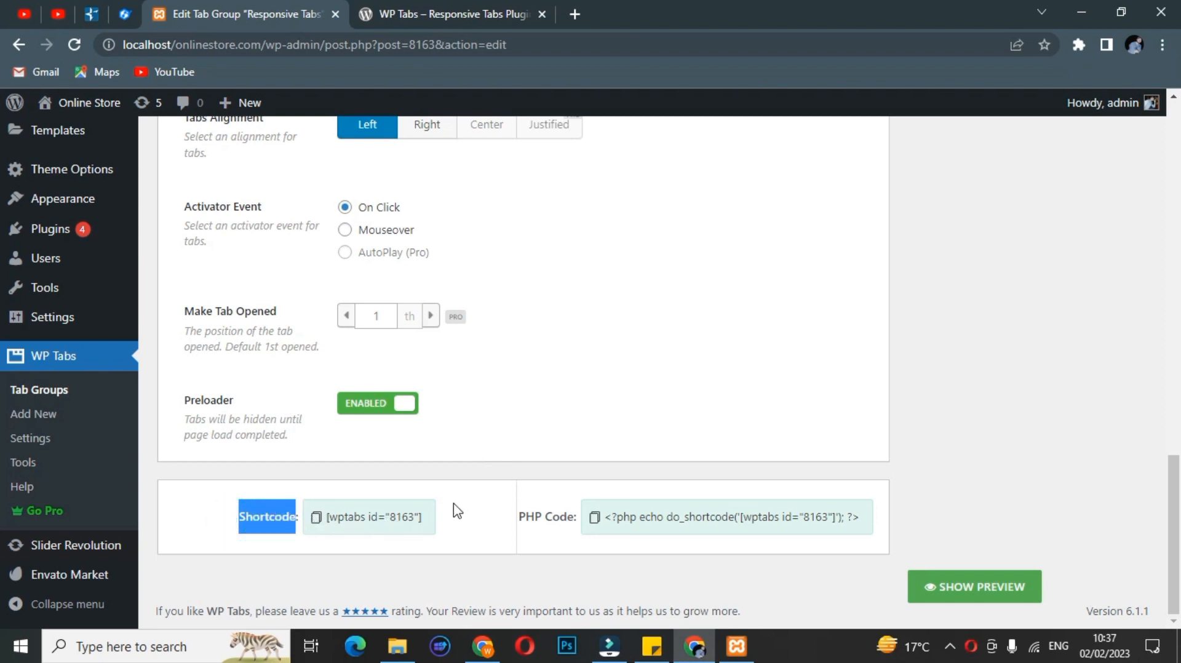
scroll(458, 503, "up", 5)
scroll(573, 490, "up", 2)
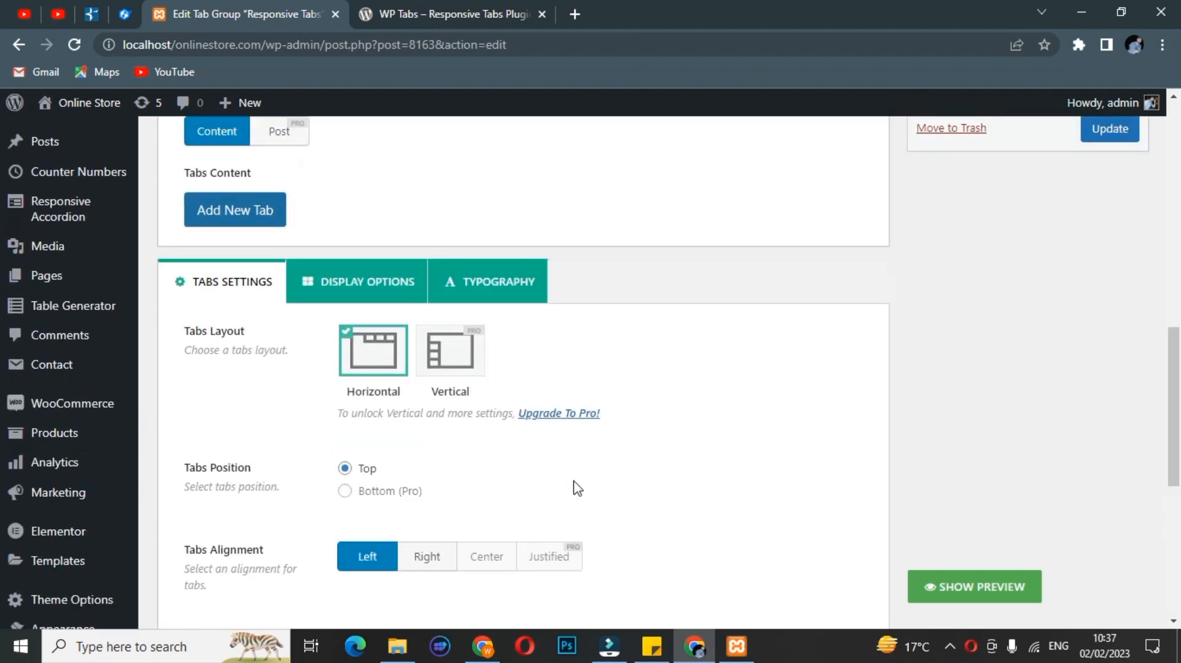
Add a first tab to the Responsive Tabs group and title it "TAB NO #1"
scroll(577, 489, "up", 5)
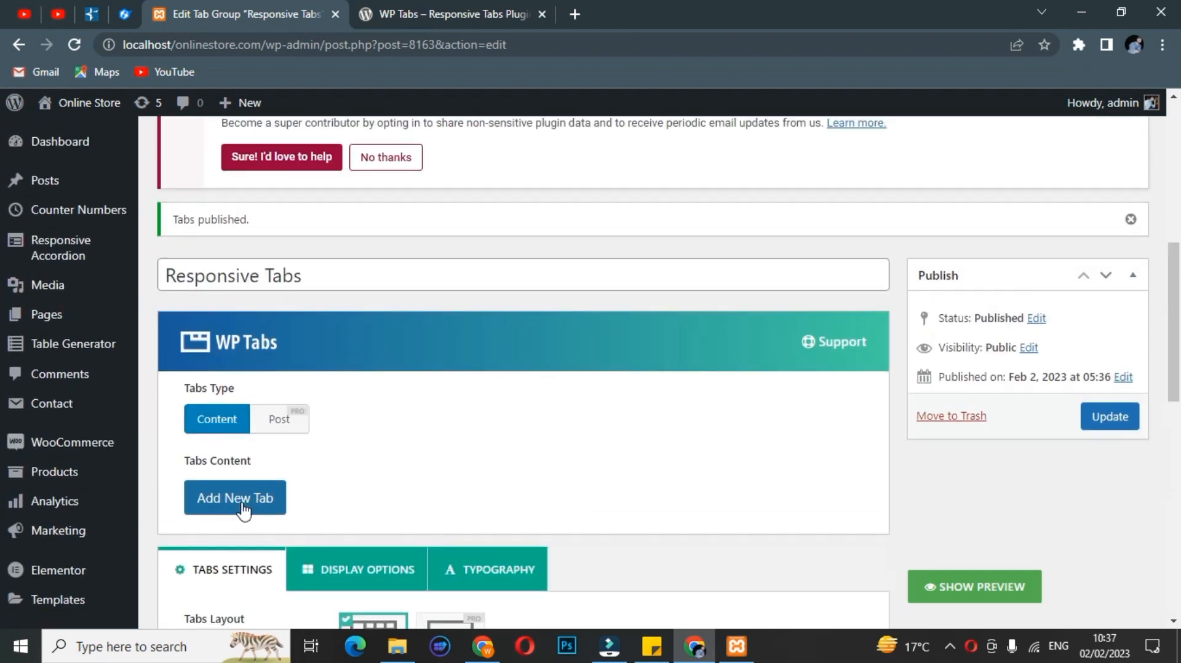
left_click(243, 511)
scroll(388, 498, "down", 2)
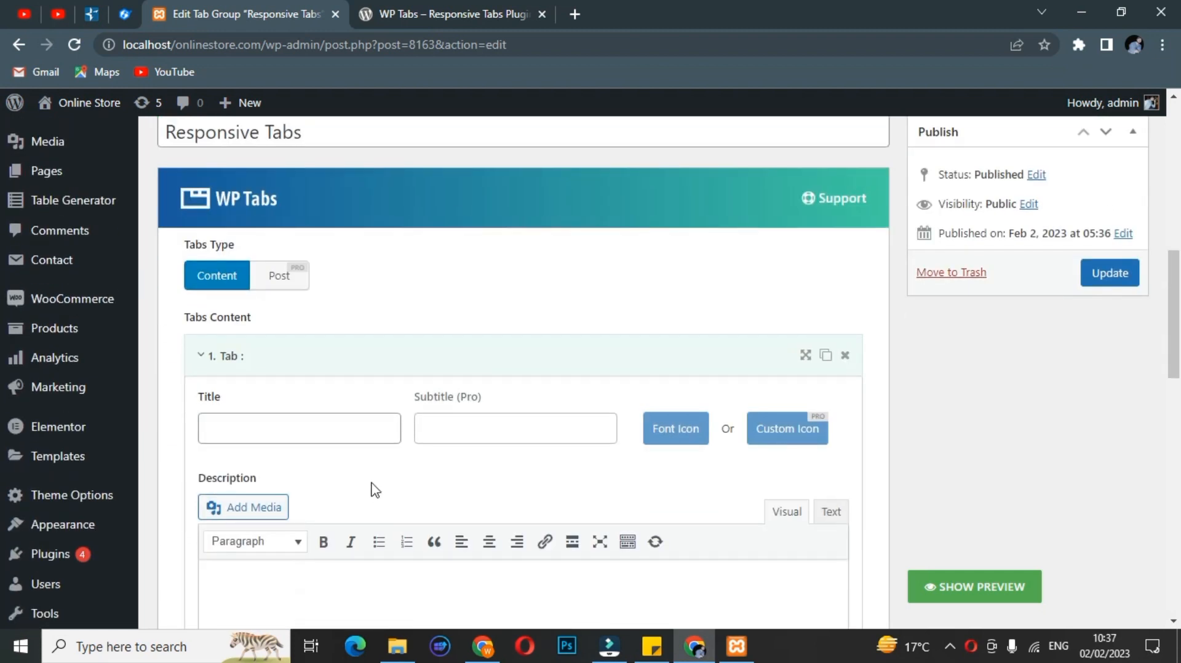
left_click(252, 429)
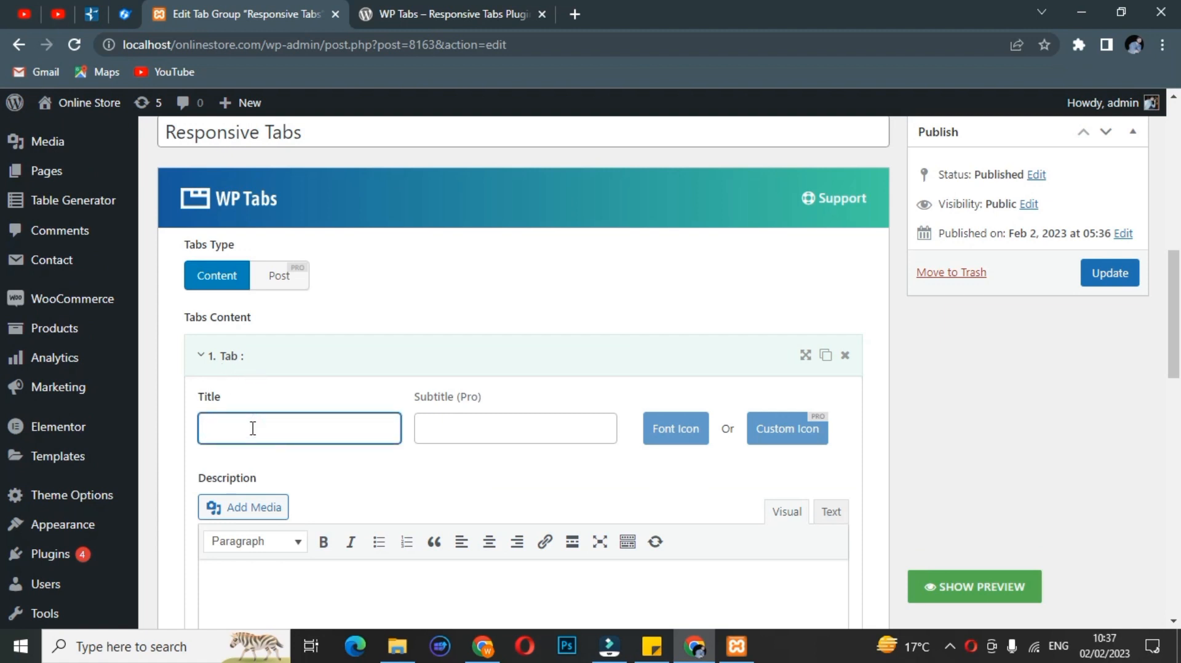
type("TAB NO #1")
left_click(479, 431)
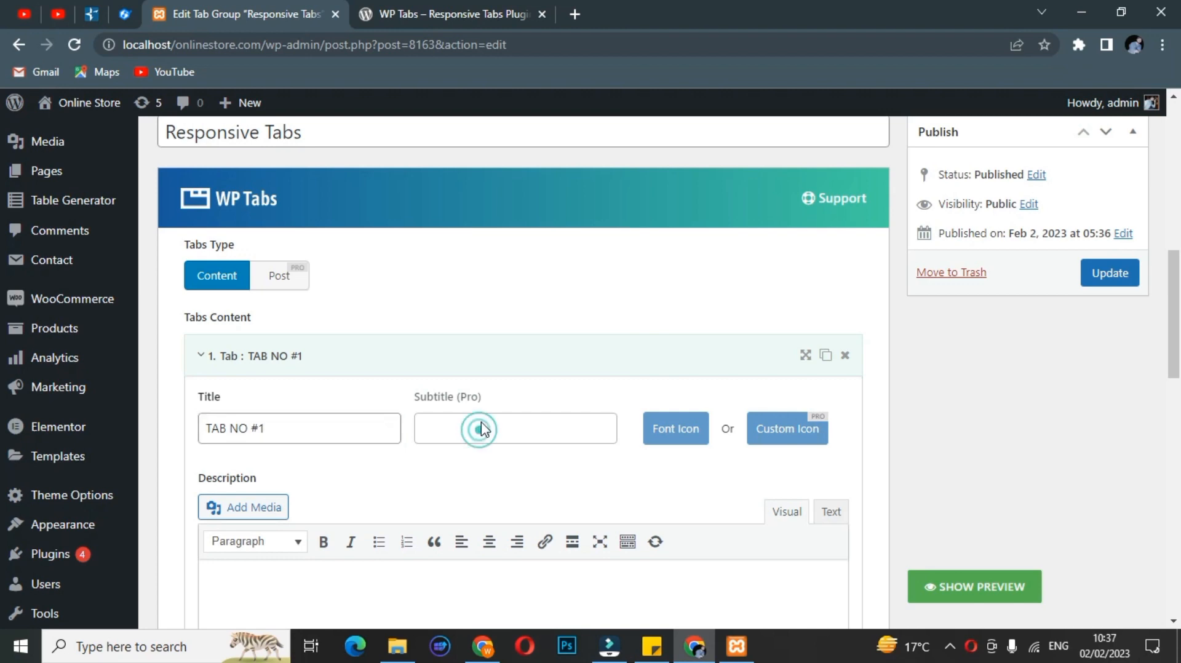
left_click(459, 429)
scroll(499, 434, "down", 2)
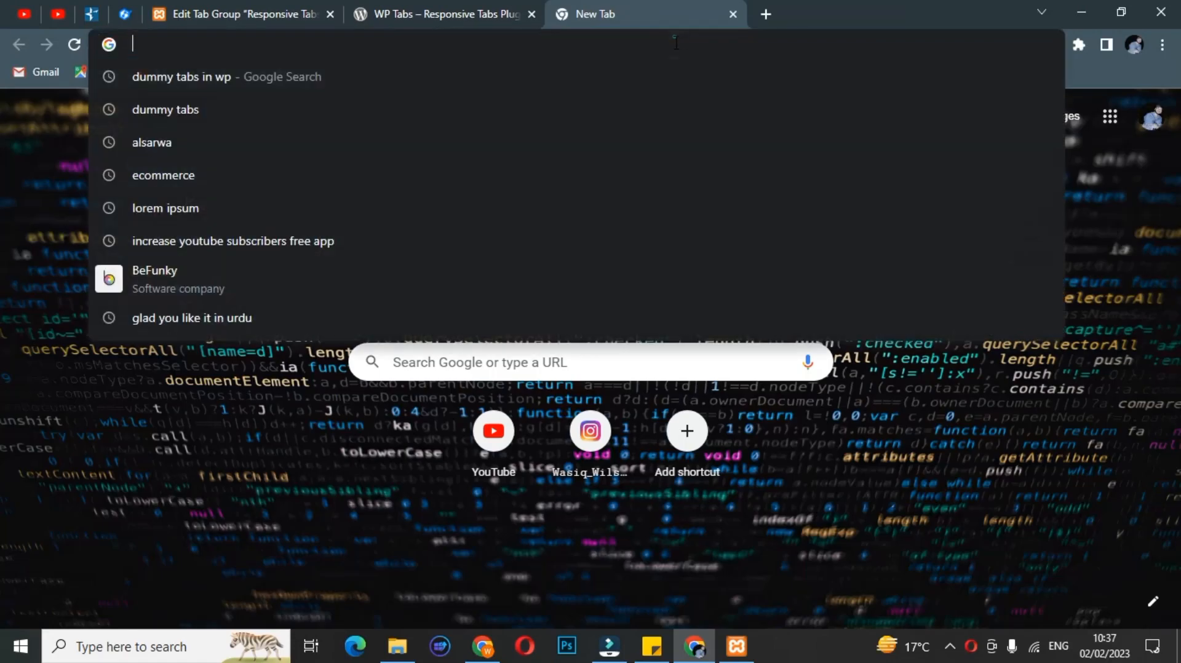
Search Google for "lorem ipsum" in a new browser tab and open the lipsum.com site
type("lORE")
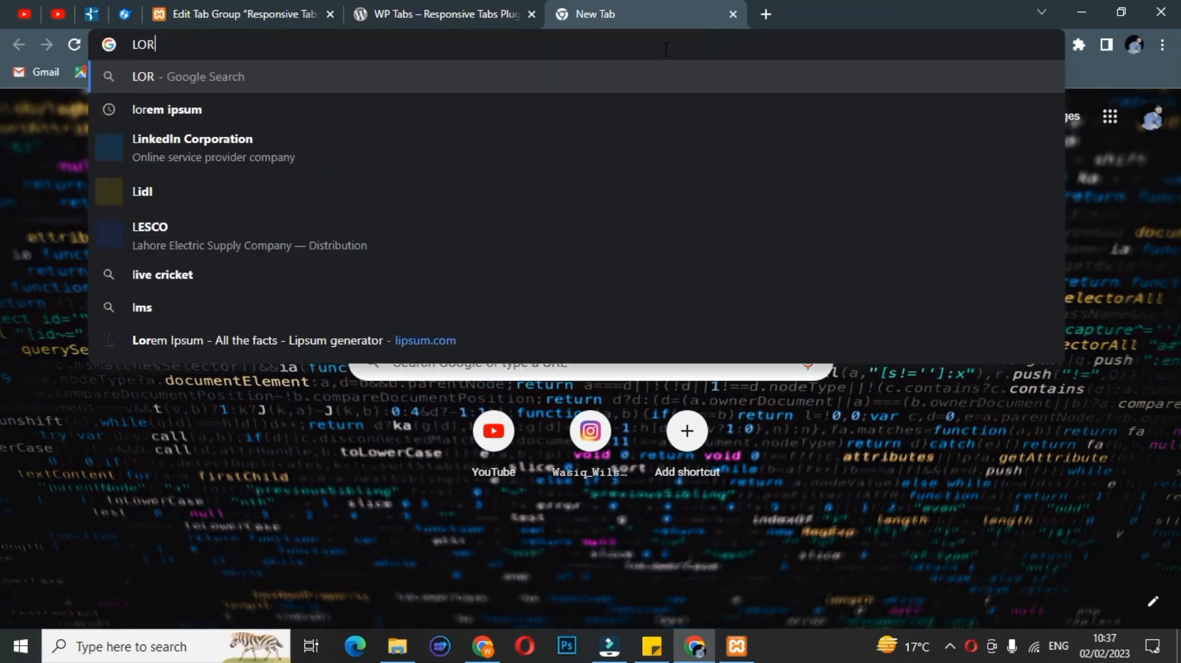
key("Down")
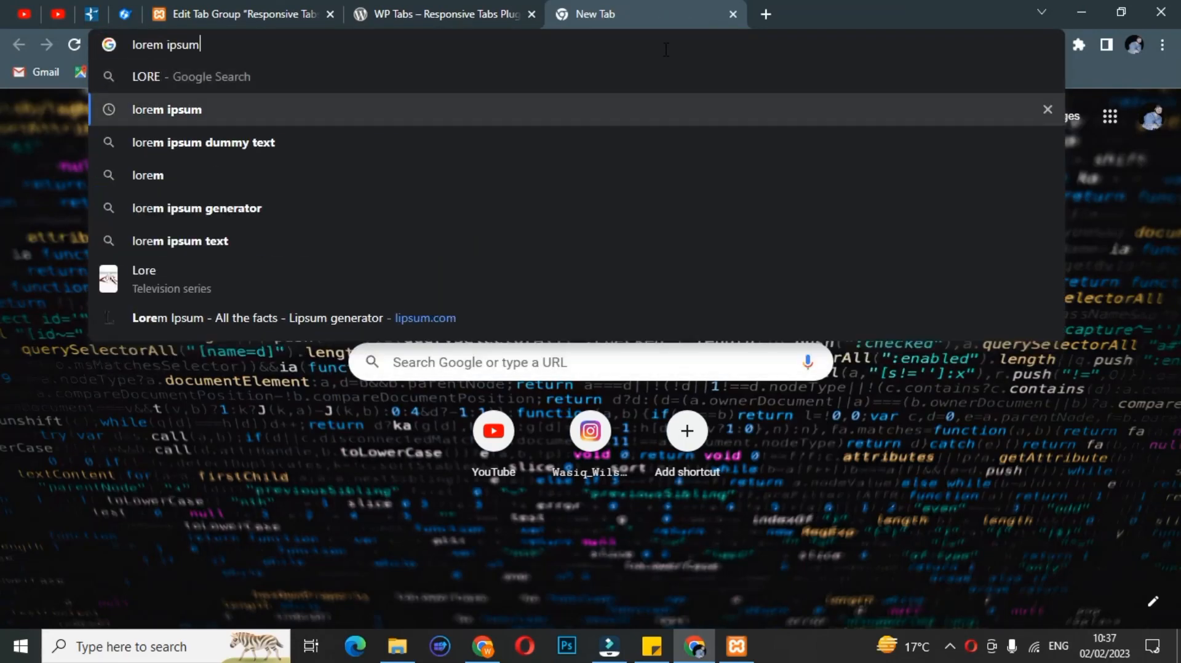
key("Return")
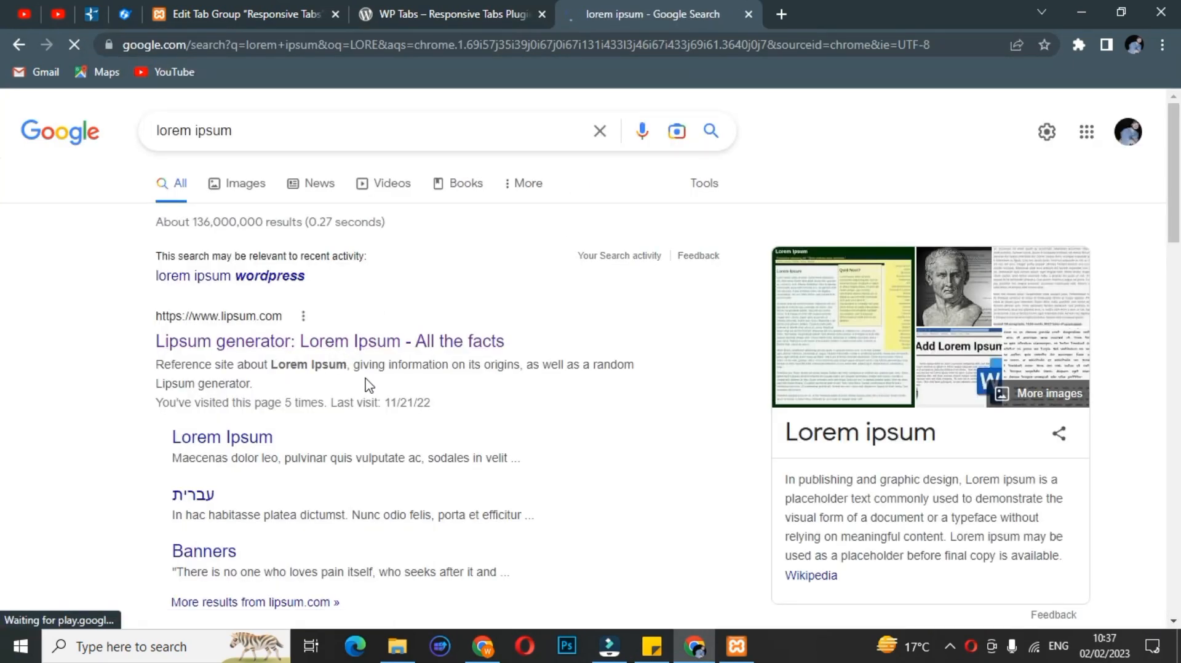
left_click(240, 348)
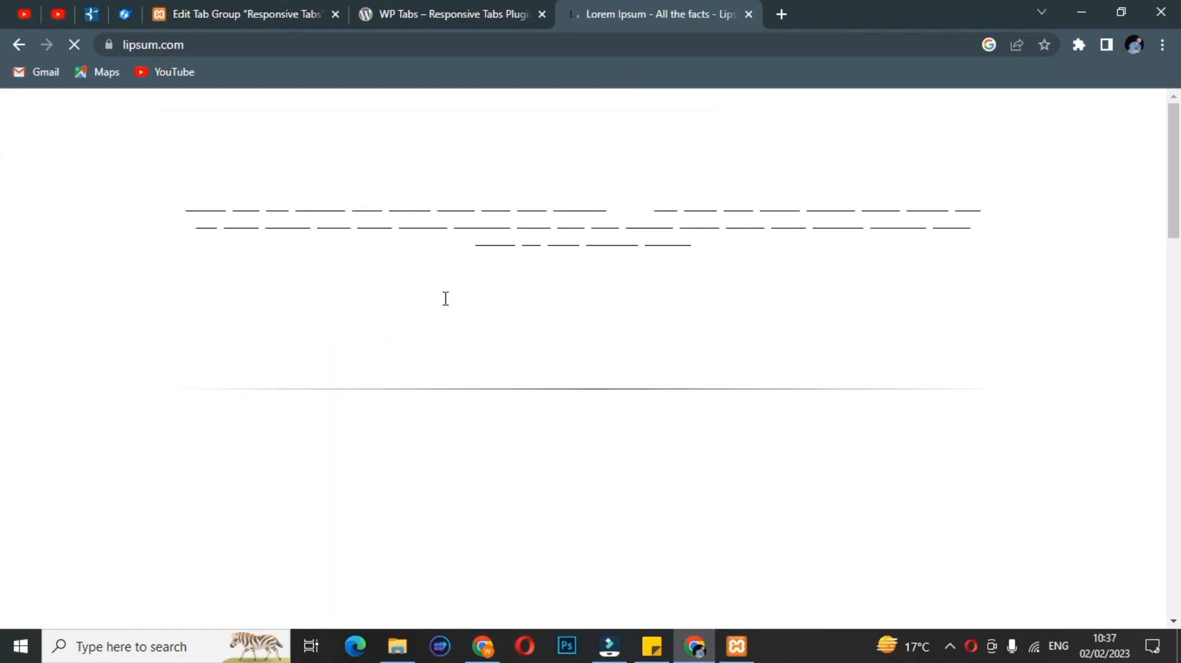
scroll(430, 349, "down", 2)
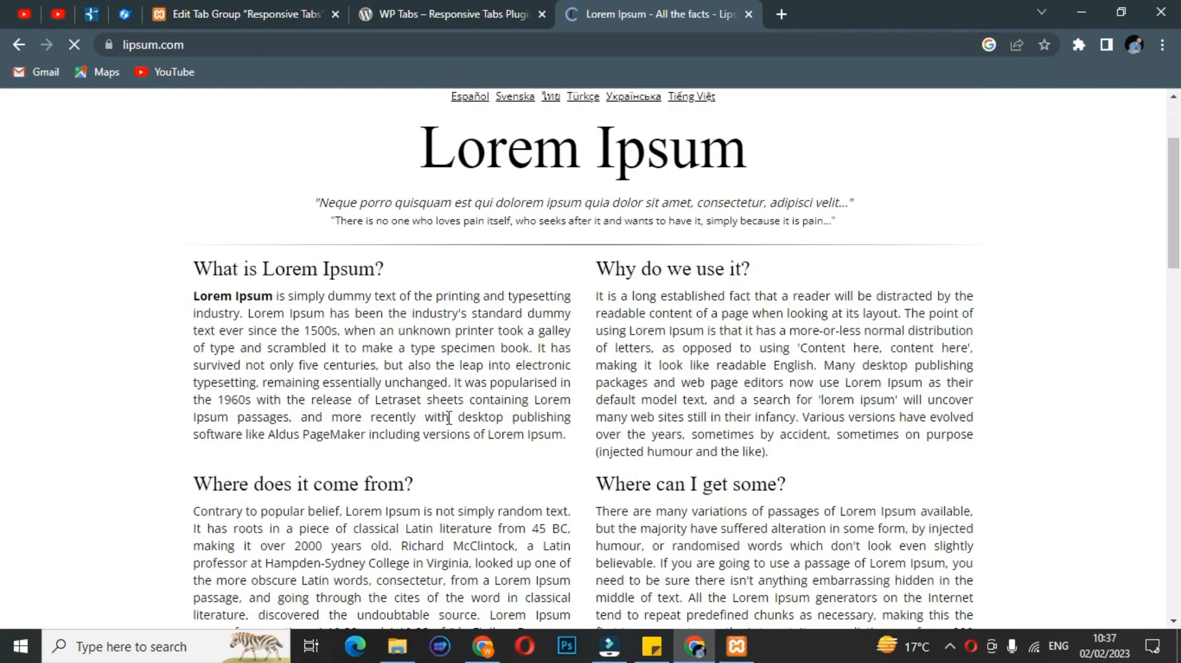
Copy the "What is Lorem Ipsum?" paragraph and paste it into the description of TAB NO #1 in the tab group editor
left_click_drag(565, 434, 193, 296)
right_click(230, 304)
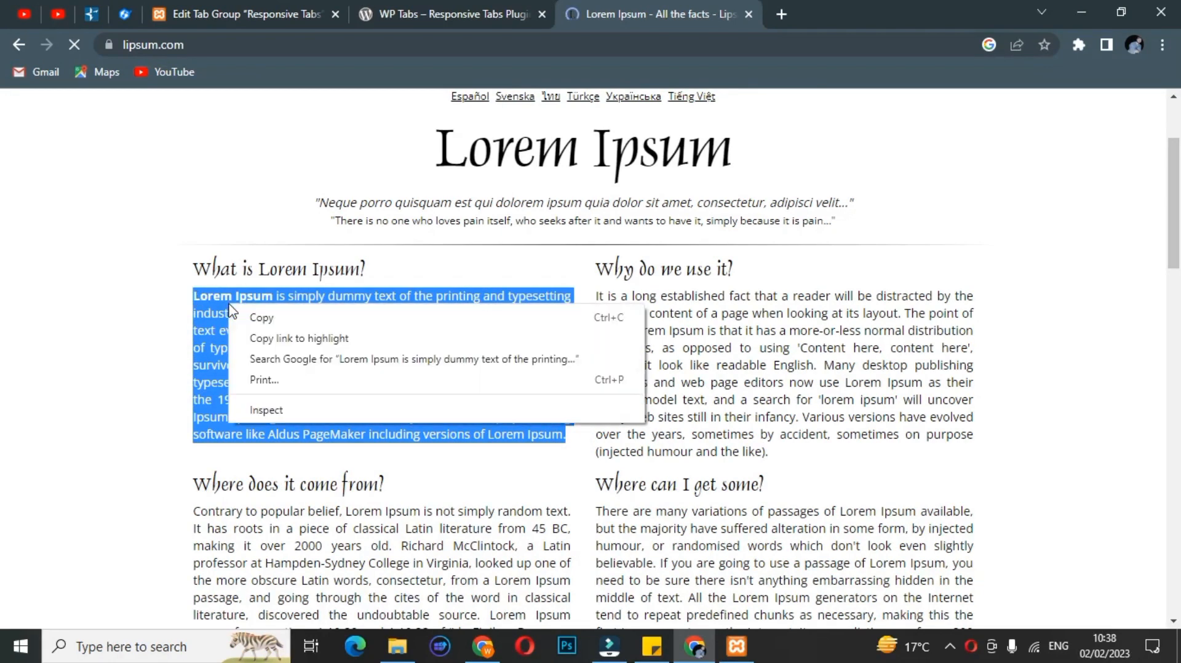
left_click(258, 317)
left_click(443, 13)
left_click(246, 14)
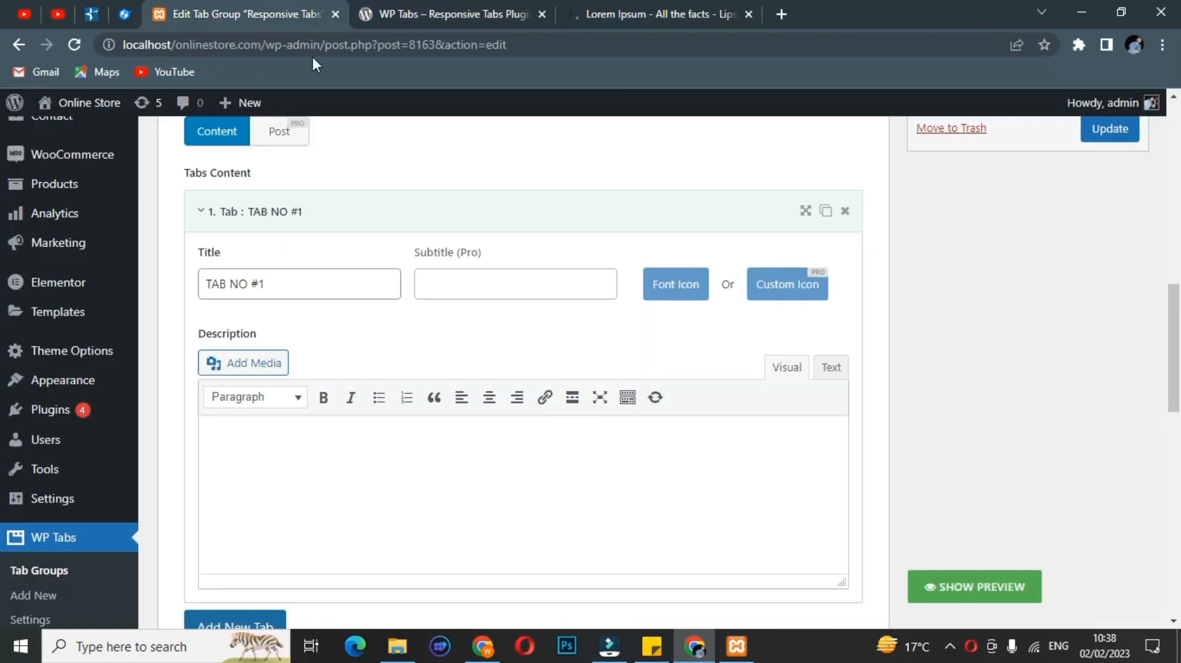
right_click(409, 450)
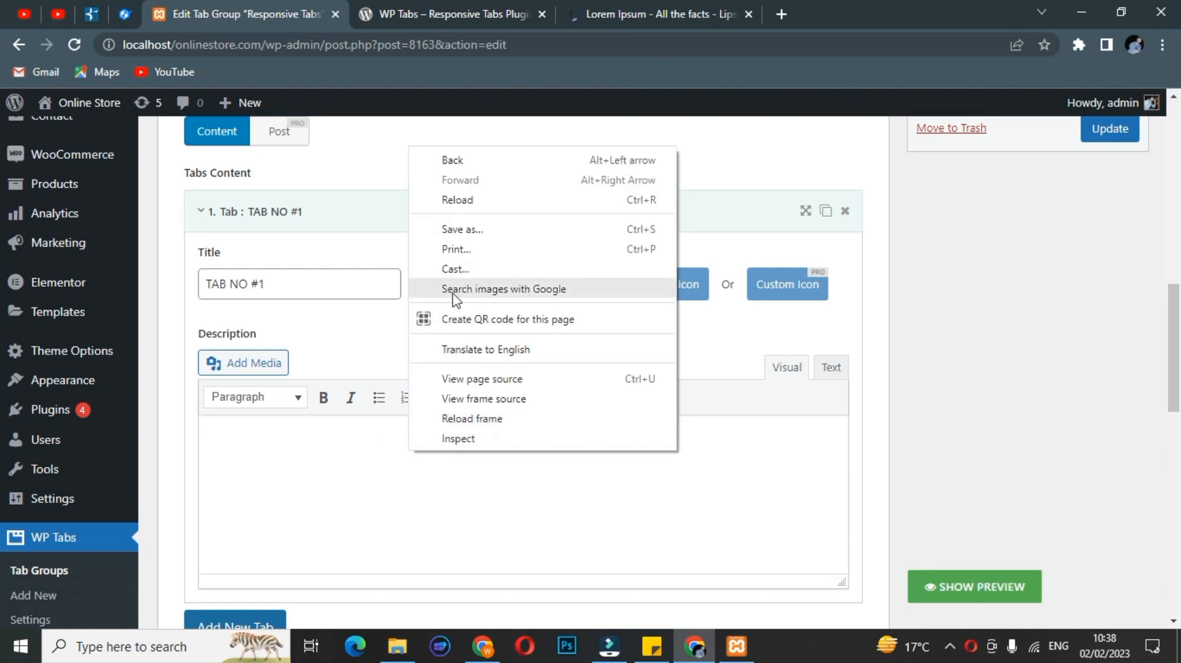
left_click(332, 456)
key("ctrl+v")
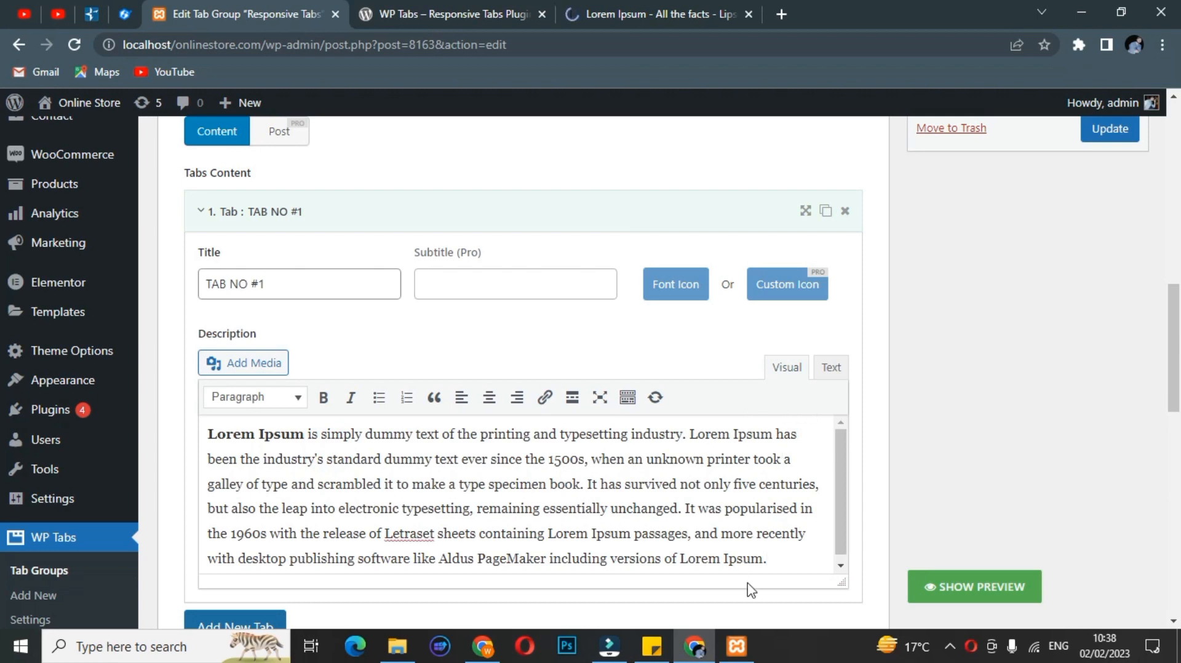
scroll(737, 497, "down", 1)
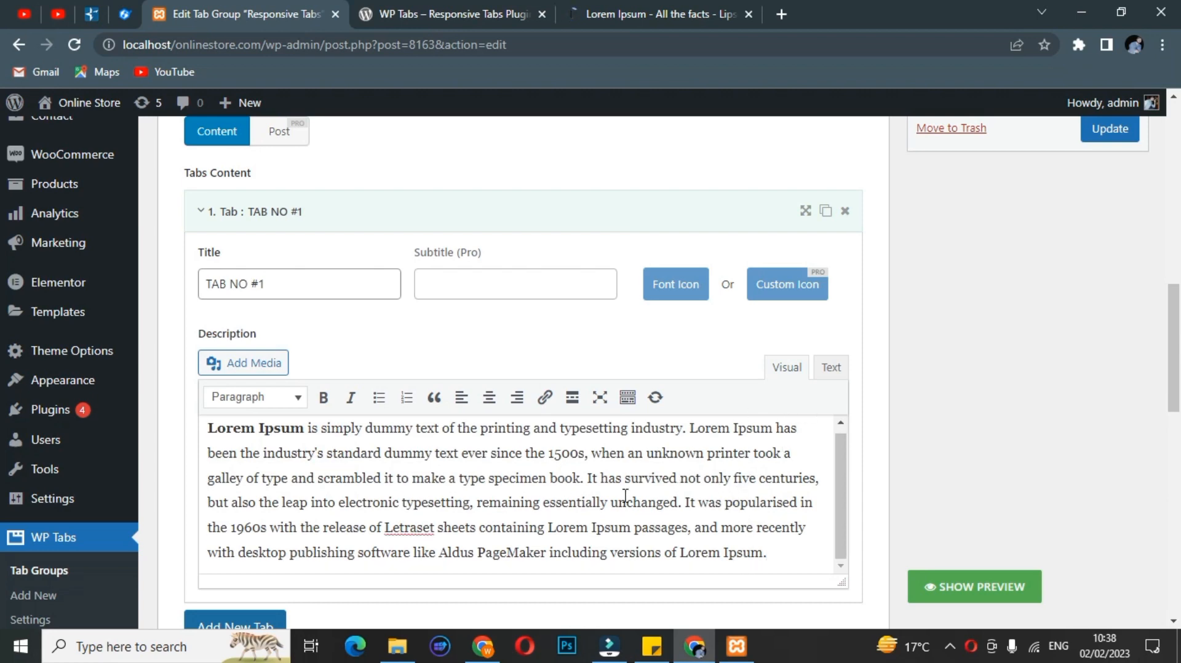
Add a second tab to the Responsive Tabs group and title it "TAB NO# 2"
scroll(853, 338, "down", 2)
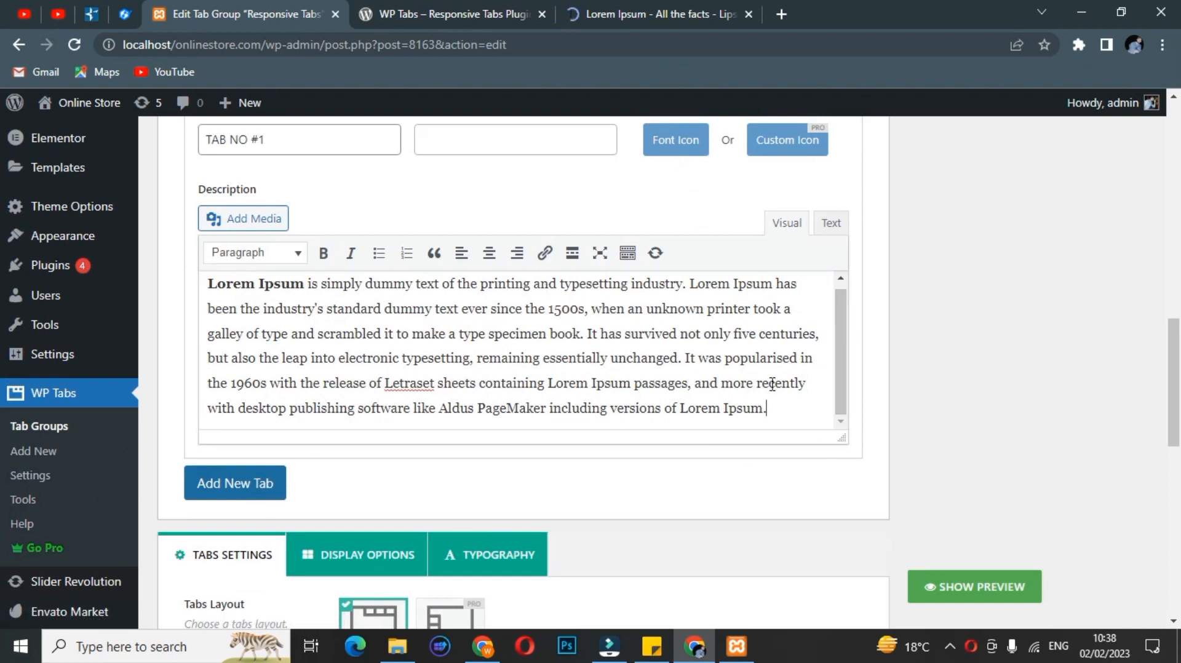
left_click(245, 486)
scroll(456, 400, "up", 3)
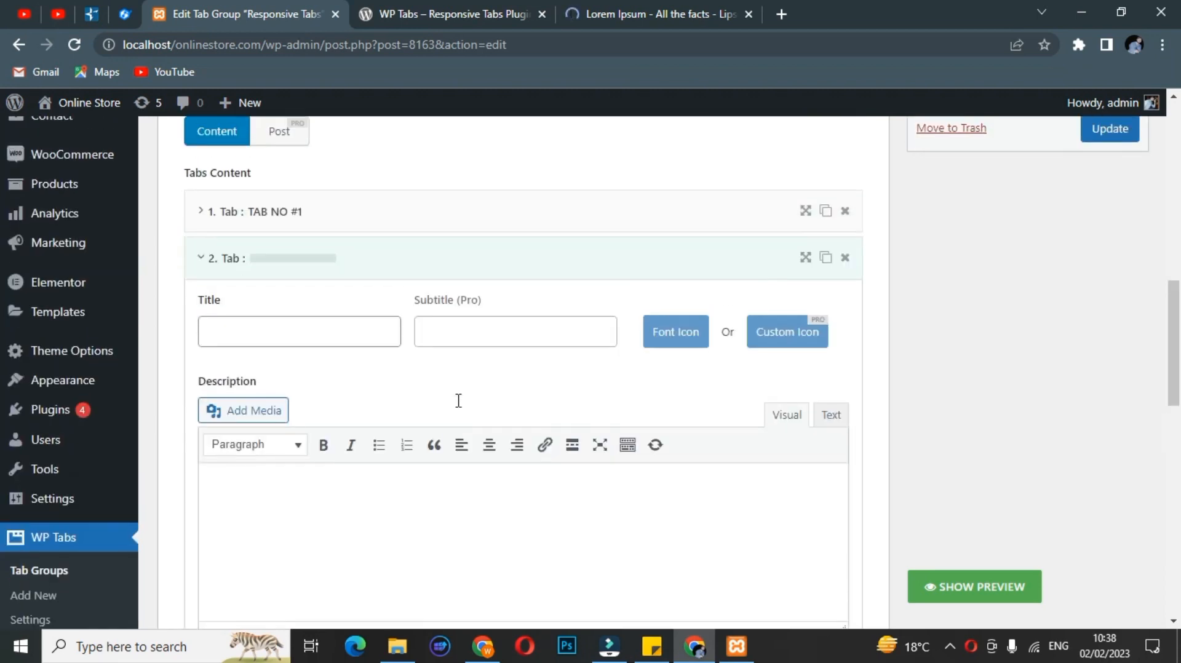
left_click(336, 332)
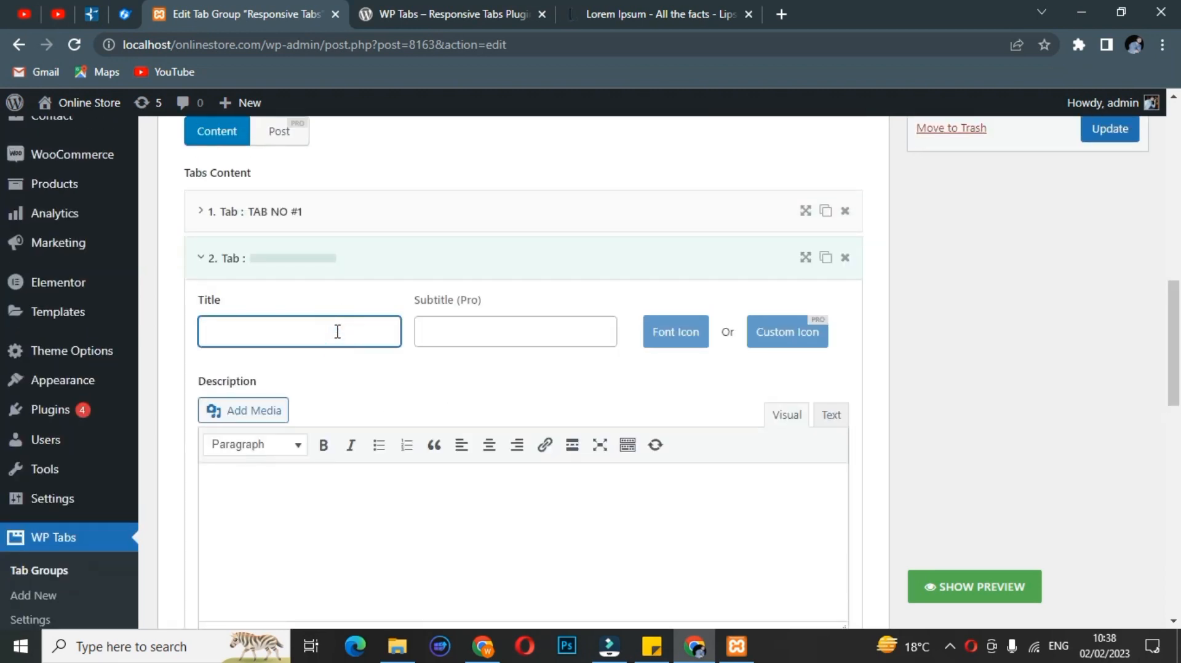
type("TAB NO# 2")
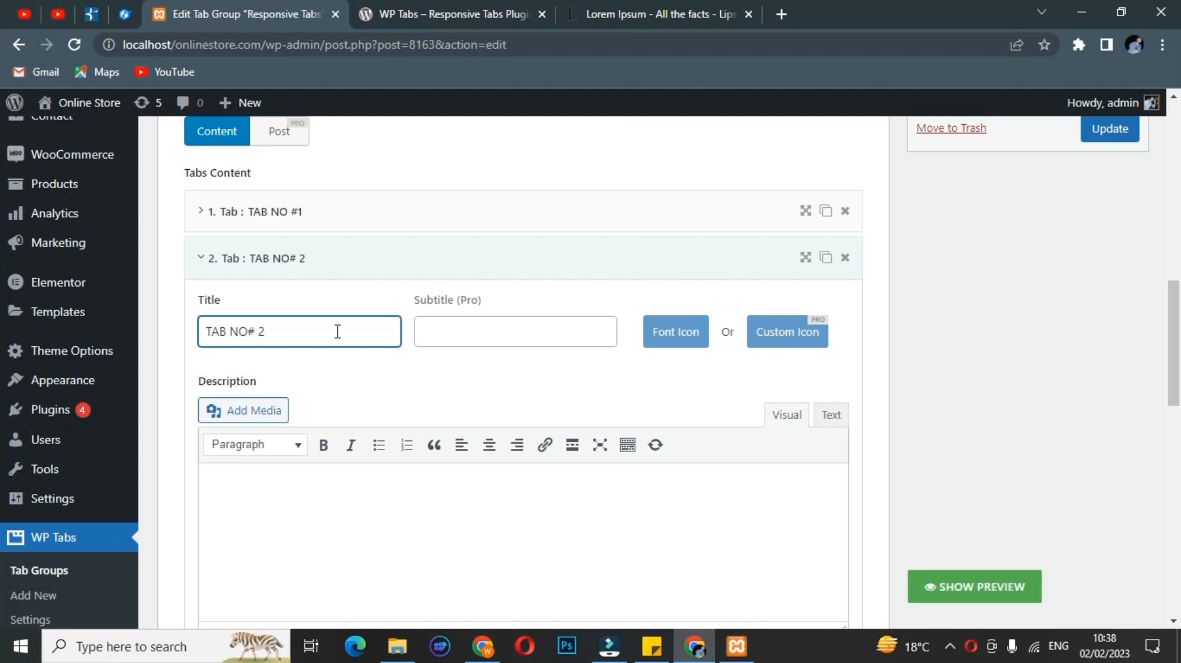
Retitle the first tab "TAB NO# 1" and collapse it
left_click(737, 196)
left_click(255, 283)
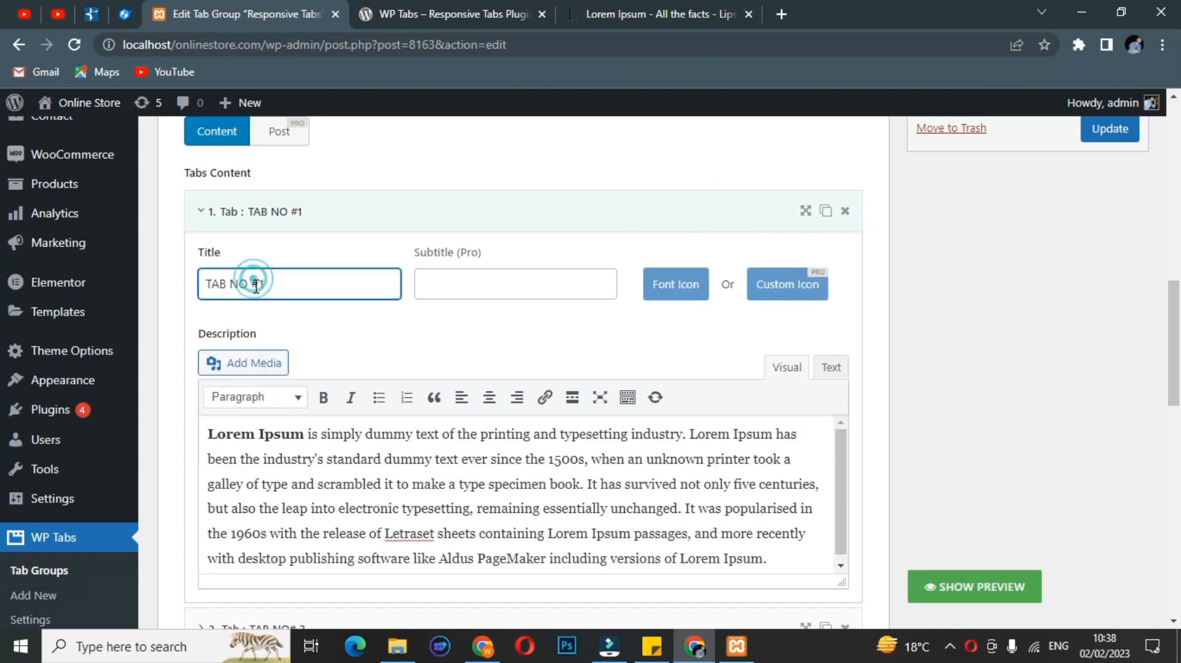
key("BackSpace")
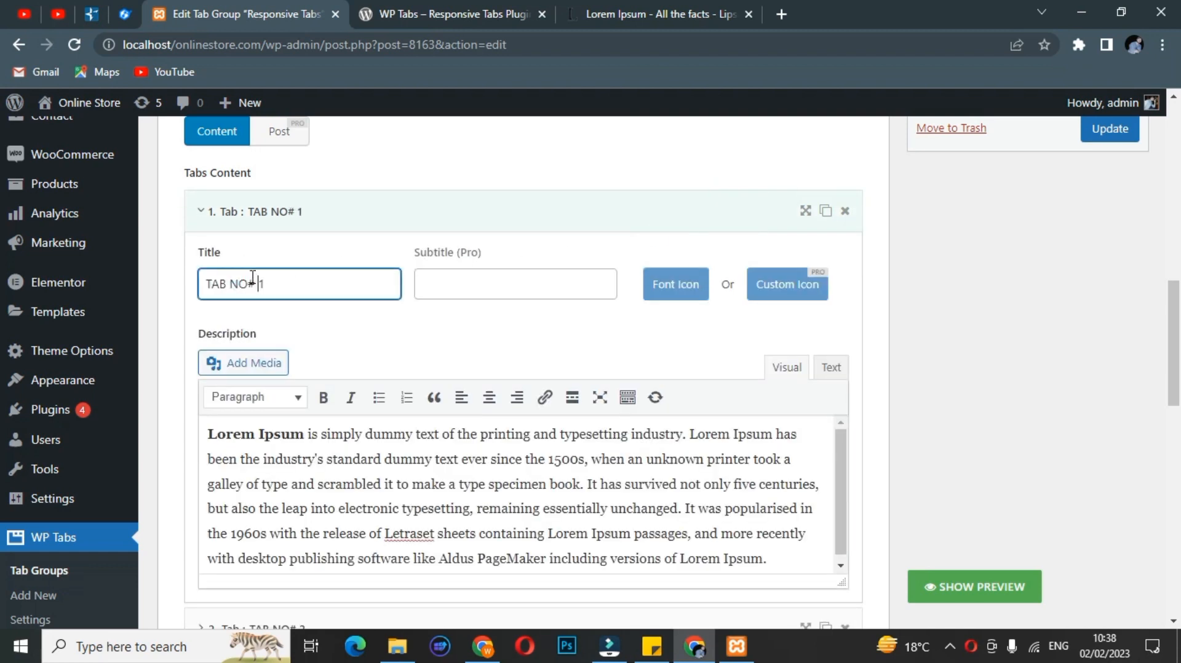
left_click(414, 218)
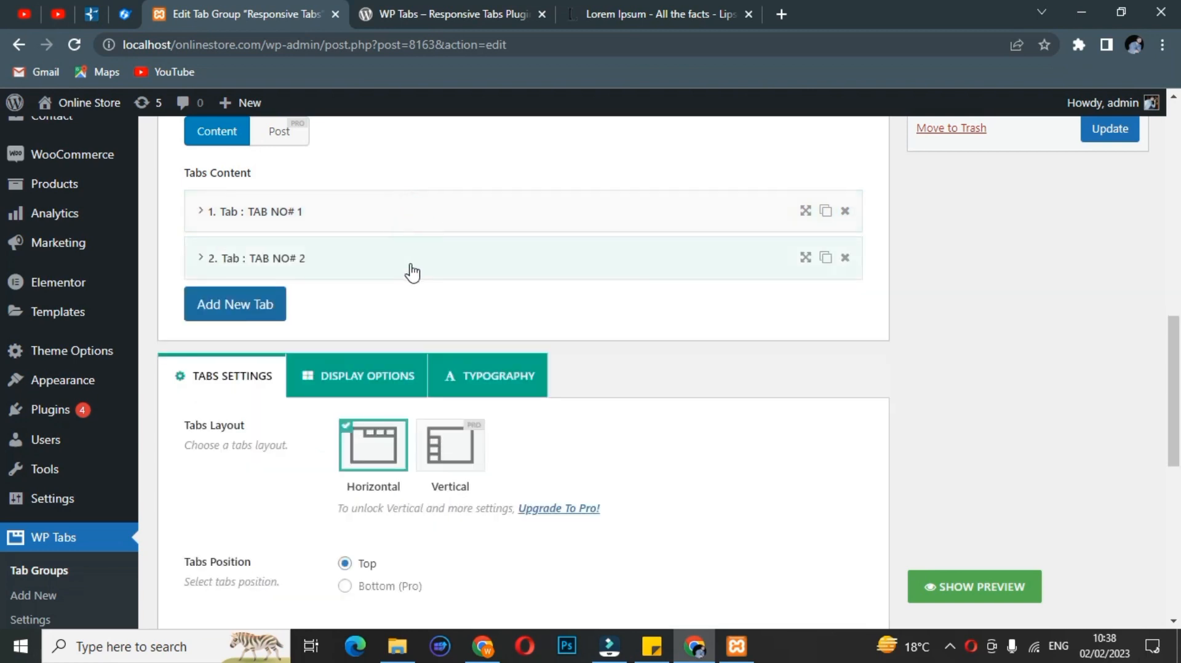
Paste the copied Lorem Ipsum paragraph into the description of TAB NO# 2
left_click(410, 264)
left_click(409, 264)
left_click(410, 265)
left_click(411, 281)
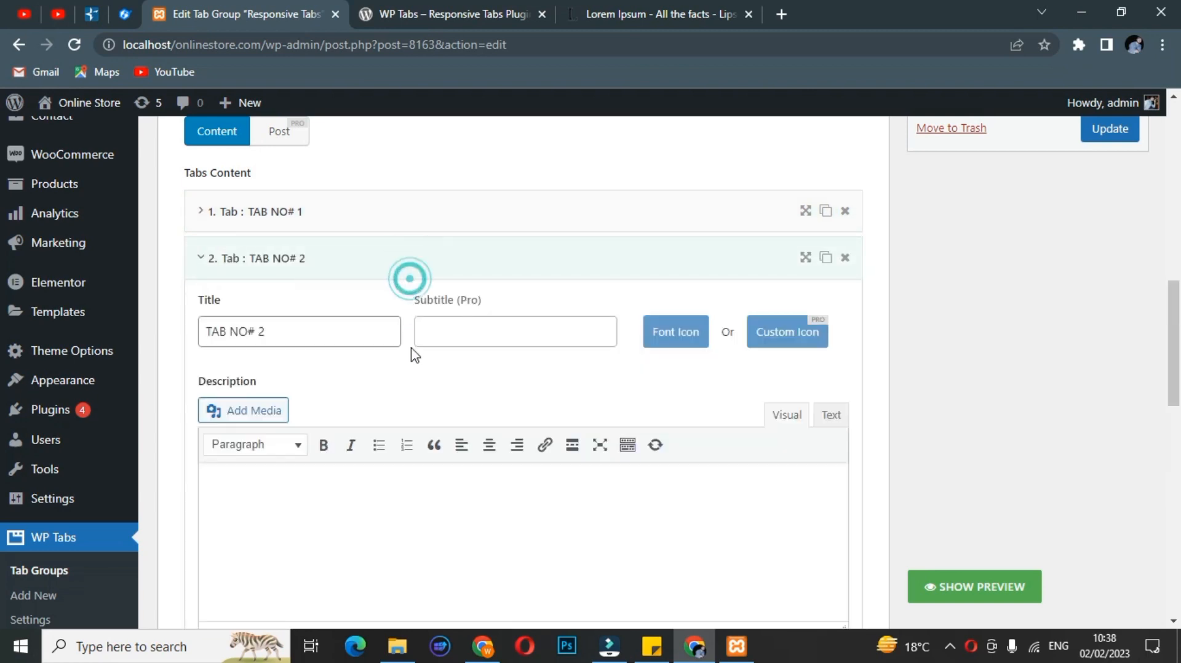
scroll(452, 419, "down", 2)
left_click(448, 392)
key("ctrl+v")
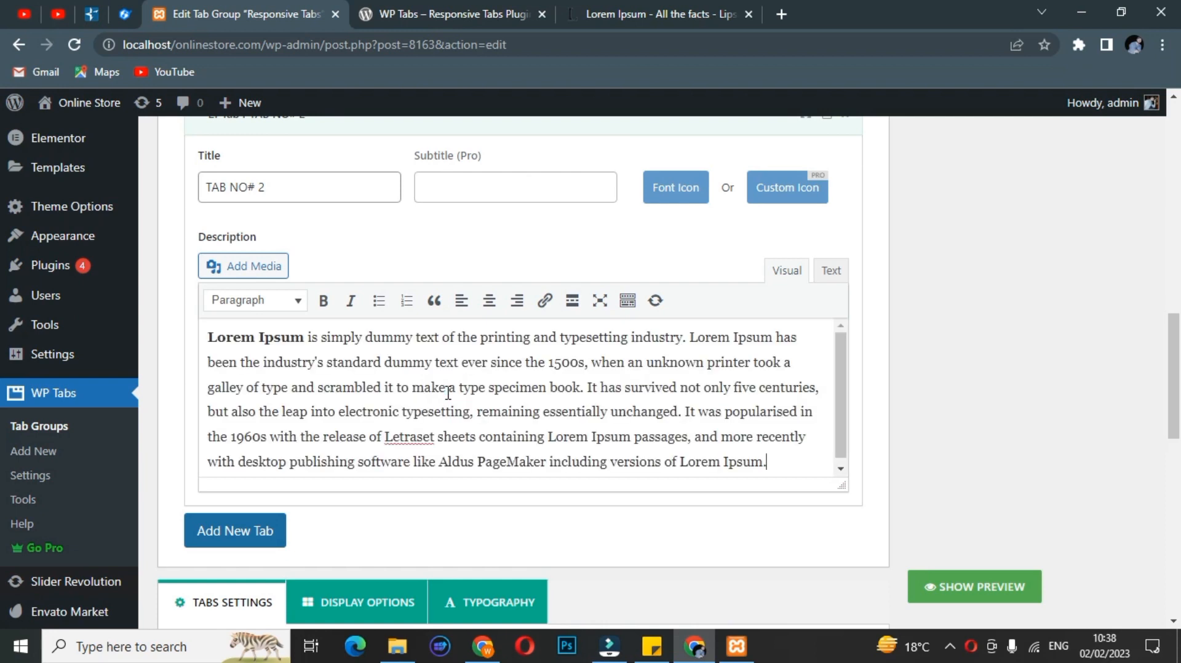
Add a third tab titled "TAB NO# 3" with the copied Lorem Ipsum paragraph as its description
left_click(280, 530)
left_click(271, 231)
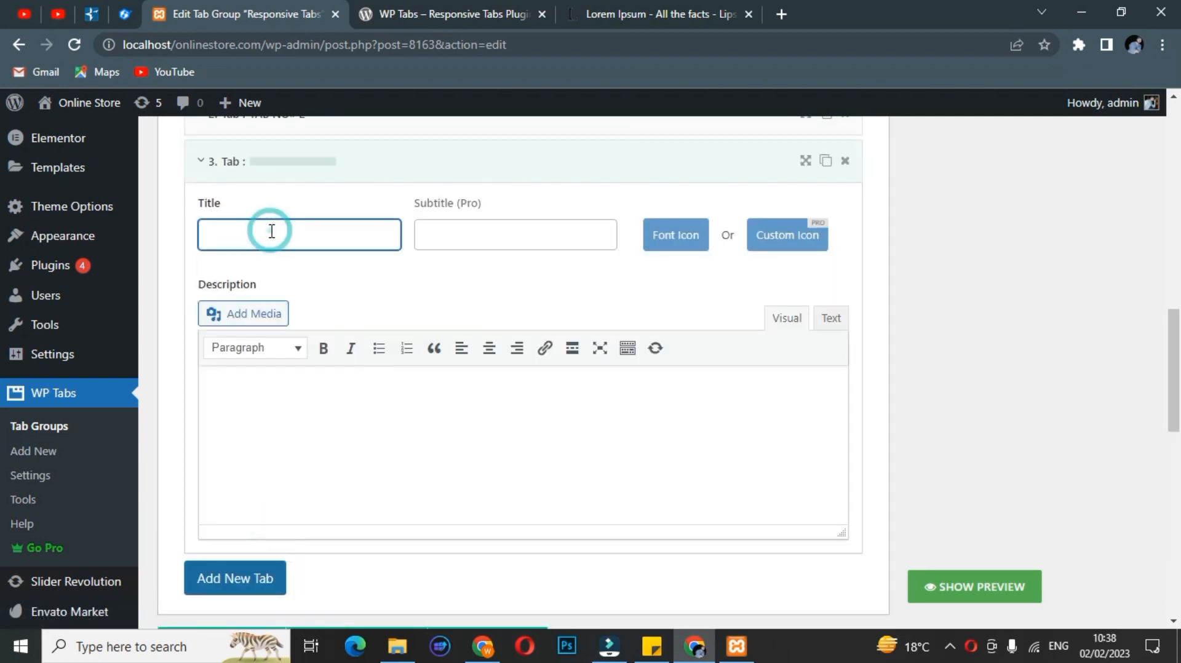
type("TA")
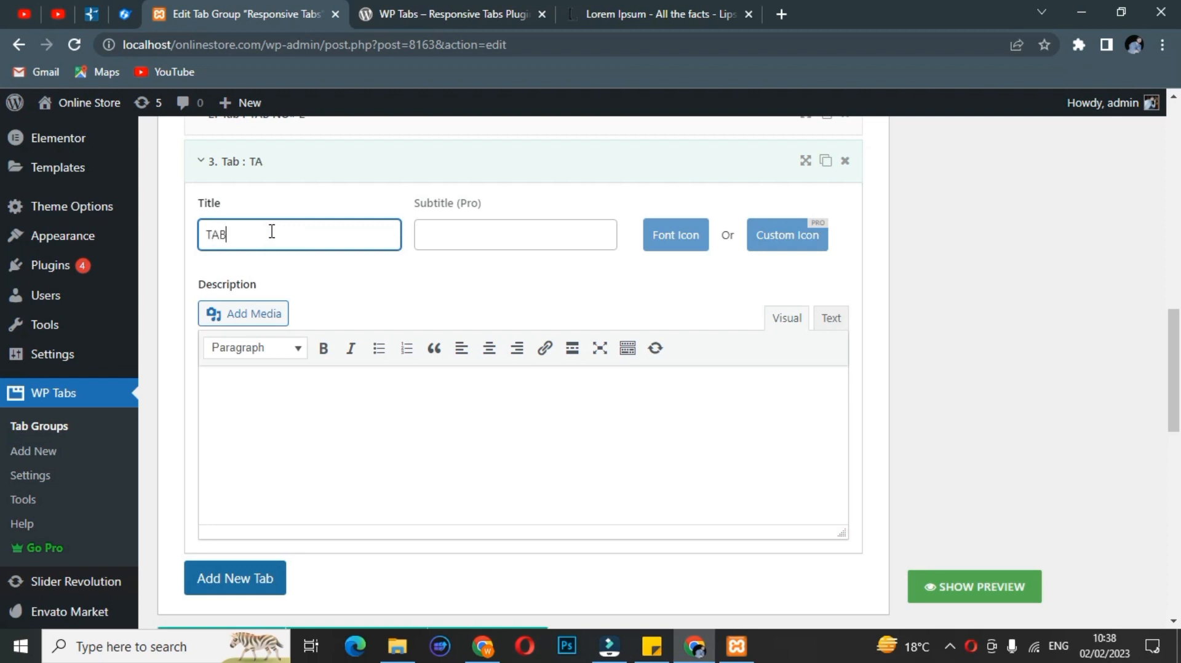
type("B NO")
left_click(306, 404)
key("ctrl+v")
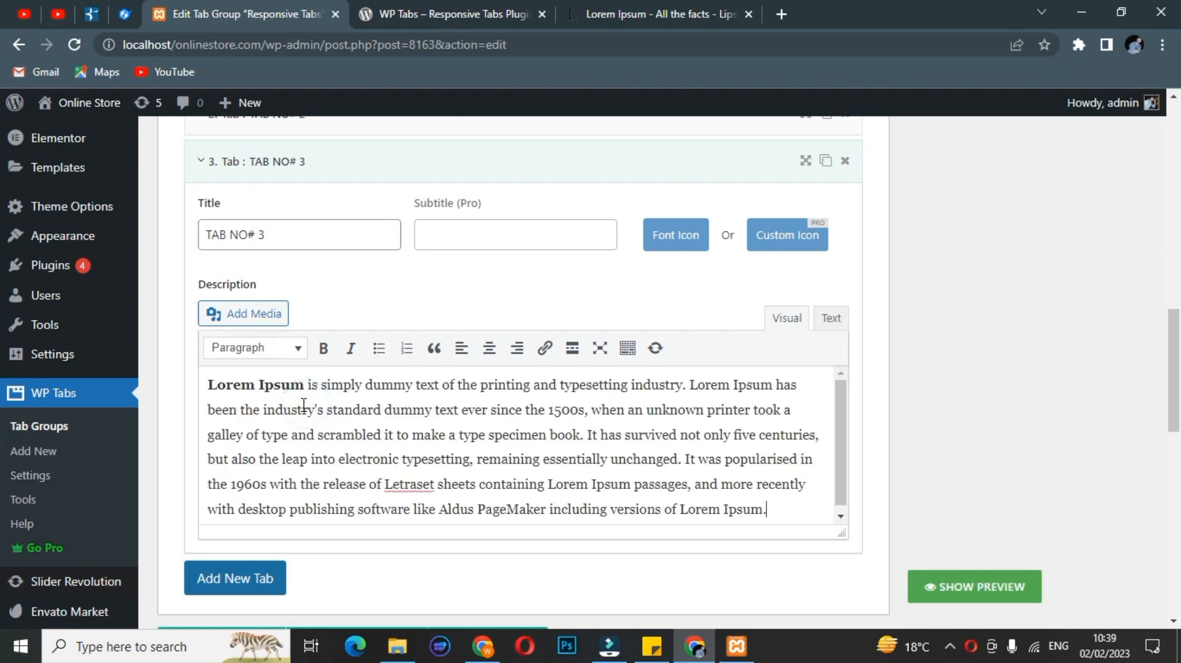
left_click(351, 161)
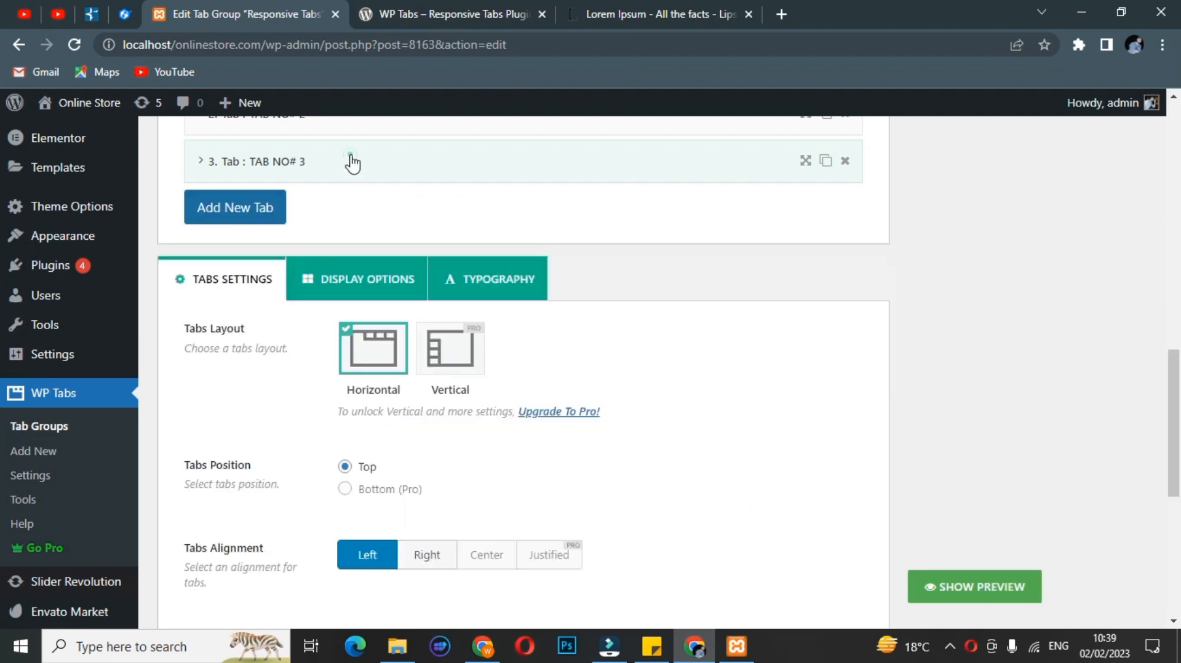
Add a fourth tab titled "TAB NO# 4" with the copied Lorem Ipsum paragraph as its description
left_click(265, 209)
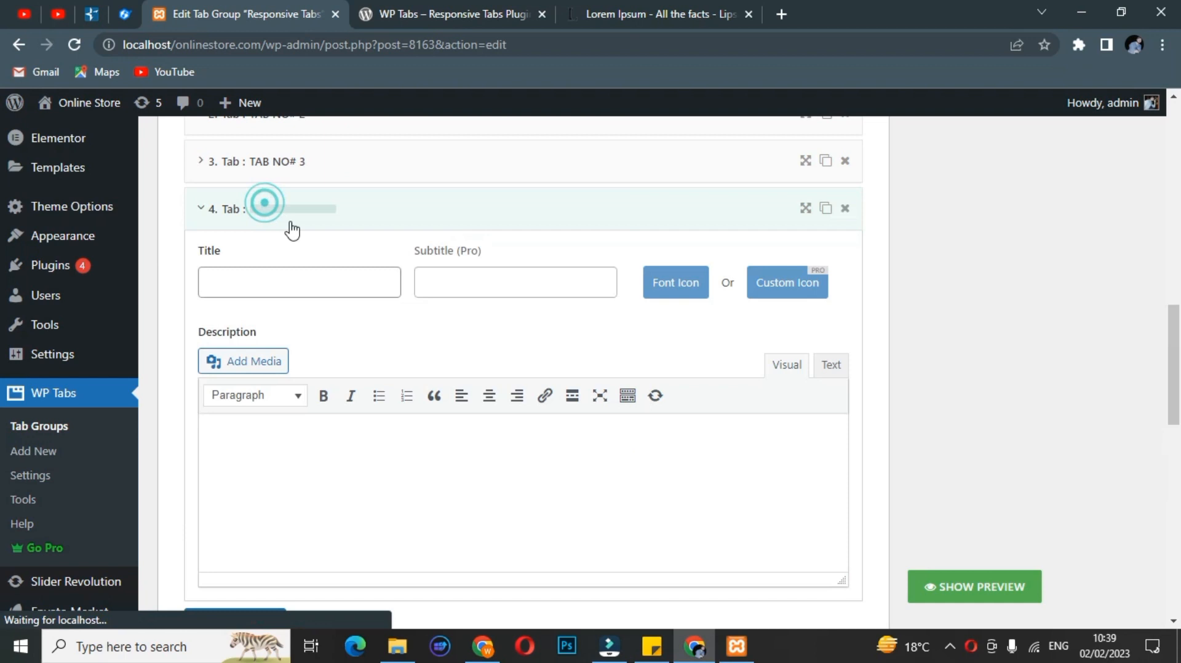
left_click(289, 272)
type("TAB")
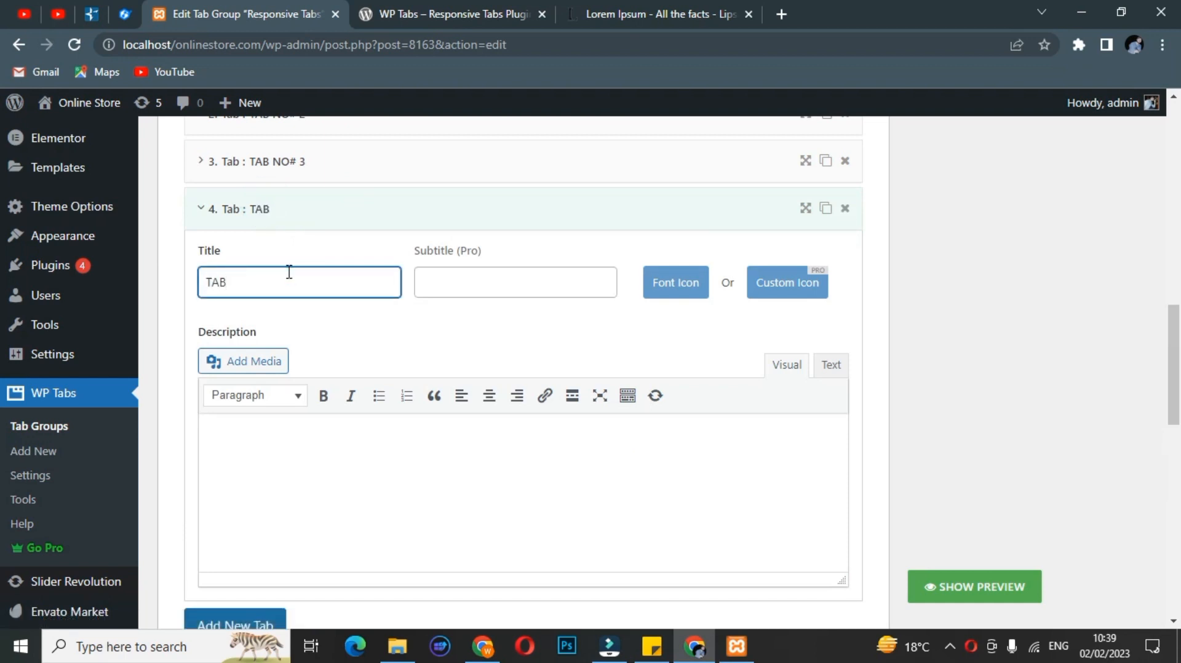
type(" NO# 4")
left_click(313, 416)
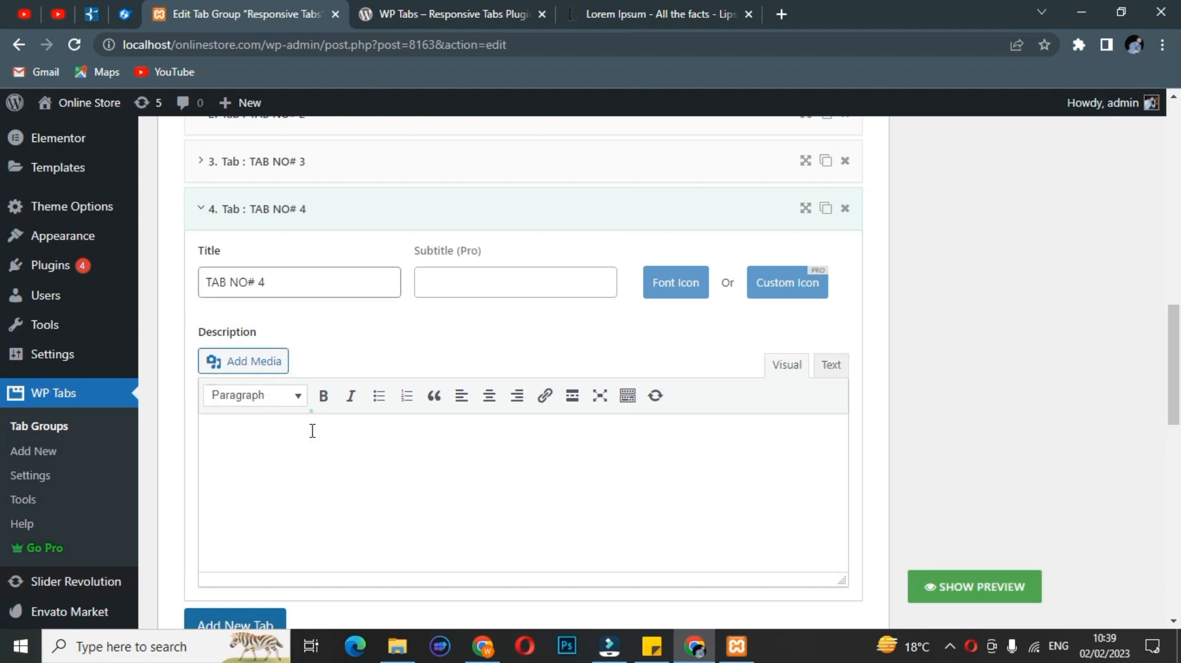
left_click(311, 430)
type("Lorem Ipsum is simply dummy text of the printing and typesetting industry. Lorem Ipsum has been the industry's standard dummy text ever since the 1500s, when an unknown printer took a galley of type and scrambled it to make a type specimen book. It has survived not only five centuries, but also the leap into electronic typesetting, remaining essentially unchanged. It was popularised in the 1960s with the release of Letraset sheets containing Lorem Ipsum passages, and more recently with desktop publishing software like Aldus PageMaker including versions of Lorem Ipsum.")
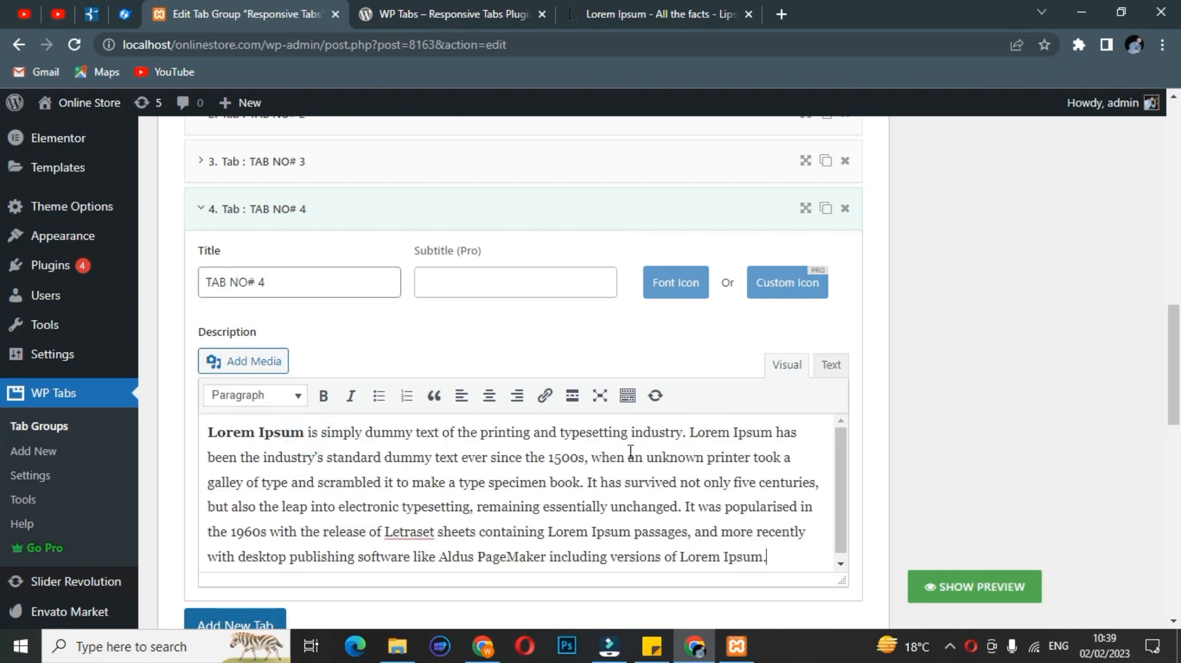
left_click(477, 212)
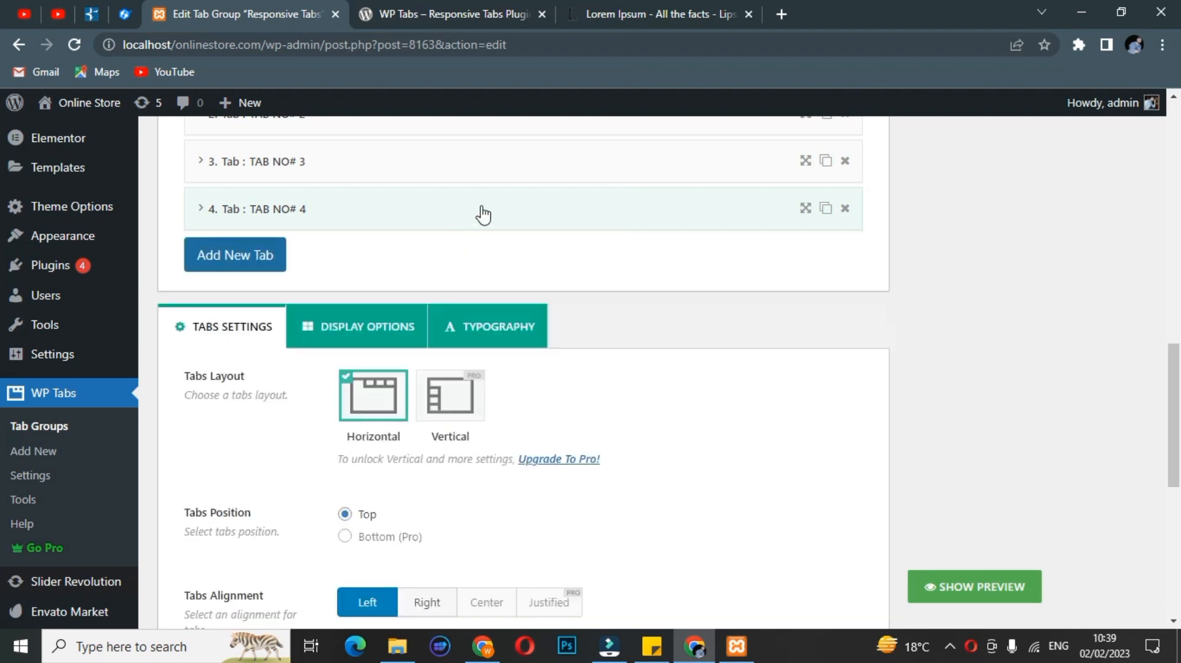
Add a fifth tab titled "TAB NO# 5" with the copied Lorem Ipsum paragraph as its description
left_click(235, 256)
left_click(361, 328)
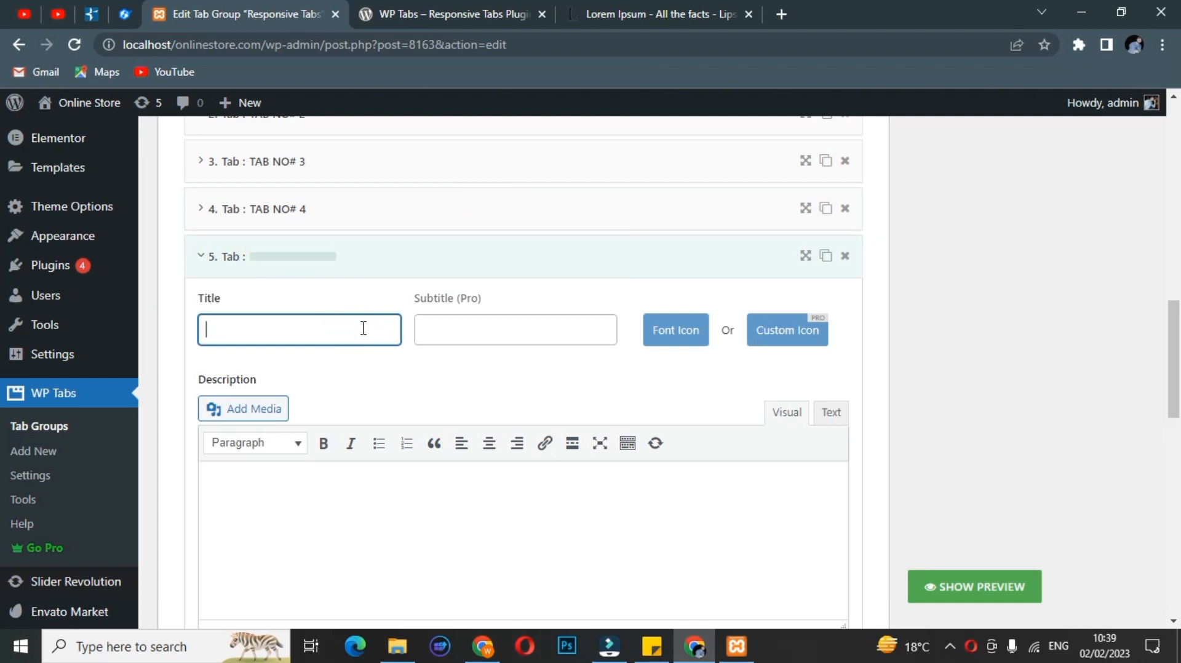
type("TA")
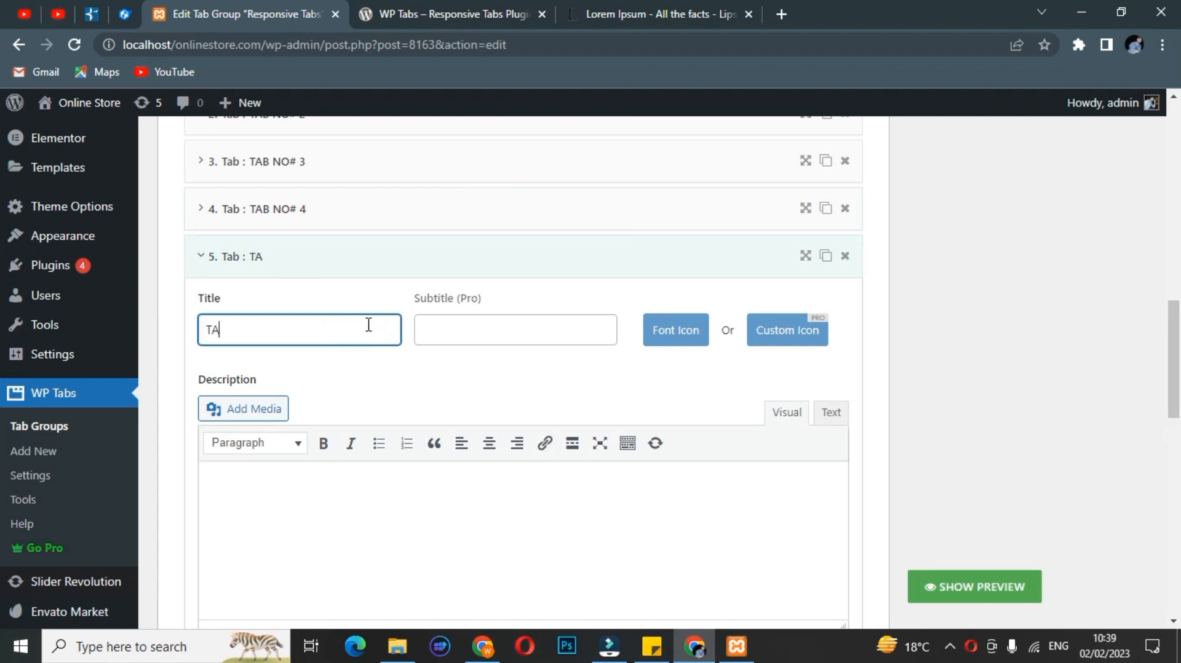
type("B NO# 5")
left_click(348, 514)
type("Lorem Ipsum is simply dummy text of the printing and typesetting industry. Lorem Ipsum has been the industry's standard dummy text ever since the 1500s, when an unknown printer took a galley of type and scrambled it to make a type specimen book. It has survived not only five centuries, but also the leap into electronic typesetting, remaining essentially unchanged. It was popularised in the 1960s with the release of Letraset sheets containing Lorem Ipsum passages, and more recently with desktop publishing software like Aldus PageMaker including versions of Lorem Ipsum.")
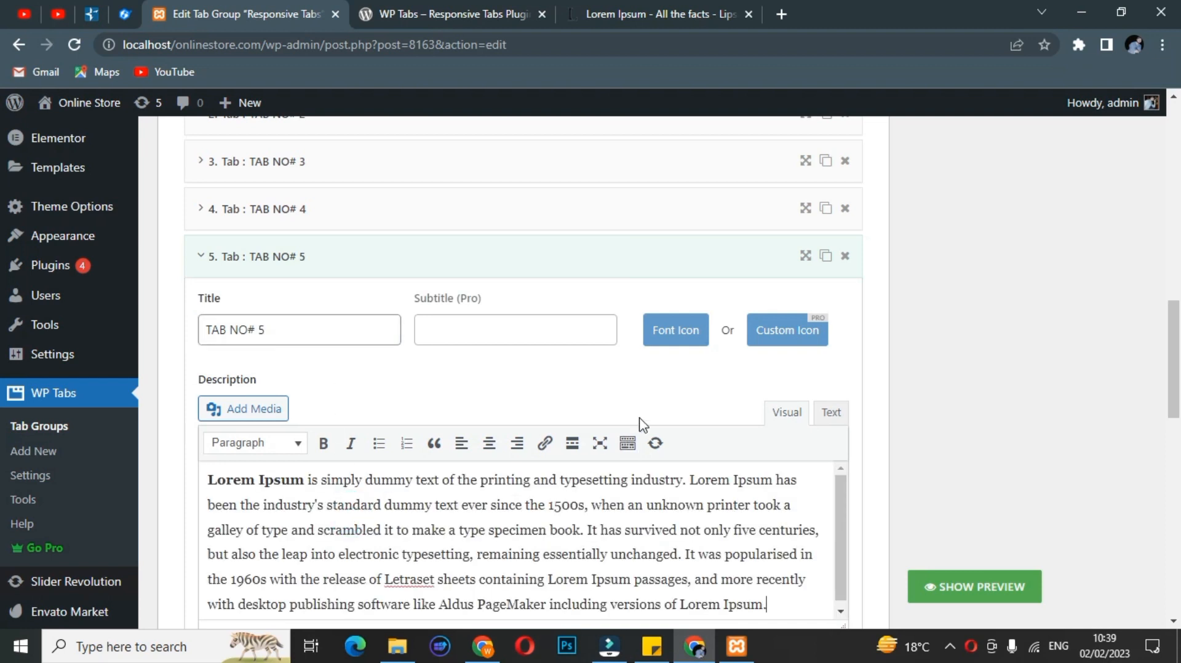
left_click(572, 258)
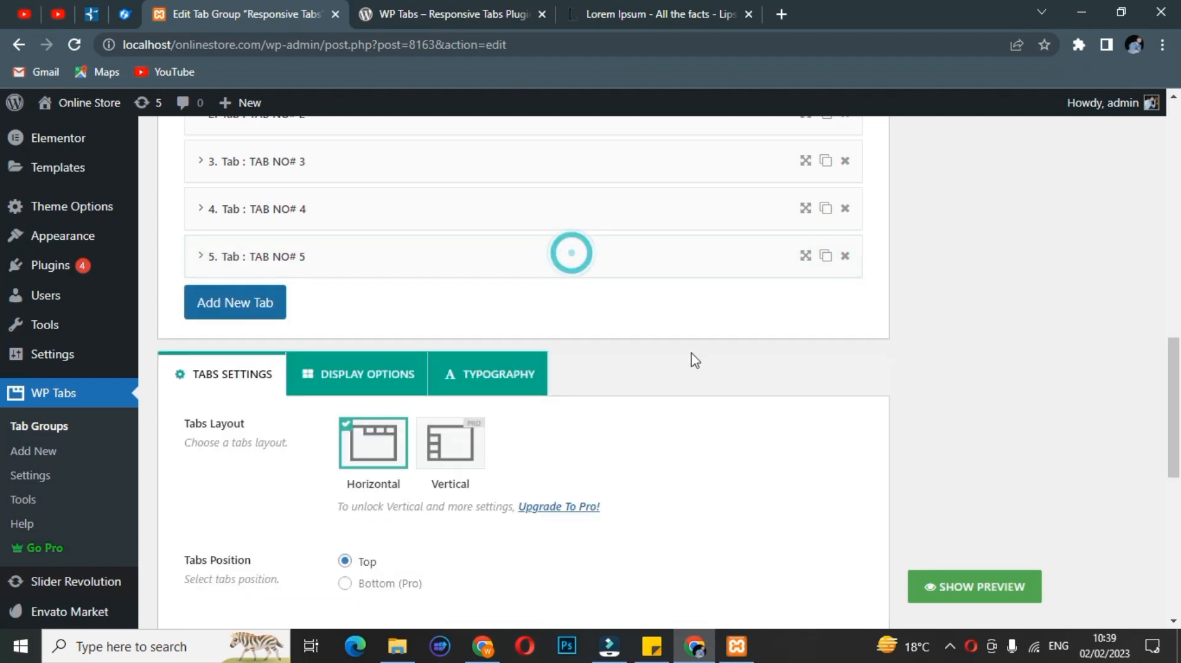
Update the published Responsive Tabs group to save its five tabs
scroll(1076, 401, "up", 3)
scroll(1078, 401, "up", 5)
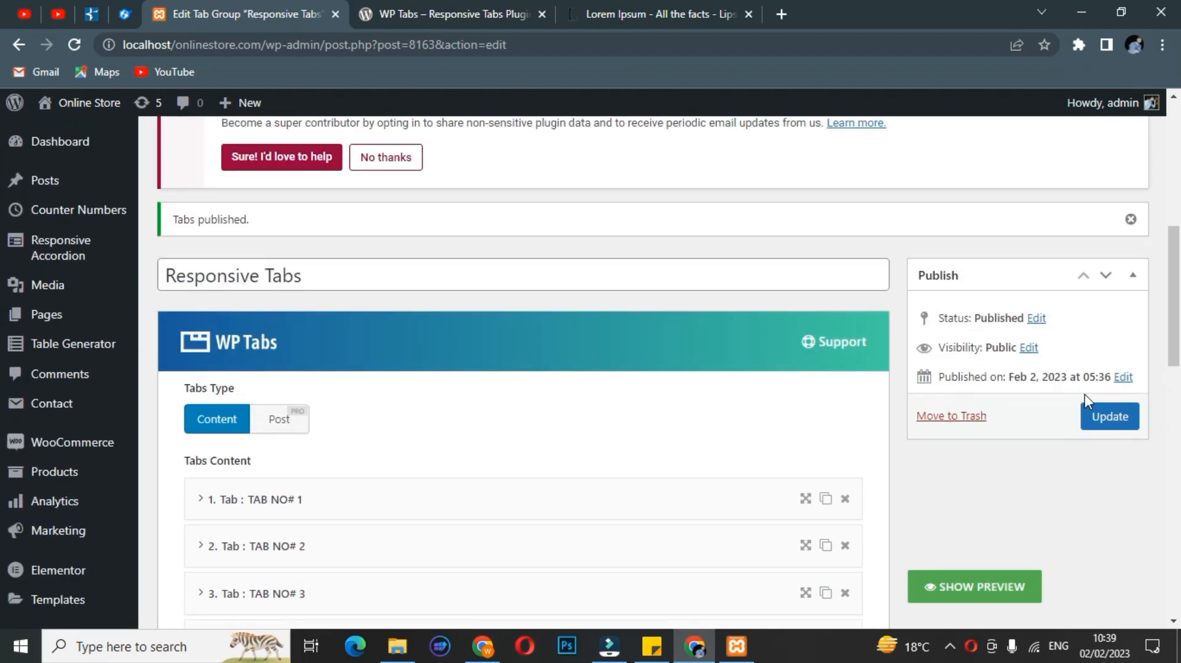
left_click(1101, 422)
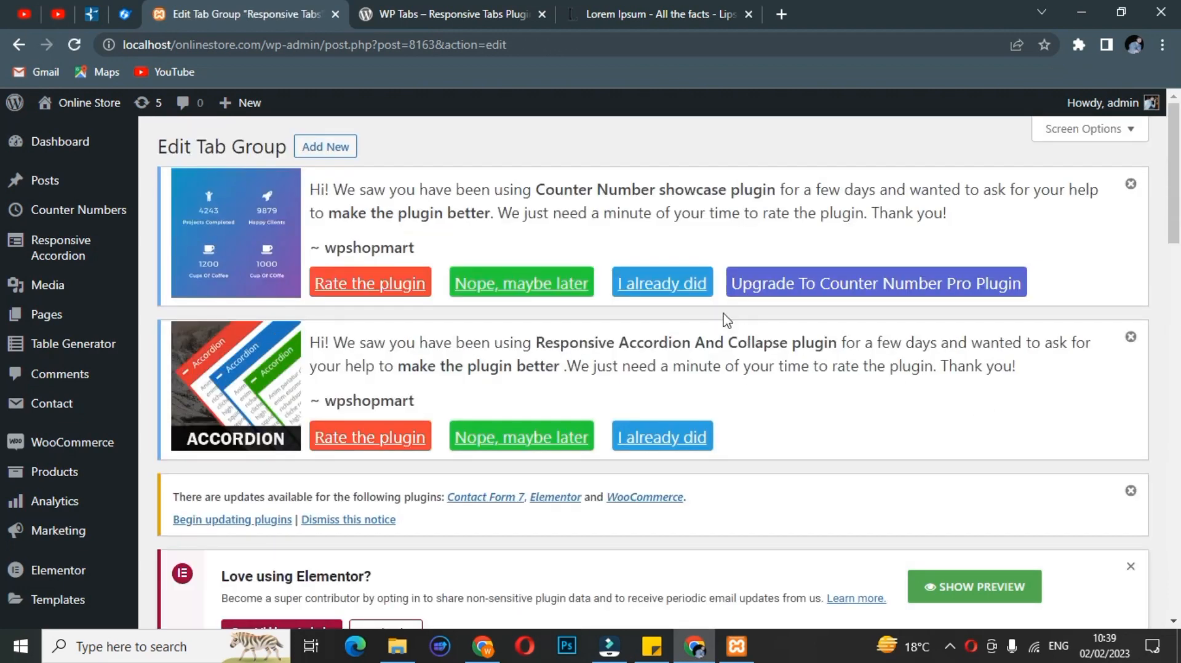
Copy the tab group's shortcode [wptabs id="8163"] from below its settings
scroll(720, 323, "down", 7)
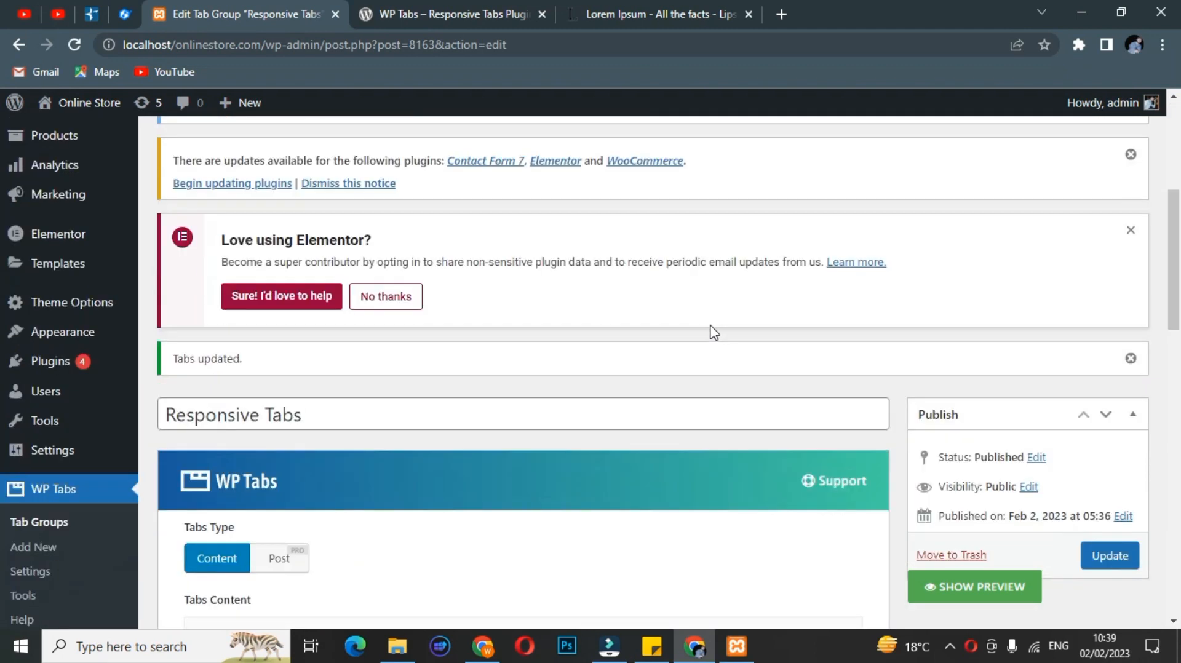
scroll(712, 327, "down", 2)
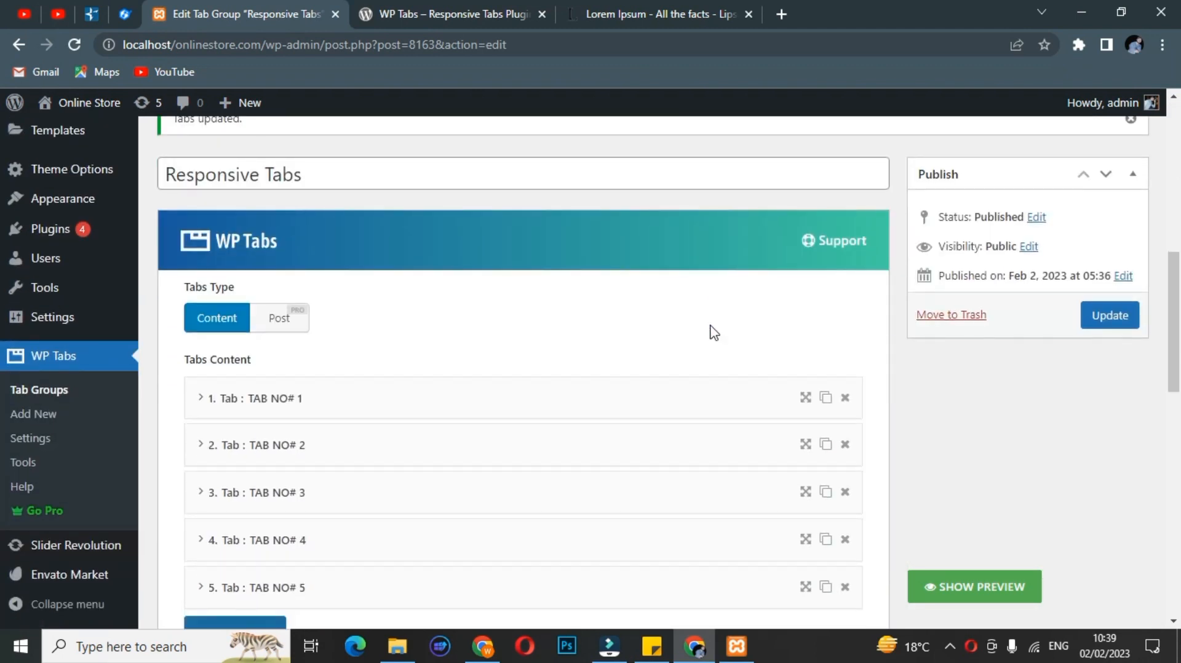
scroll(629, 343, "down", 7)
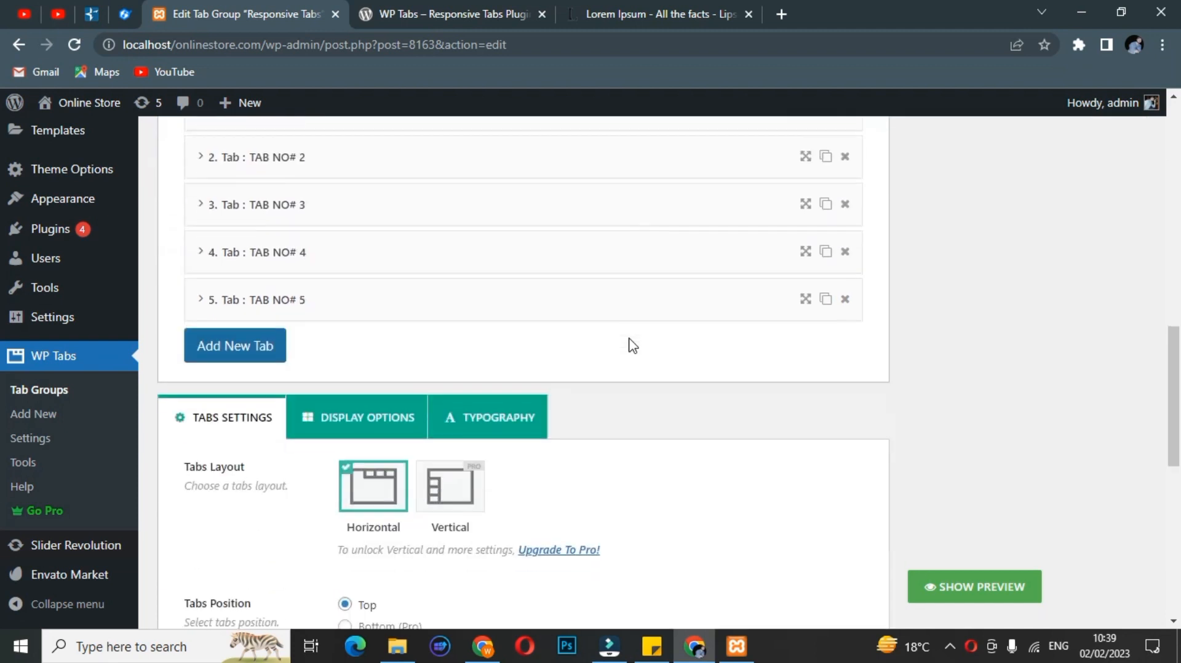
scroll(630, 345, "down", 6)
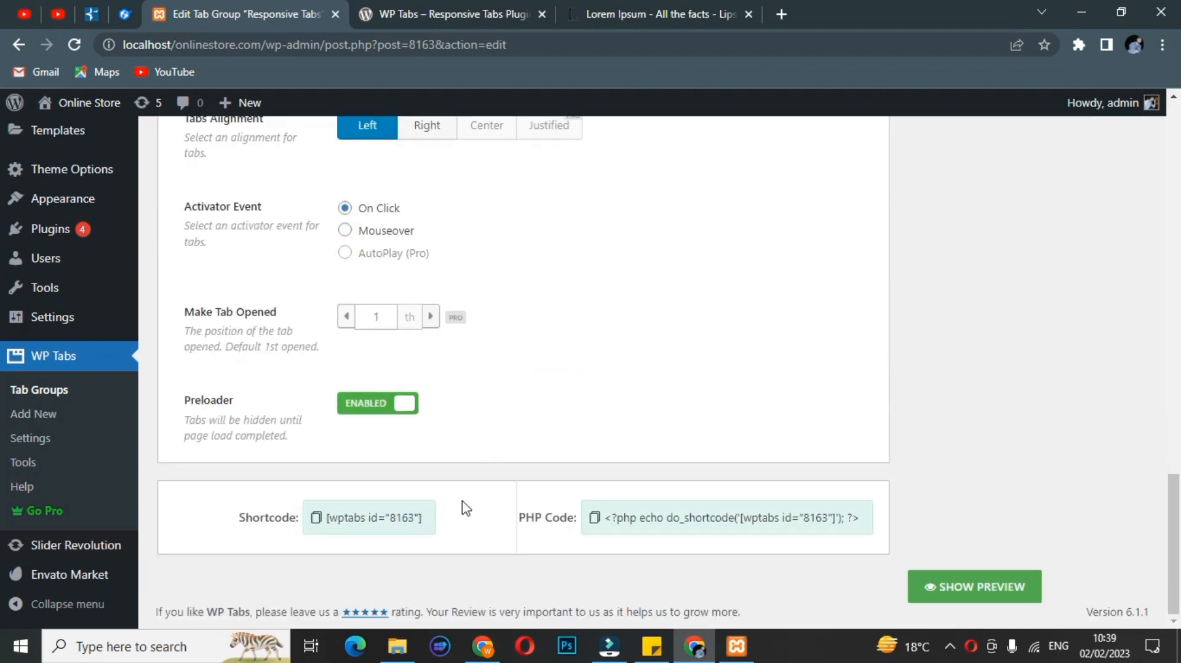
left_click(424, 528)
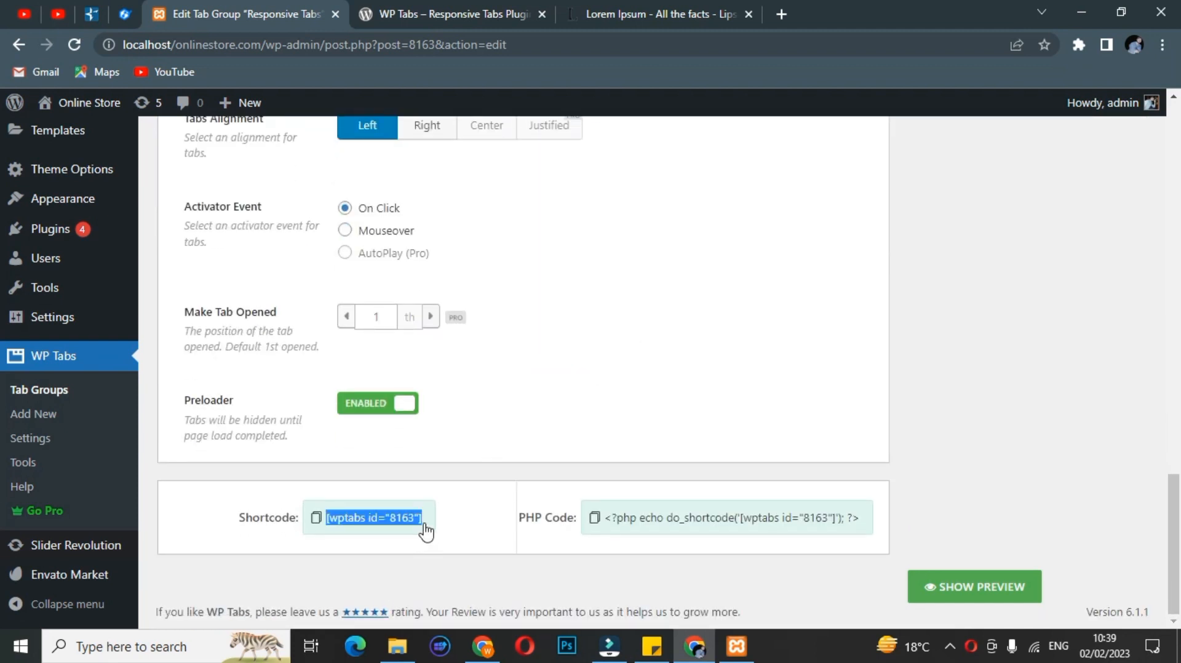
left_click_drag(423, 522, 401, 521)
right_click(402, 521)
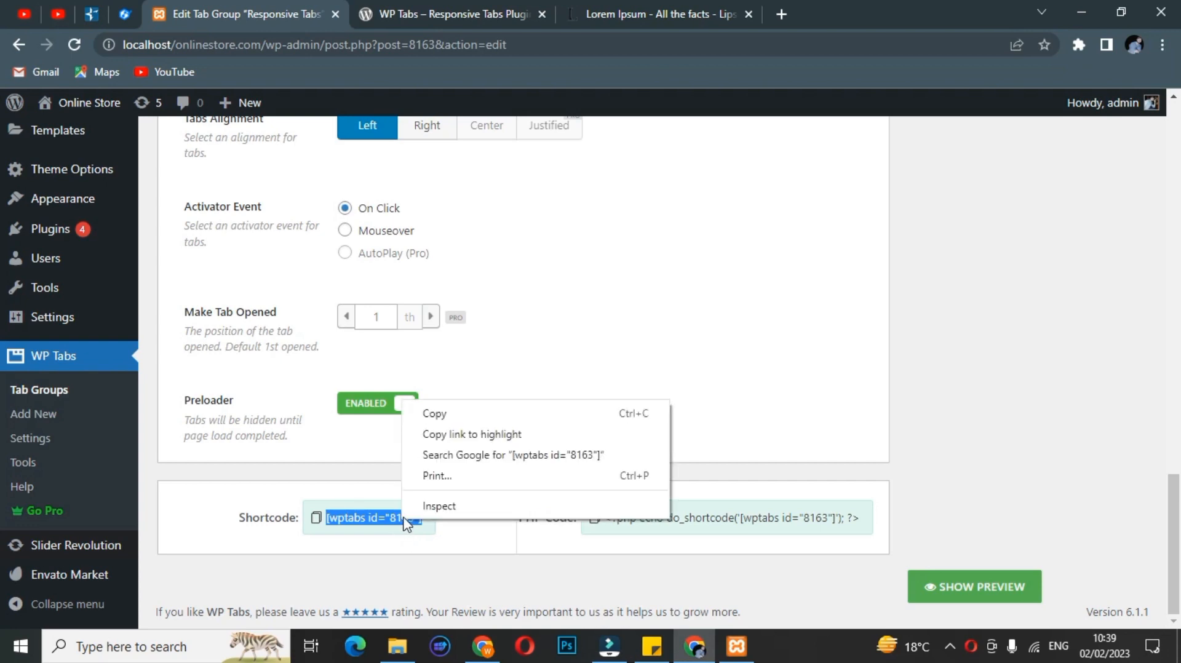
left_click(437, 415)
Open the editor for a new WordPress page in a separate browser tab
scroll(500, 443, "up", 5)
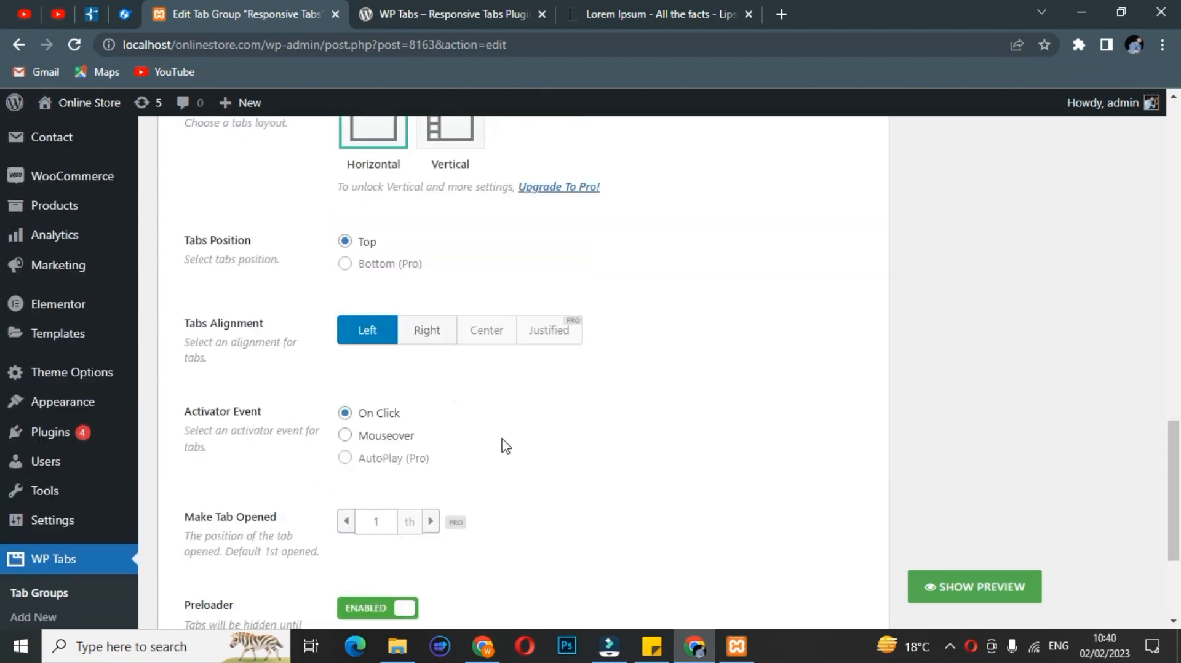
scroll(506, 446, "up", 8)
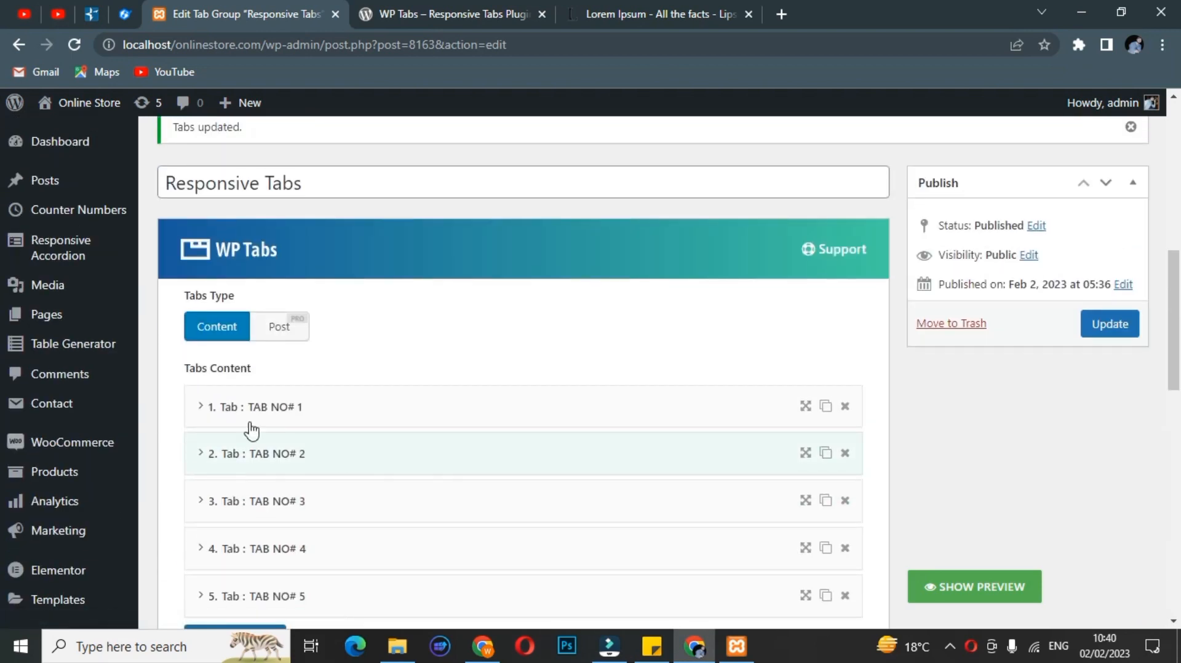
mouse_move(60, 319)
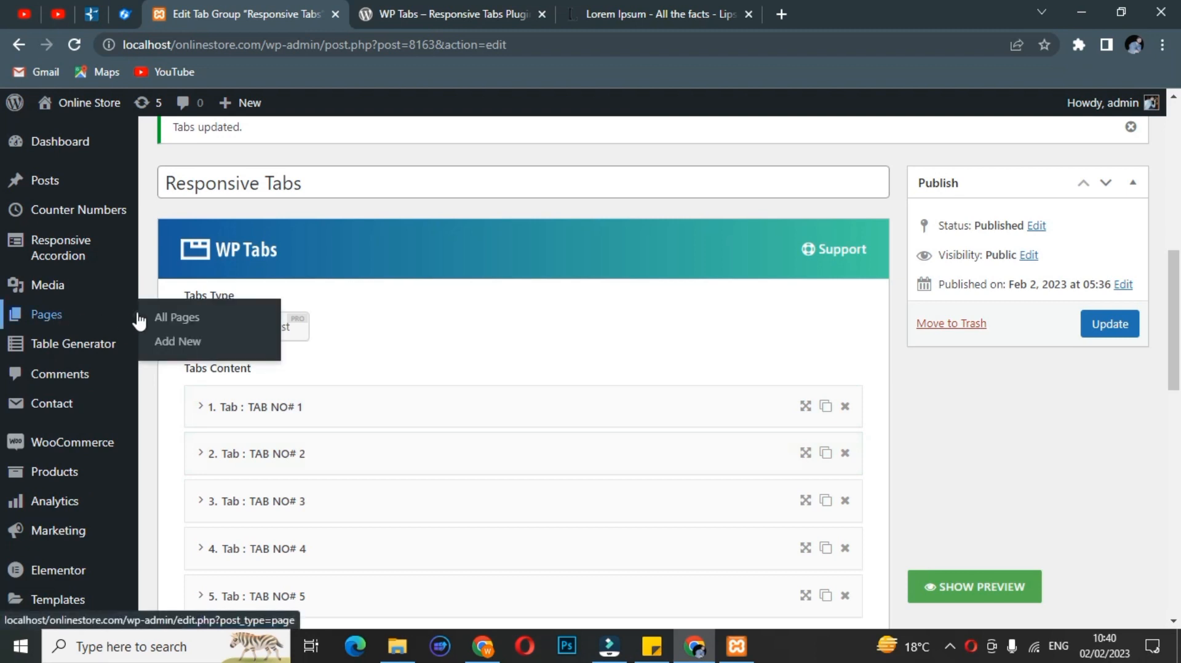
right_click(176, 346)
left_click(234, 359)
left_click(446, 13)
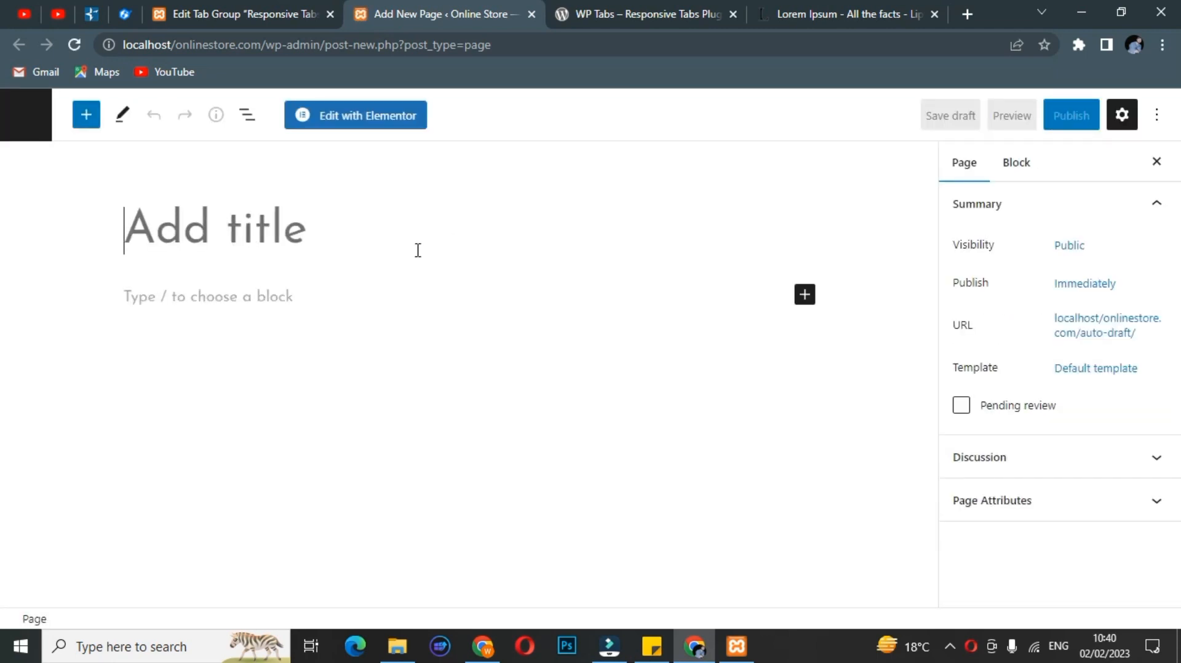
Title the new page "RESPONSIVE TABS" and publish it
type("RESP")
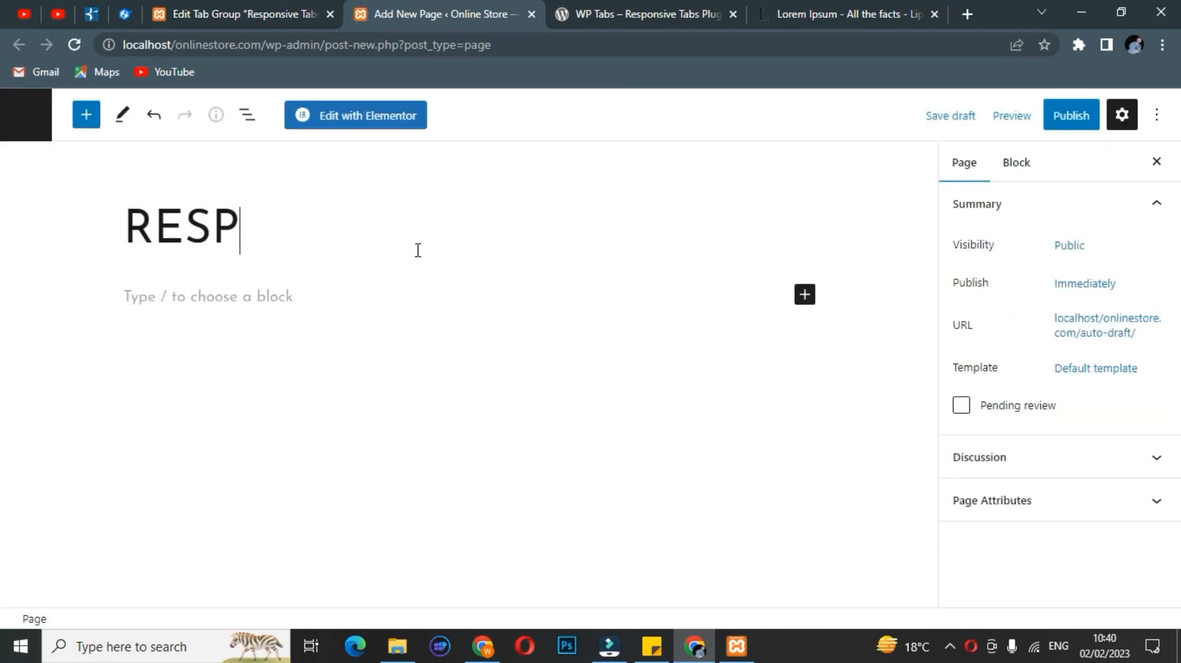
type("ONSIV")
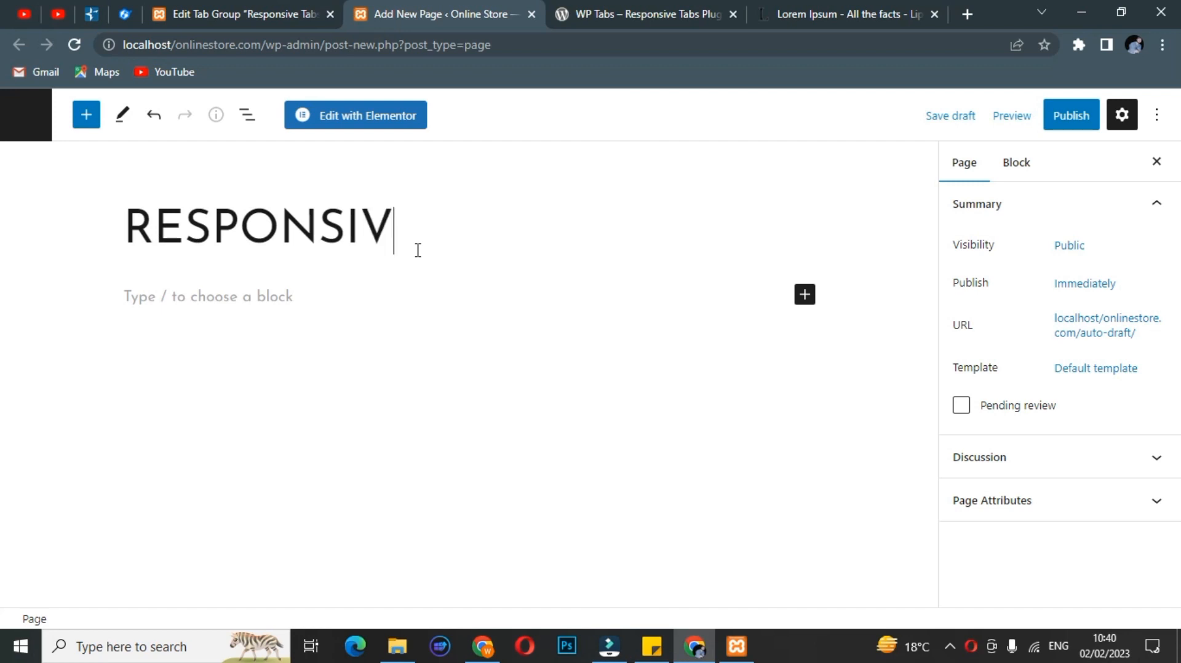
type("E TAB")
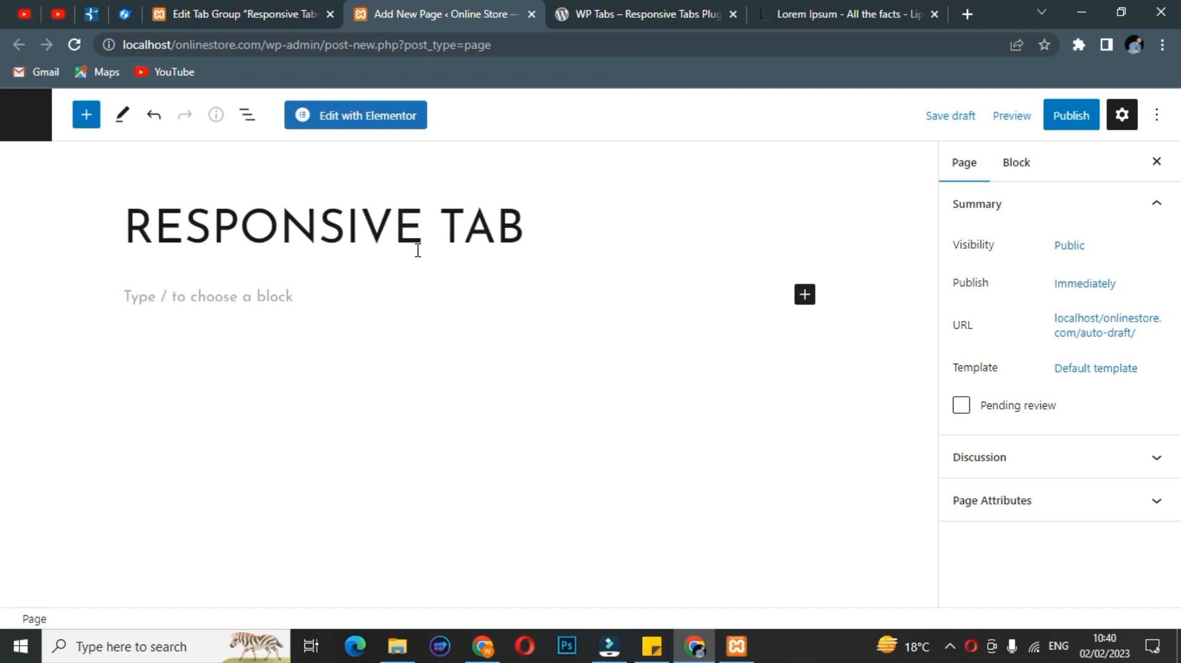
type("S")
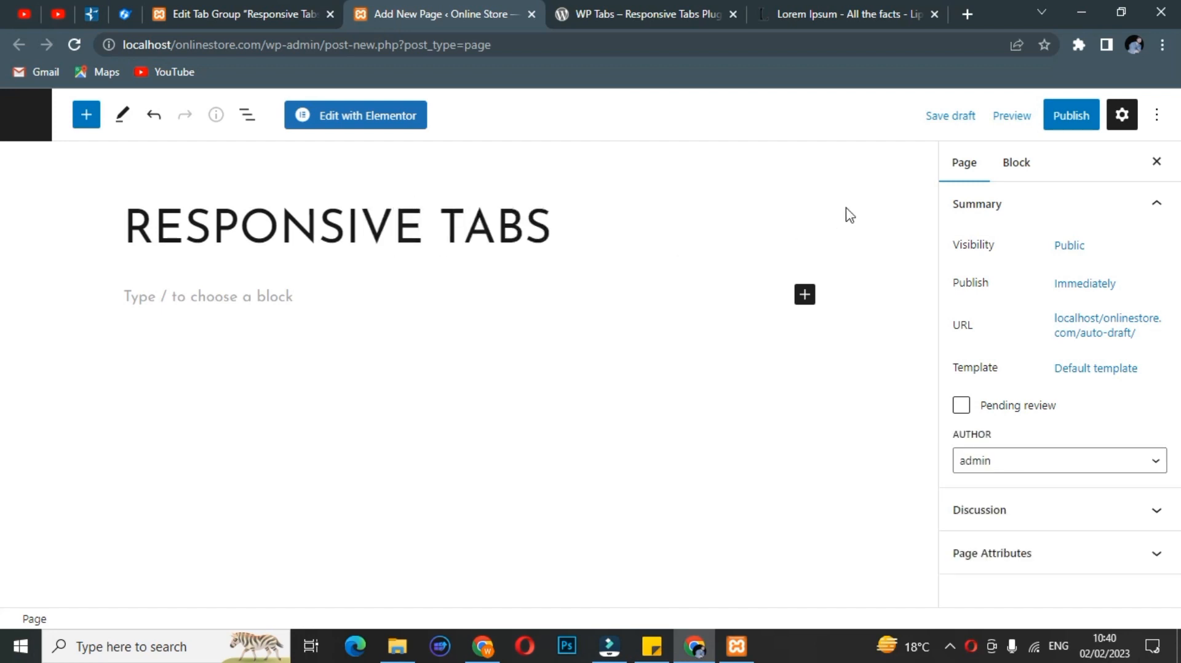
left_click(1060, 125)
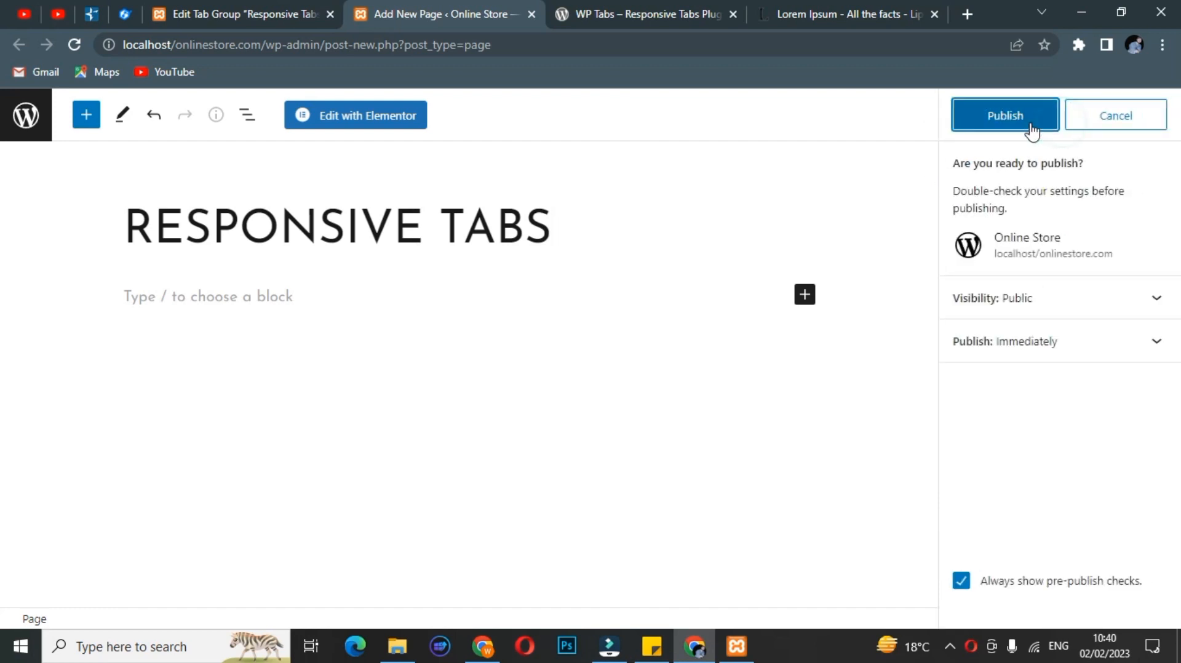
left_click(1026, 126)
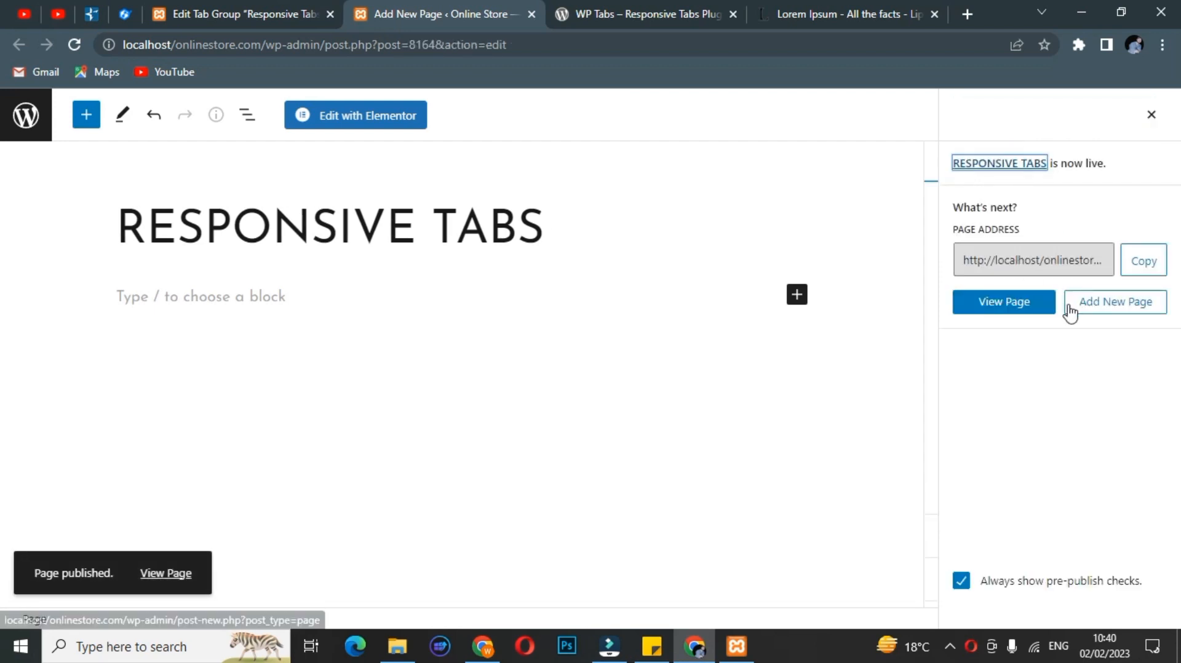
left_click(1151, 115)
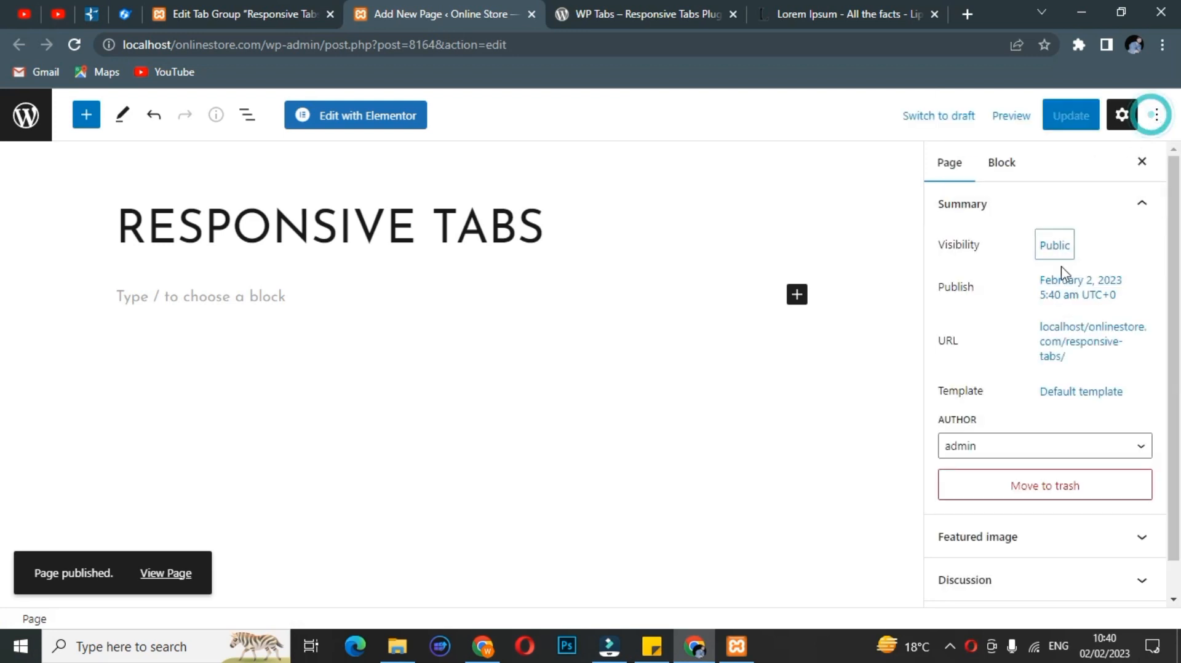
Set the page's template to Elementor Full Width and update the page
left_click(1067, 393)
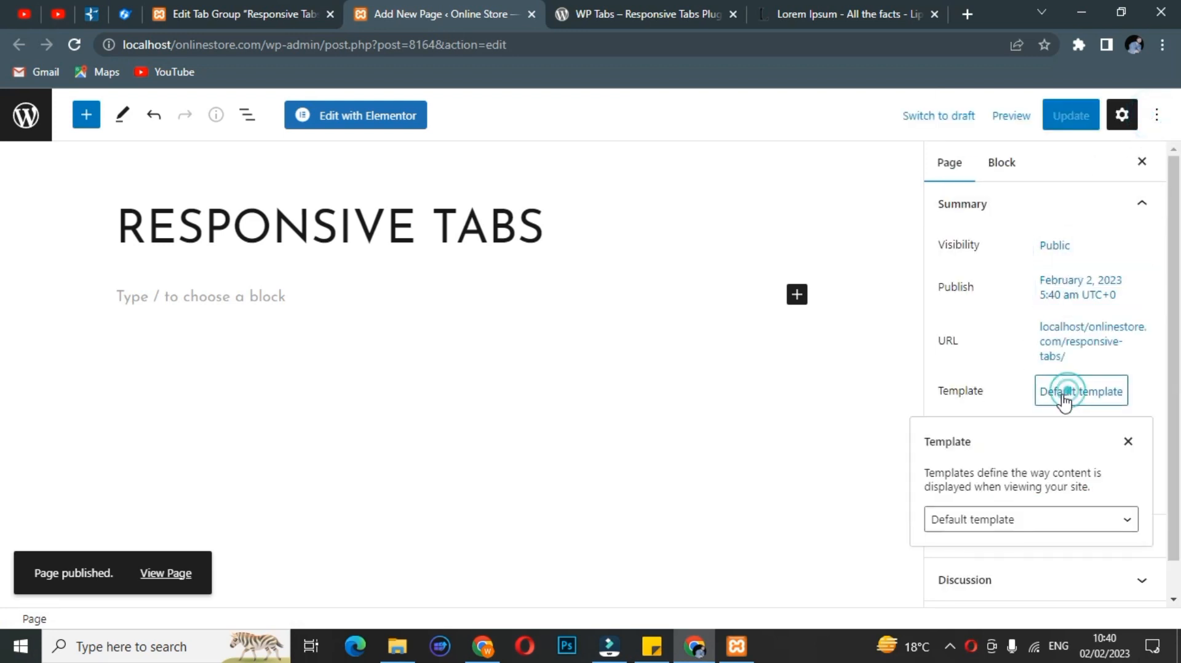
left_click(1021, 520)
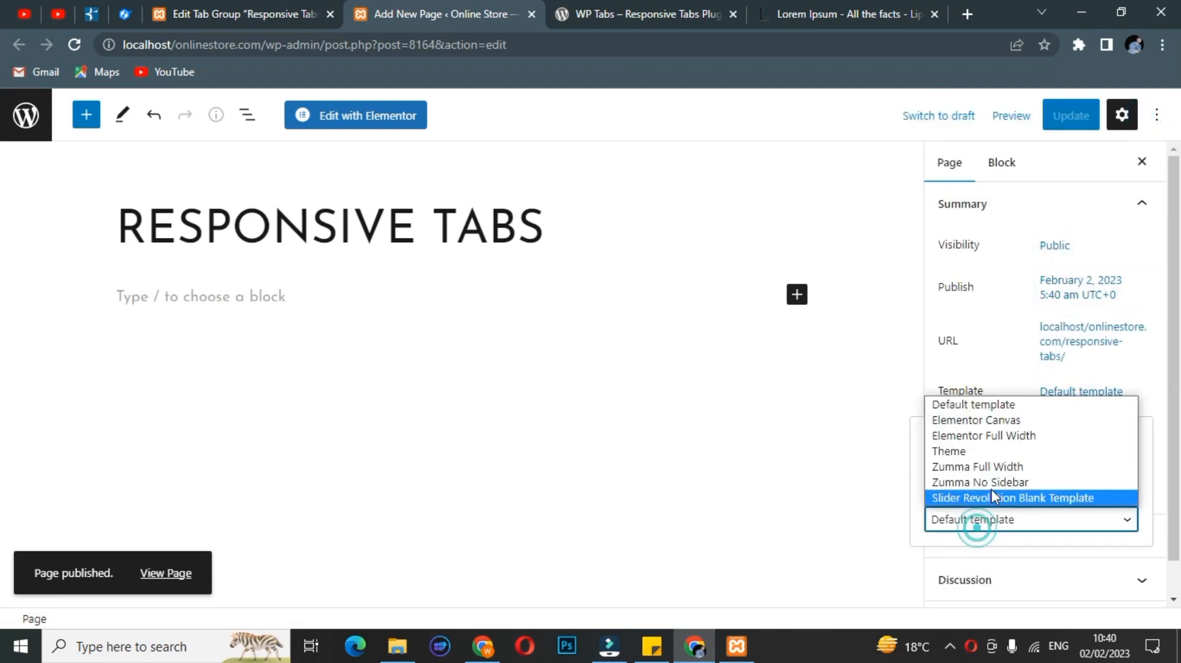
left_click(1010, 436)
left_click(1070, 116)
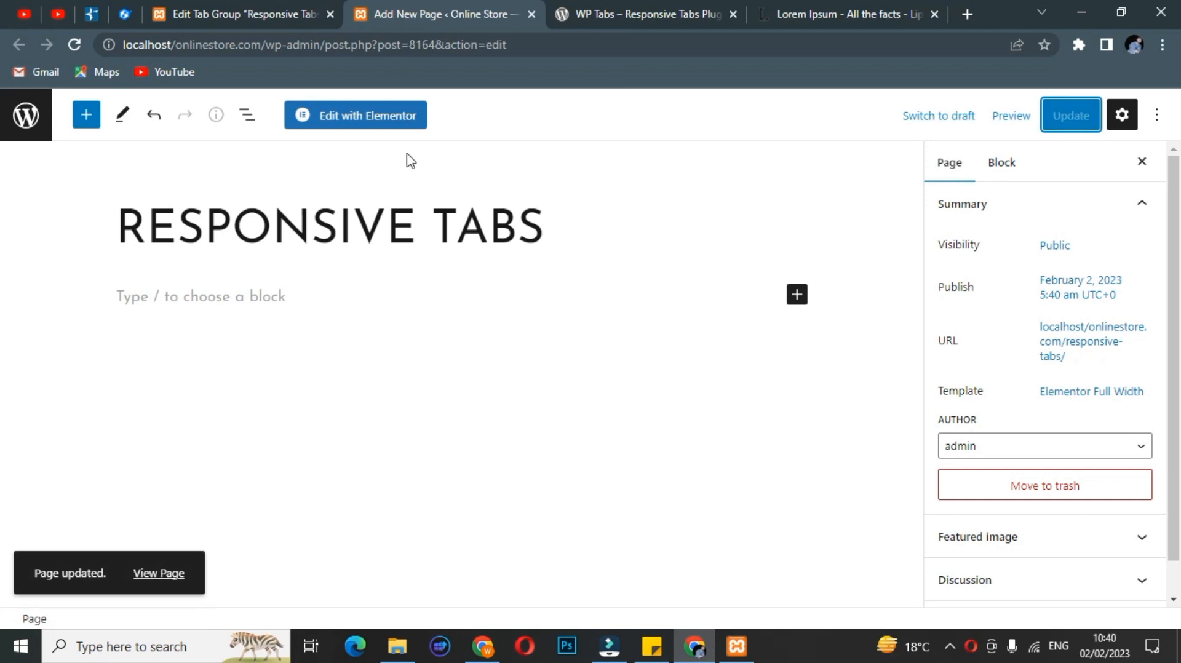
View the published RESPONSIVE TABS page in a new browser tab
right_click(159, 573)
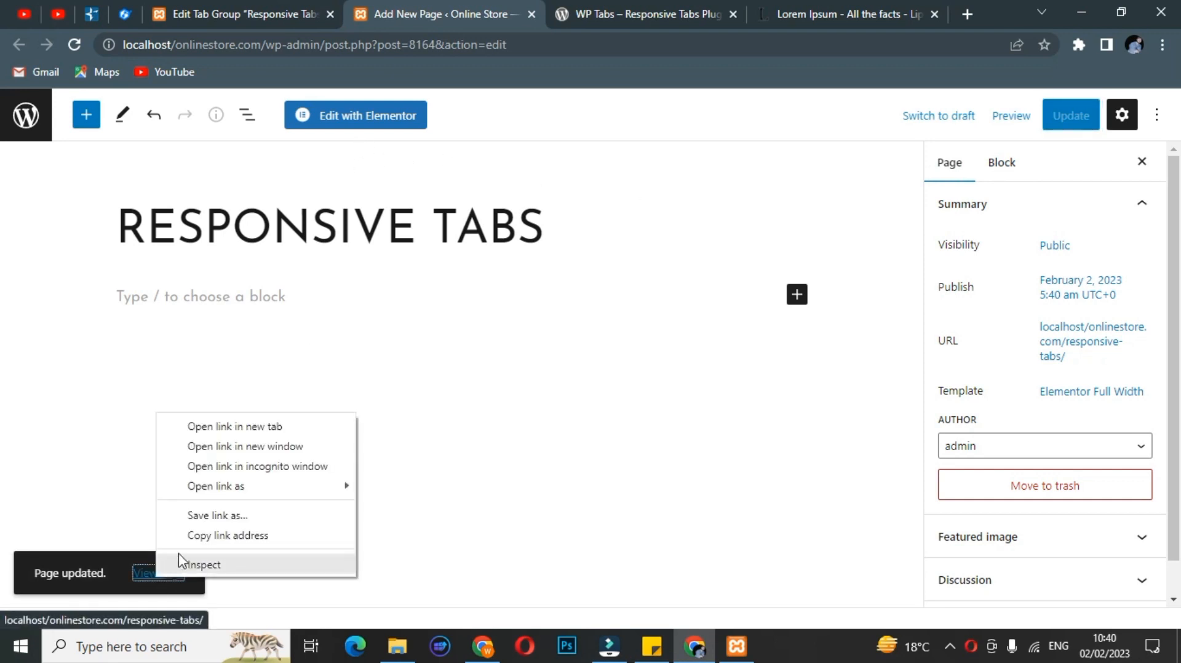
left_click(221, 428)
left_click(486, 6)
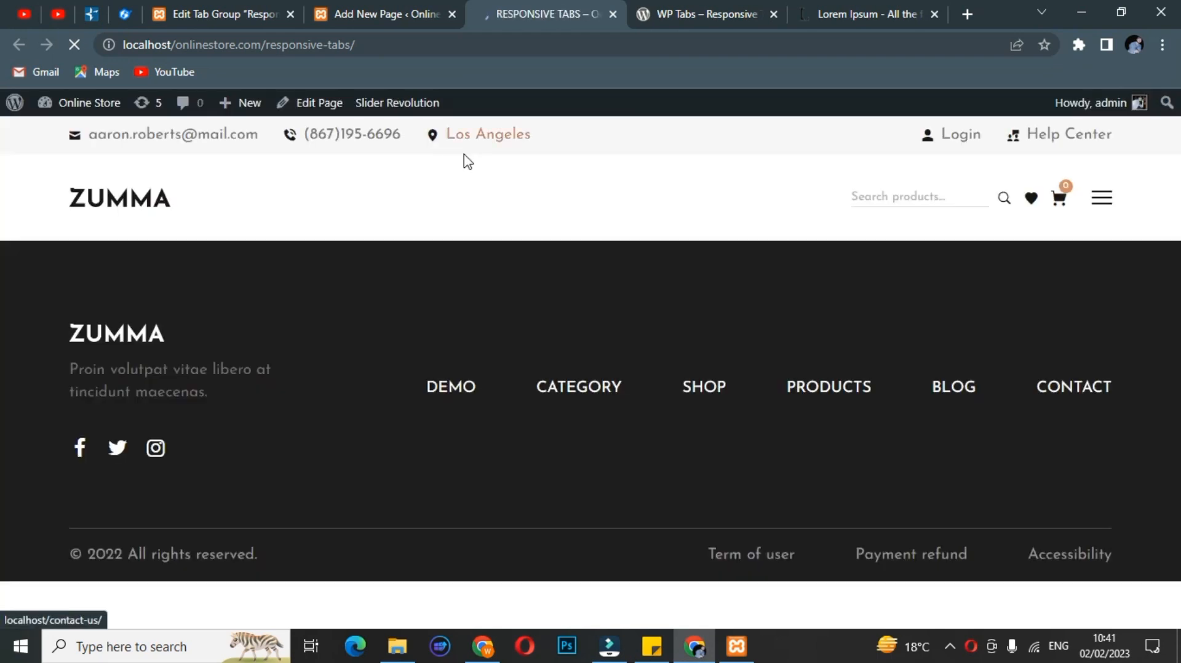
Edit the RESPONSIVE TABS page with Elementor and place a Shortcode widget in its empty content area
left_click(416, 14)
left_click(402, 125)
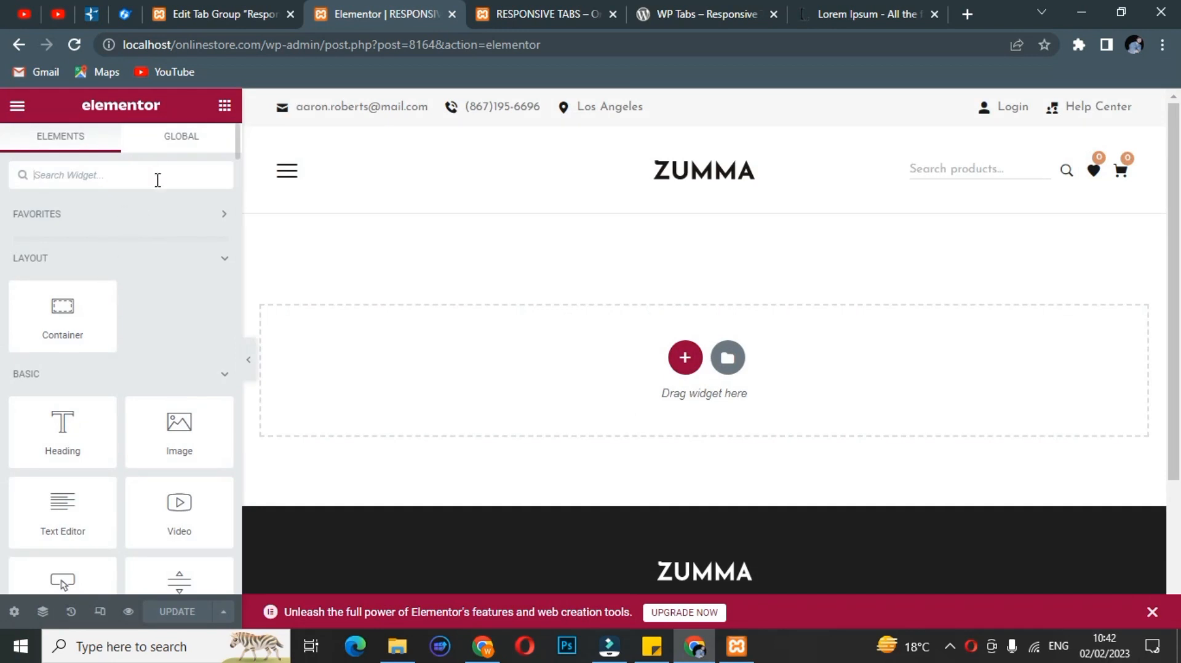
left_click(158, 178)
type("SHORT")
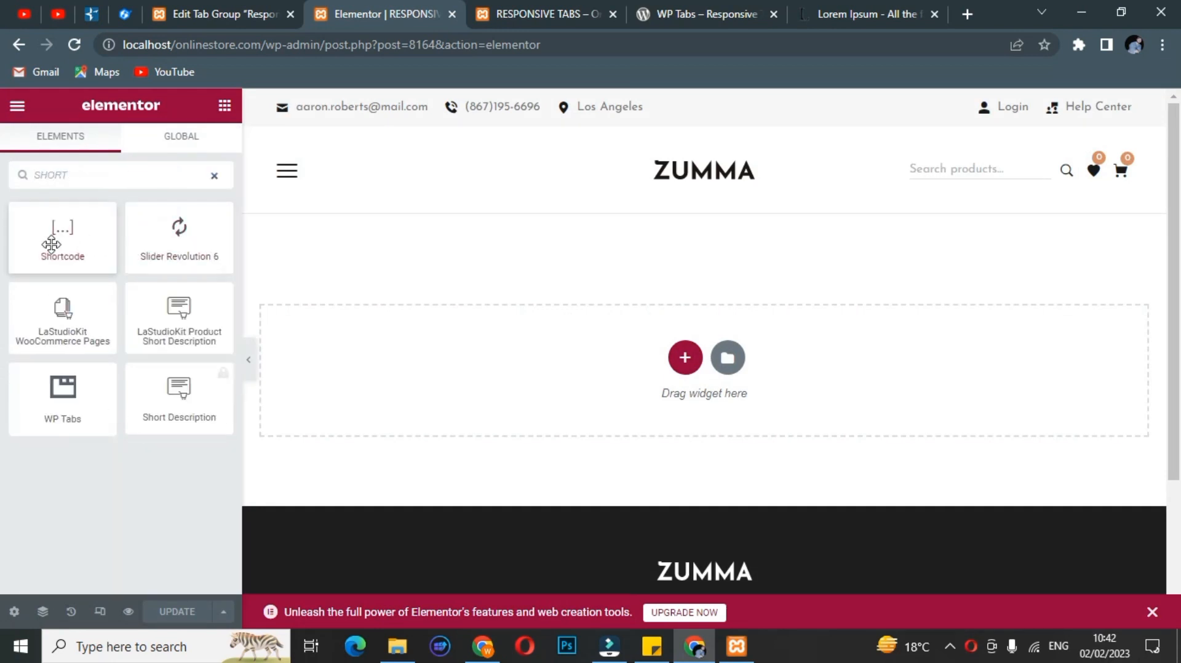
left_click_drag(58, 232, 540, 355)
Enter [wptabs id="8163"] as the Shortcode widget's content and update the page
left_click(131, 324)
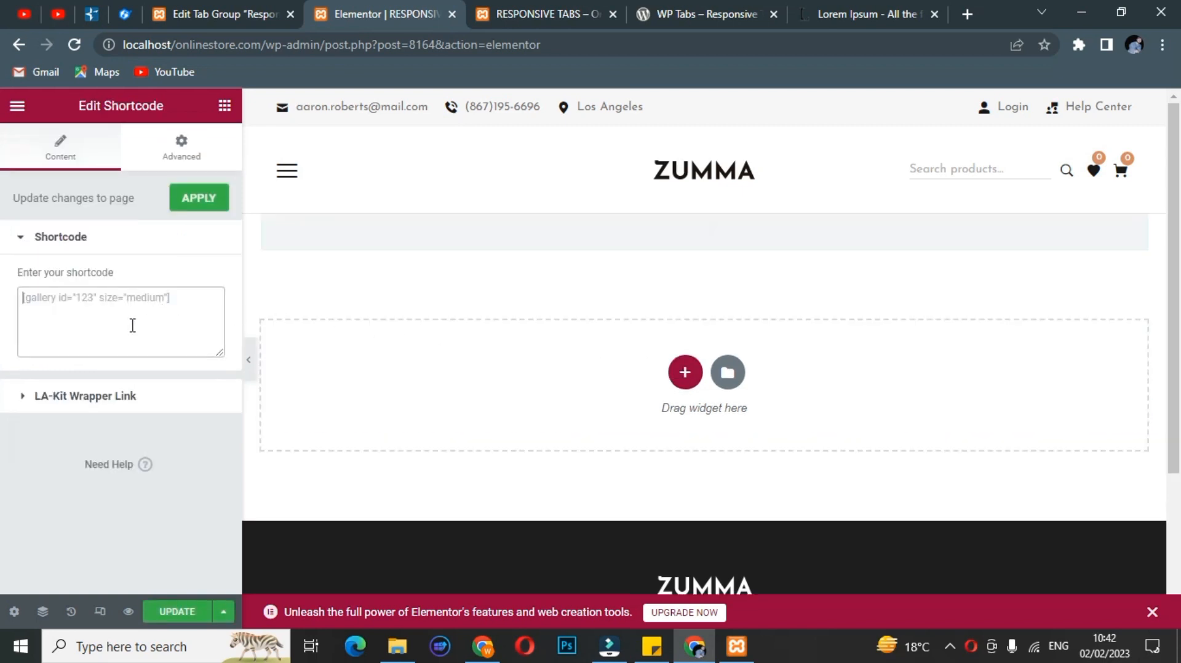
type("[wptabs id=\"8163\"]")
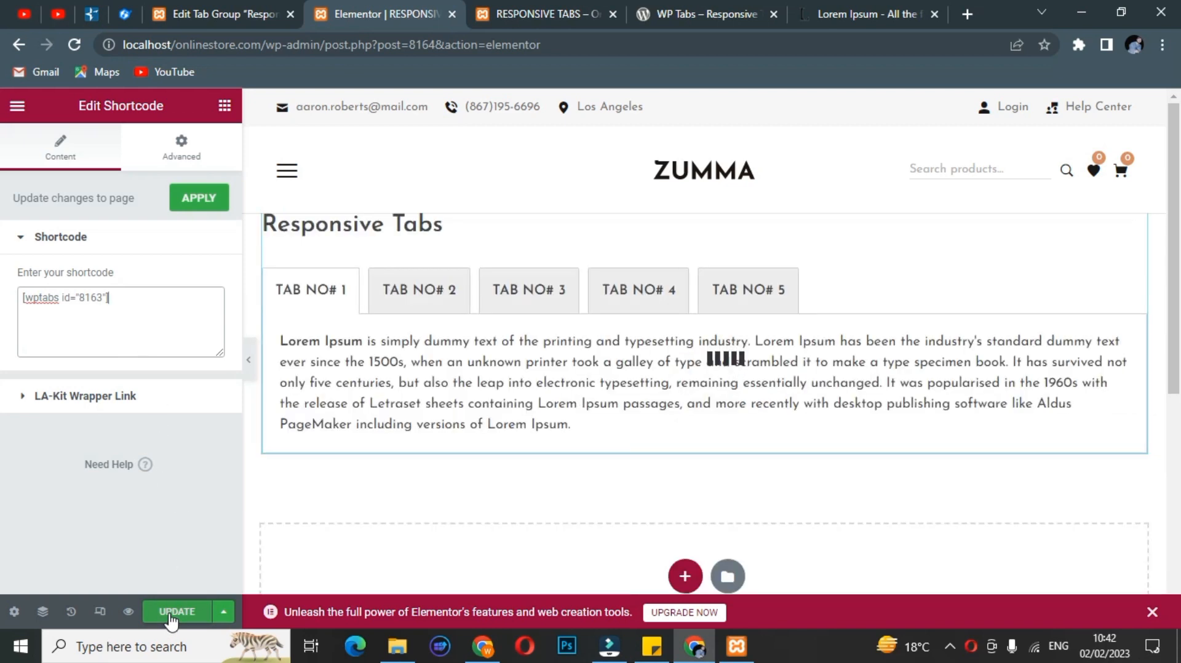
left_click(171, 615)
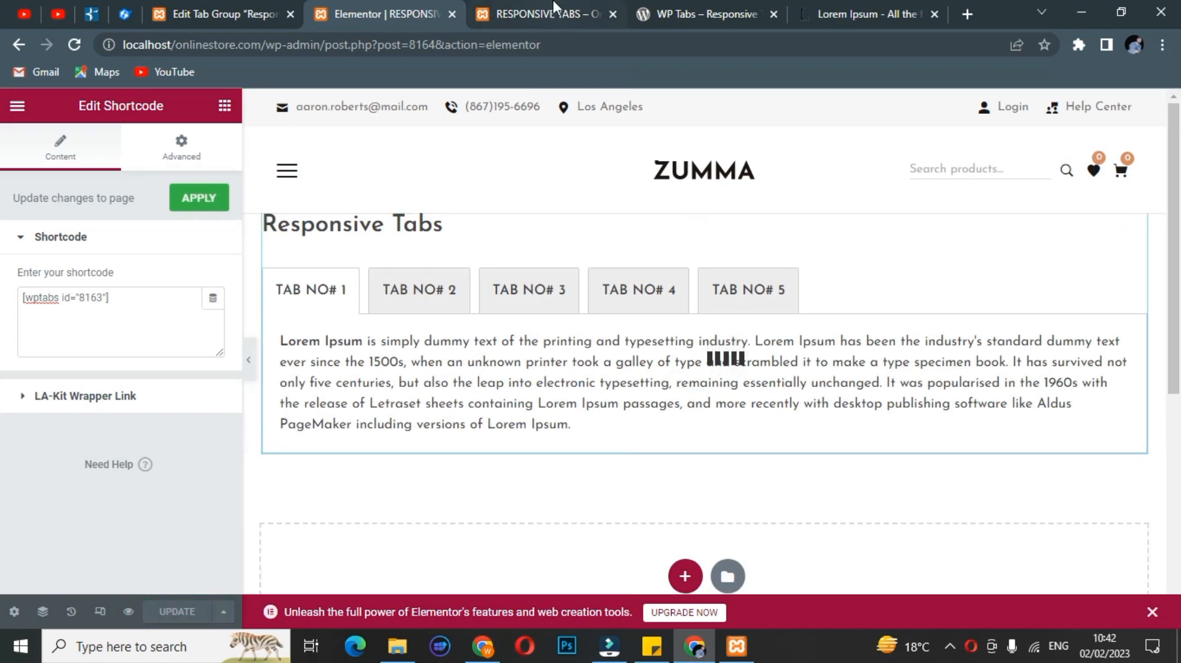
Reload the live RESPONSIVE TABS page and check the content of each of its five tabs
left_click(545, 14)
left_click(74, 44)
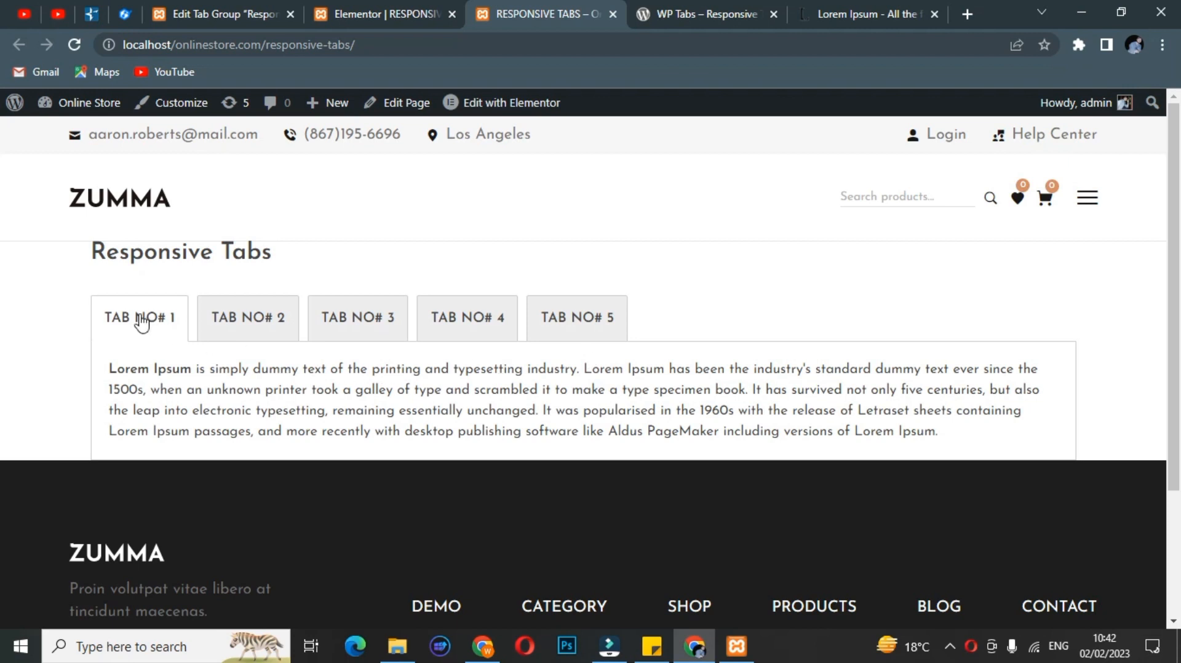
left_click(261, 319)
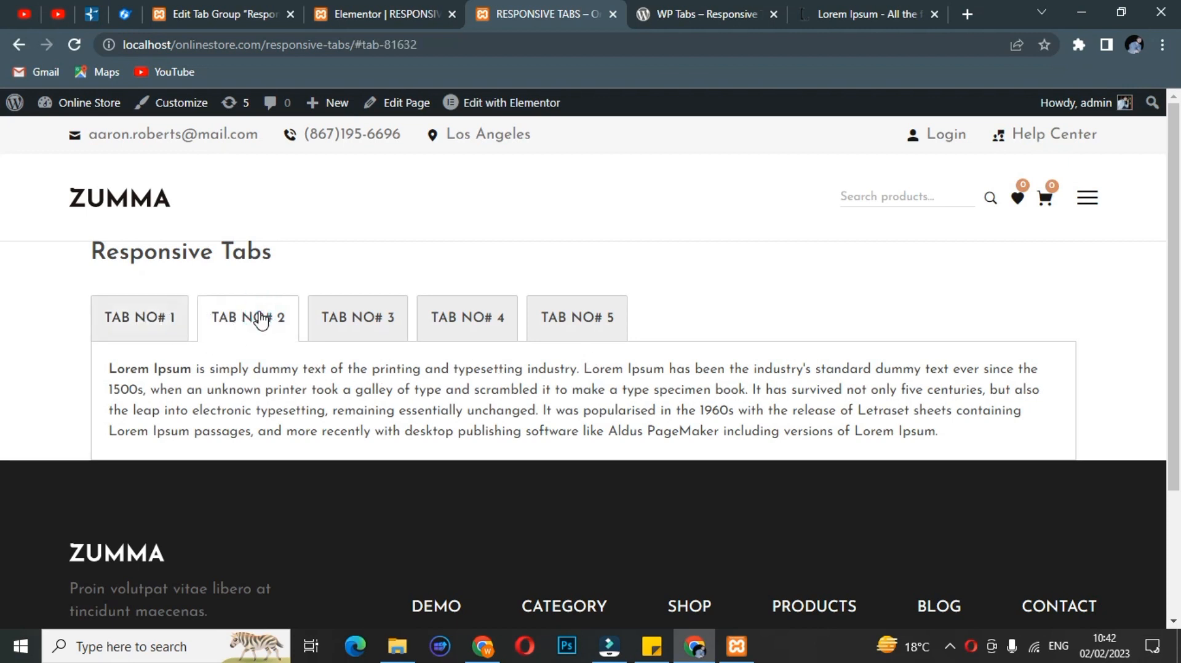
left_click(338, 325)
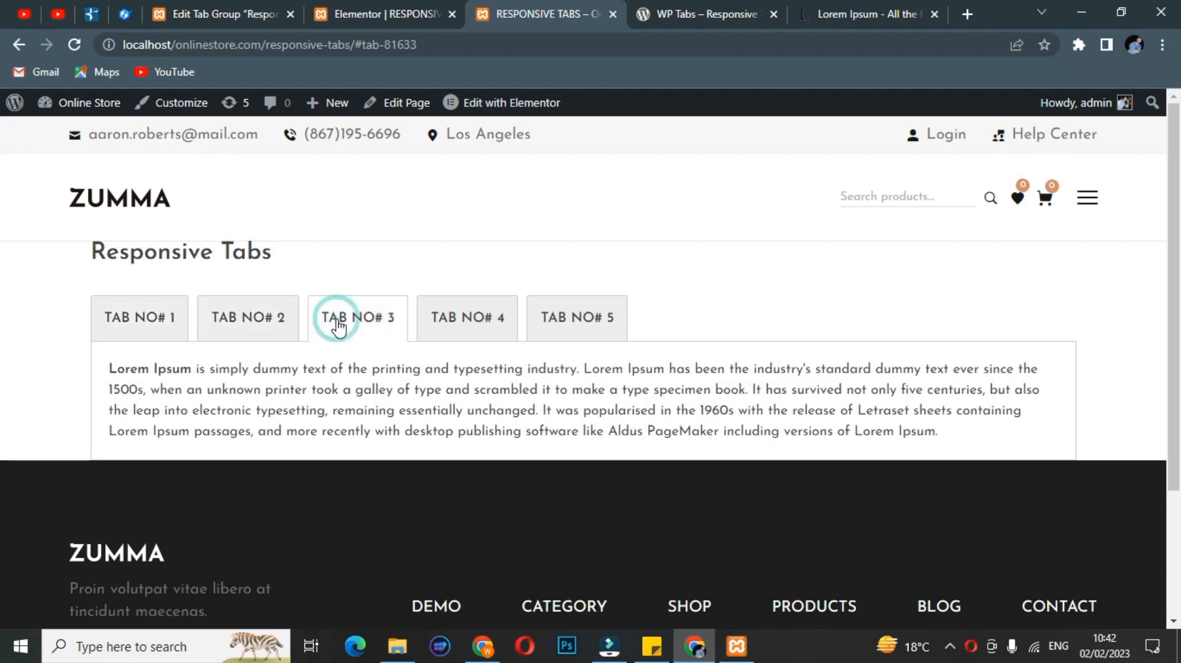
left_click(468, 332)
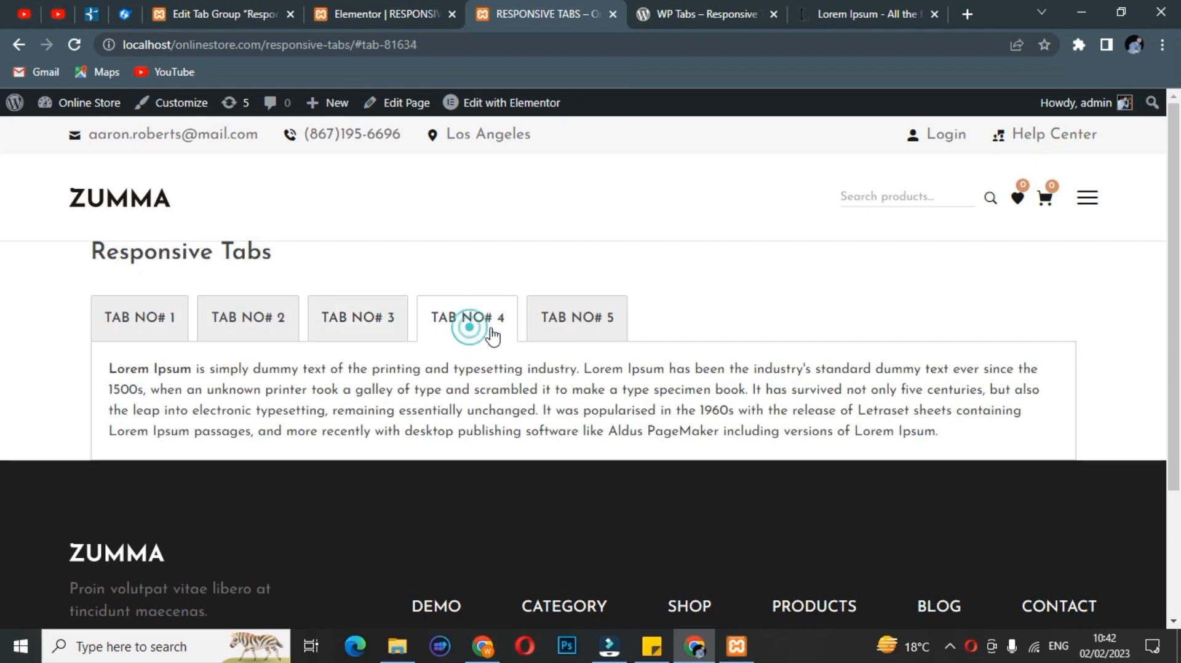
left_click(544, 337)
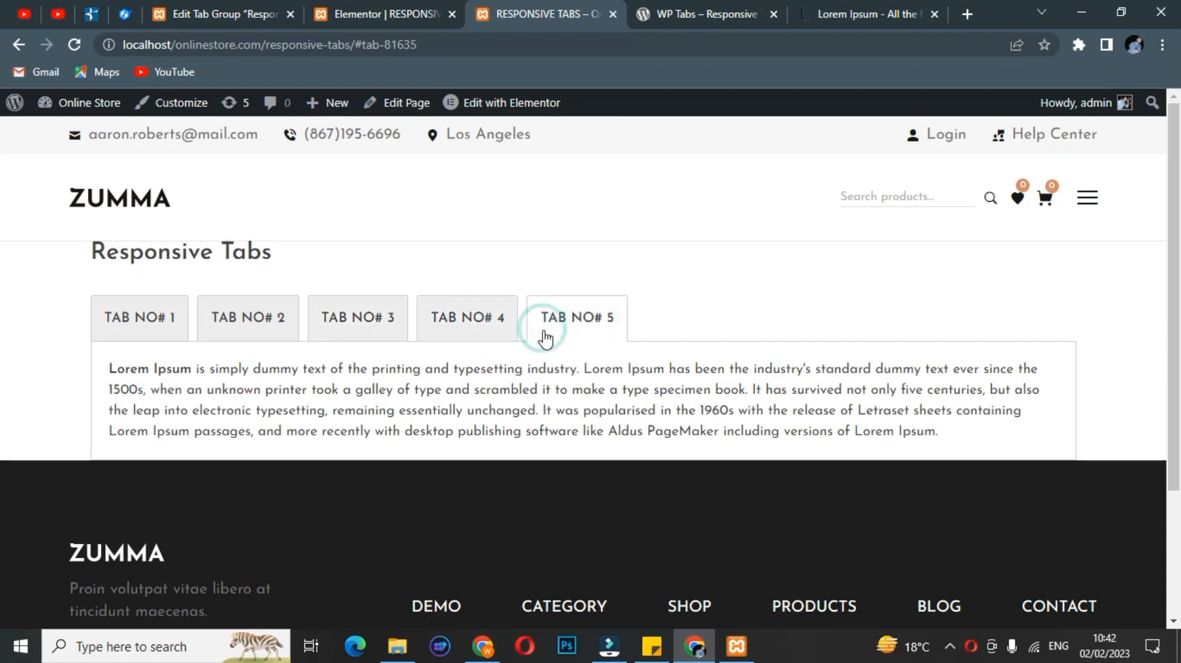
left_click(150, 326)
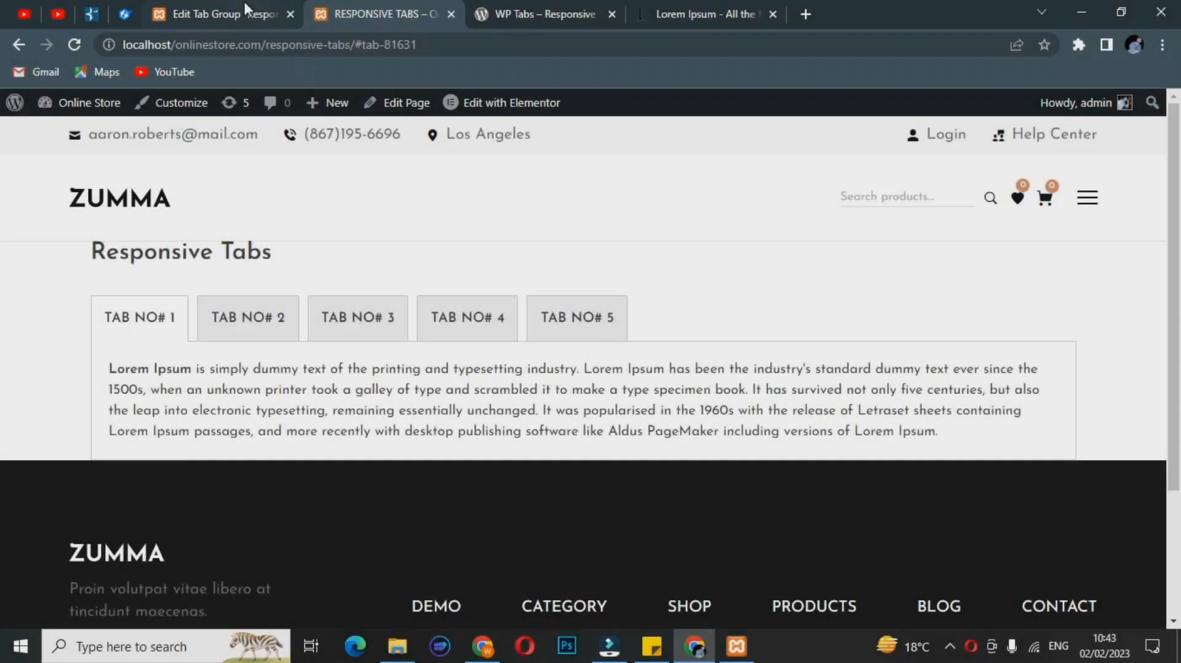
Return to the Responsive Tabs group settings, set Tabs Alignment to Right and show the group's preview
left_click(245, 1)
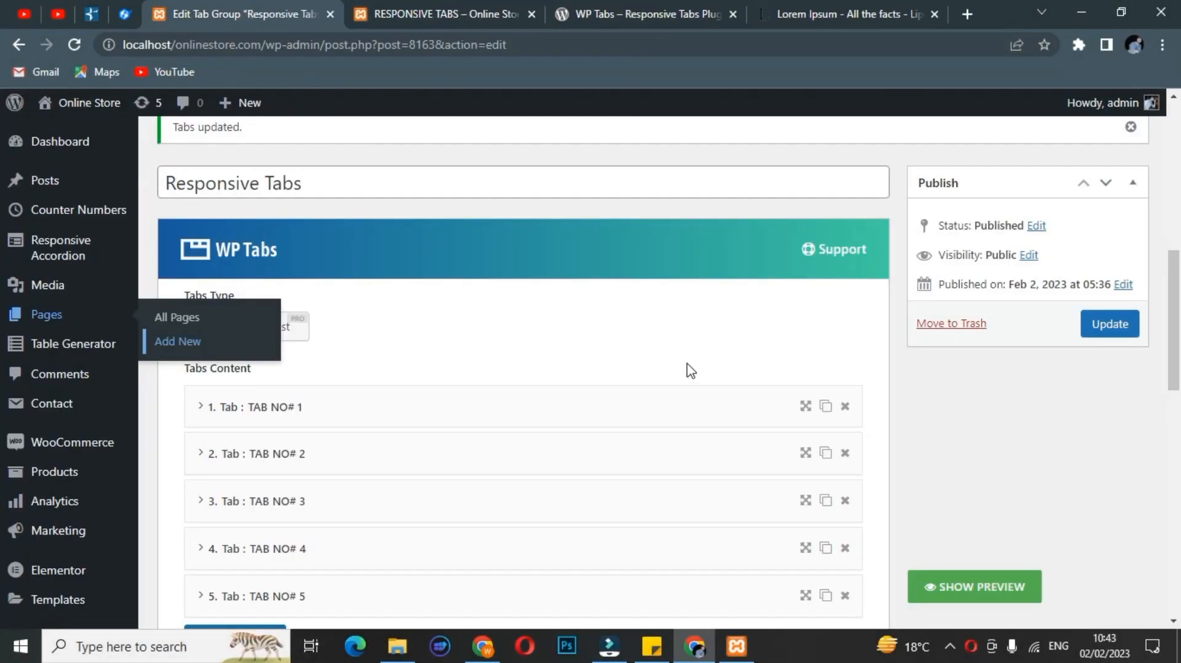
scroll(689, 342, "down", 7)
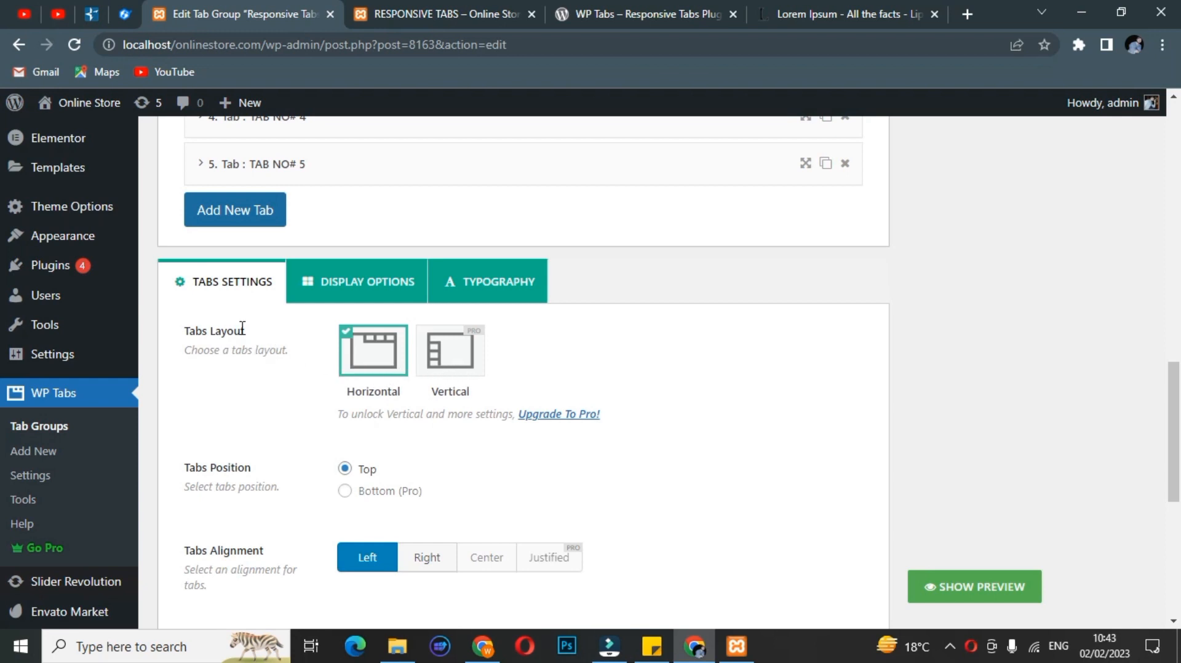
left_click_drag(246, 331, 184, 331)
scroll(293, 360, "down", 2)
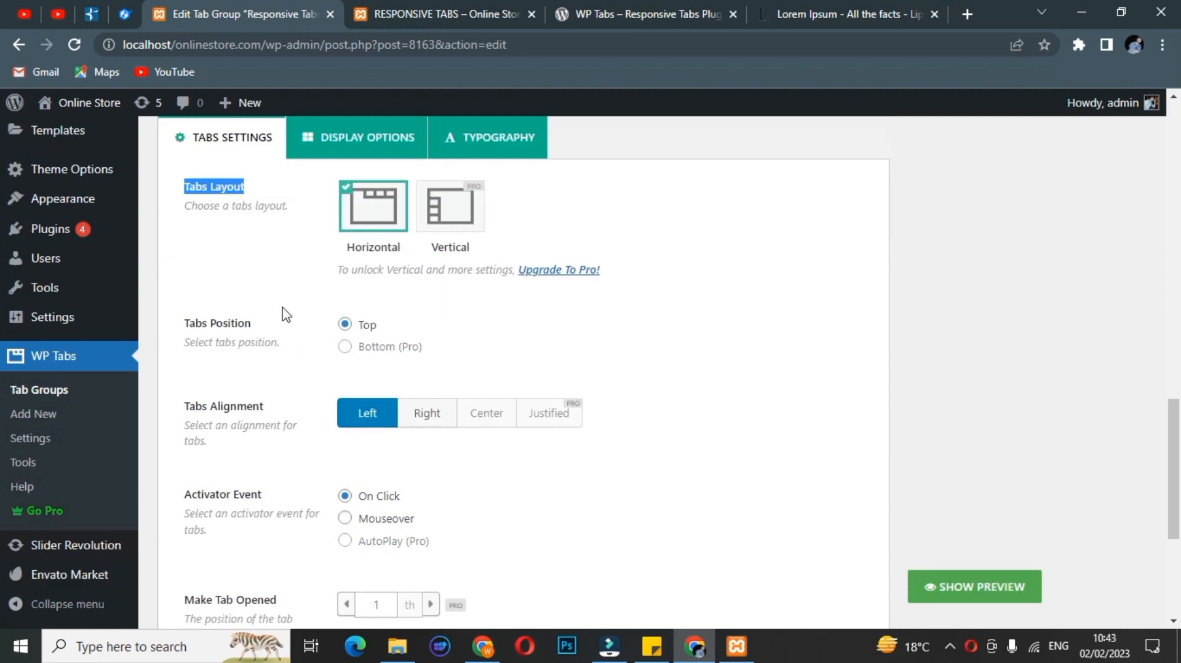
left_click(280, 309)
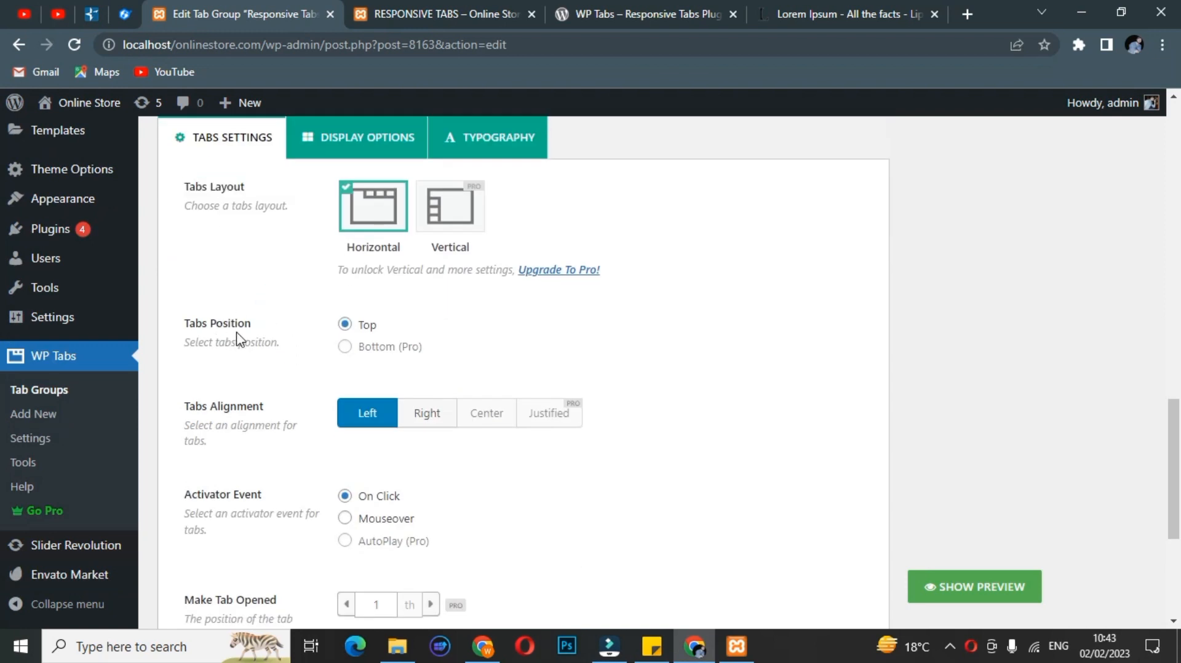
left_click_drag(253, 325, 184, 324)
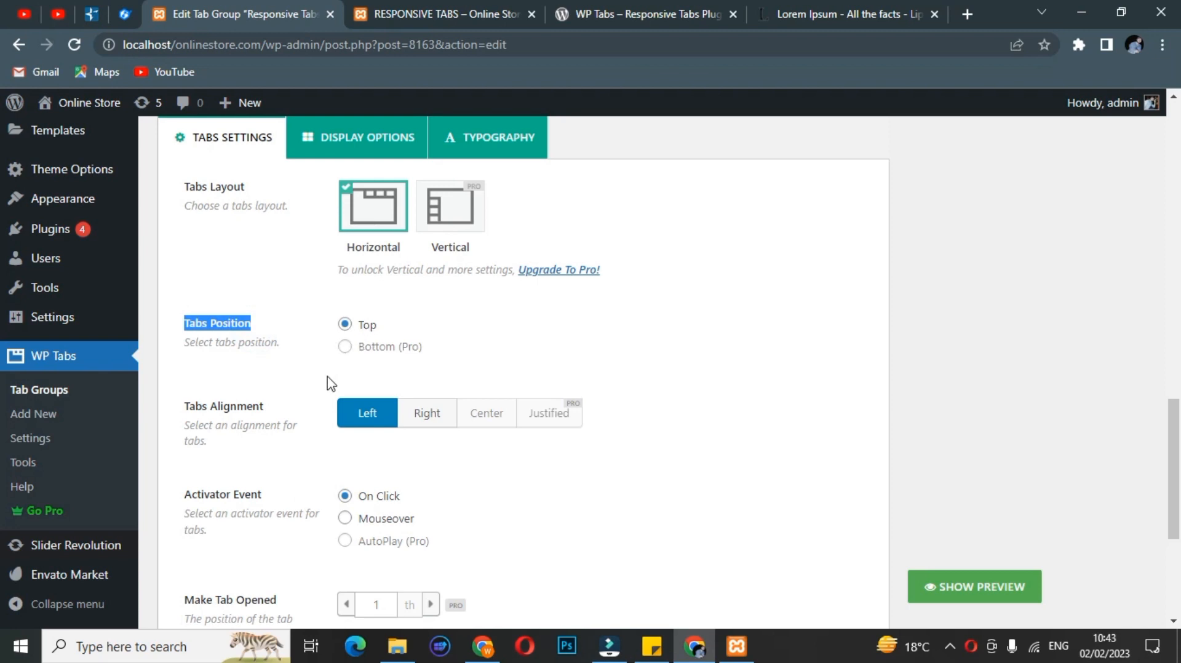
scroll(331, 383, "down", 2)
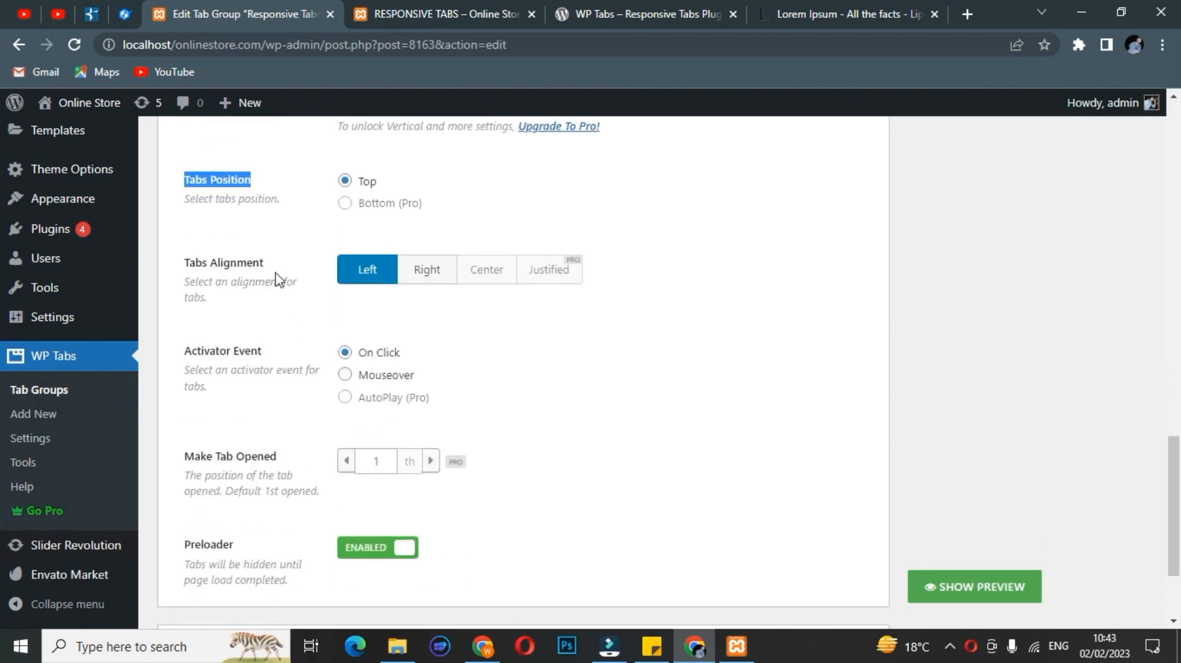
left_click(424, 269)
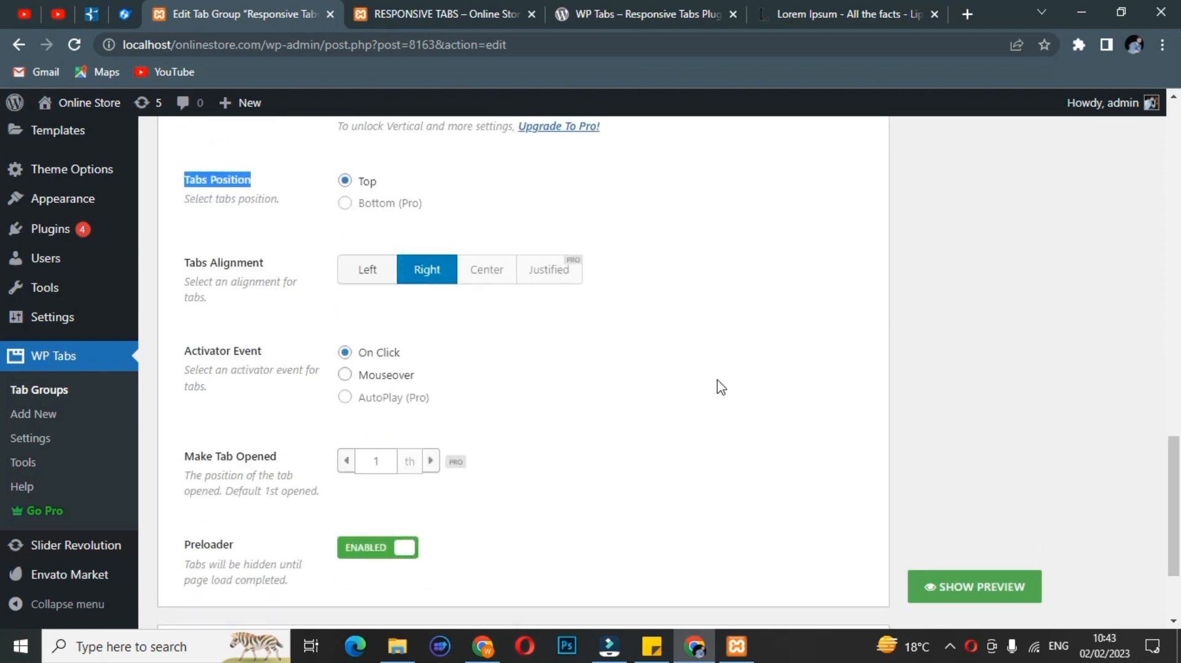
left_click(990, 587)
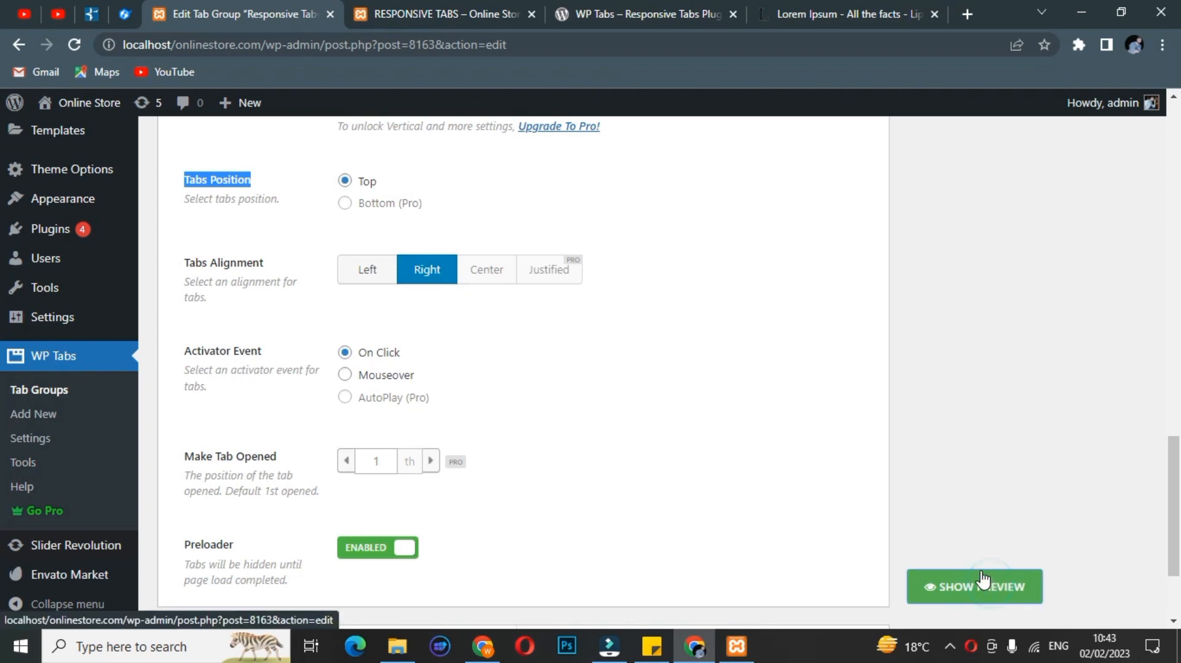
Preview the right-aligned Responsive Tabs group, update it and reload the live RESPONSIVE TABS page
left_click(925, 589)
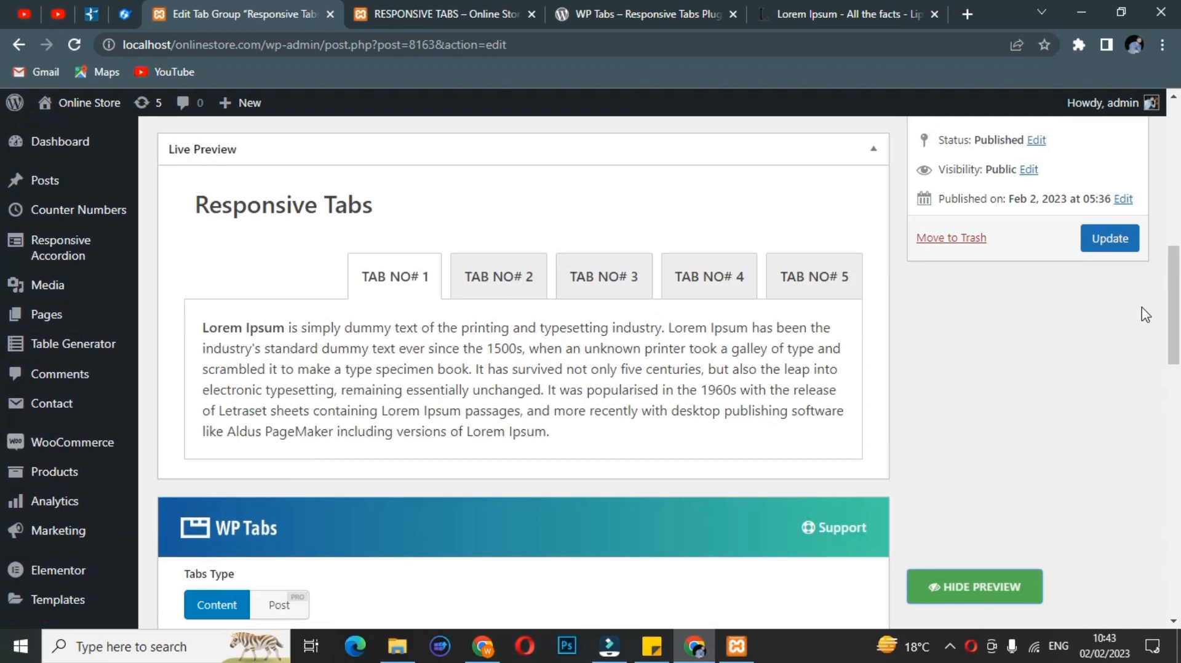
left_click(1115, 246)
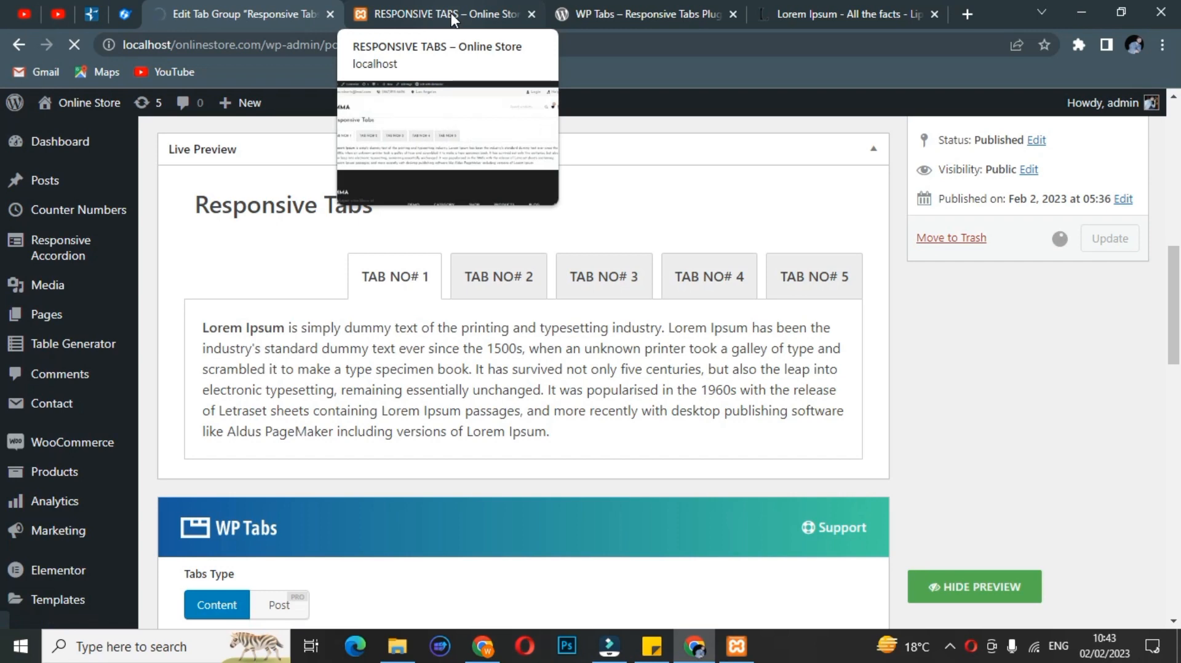
left_click(482, 9)
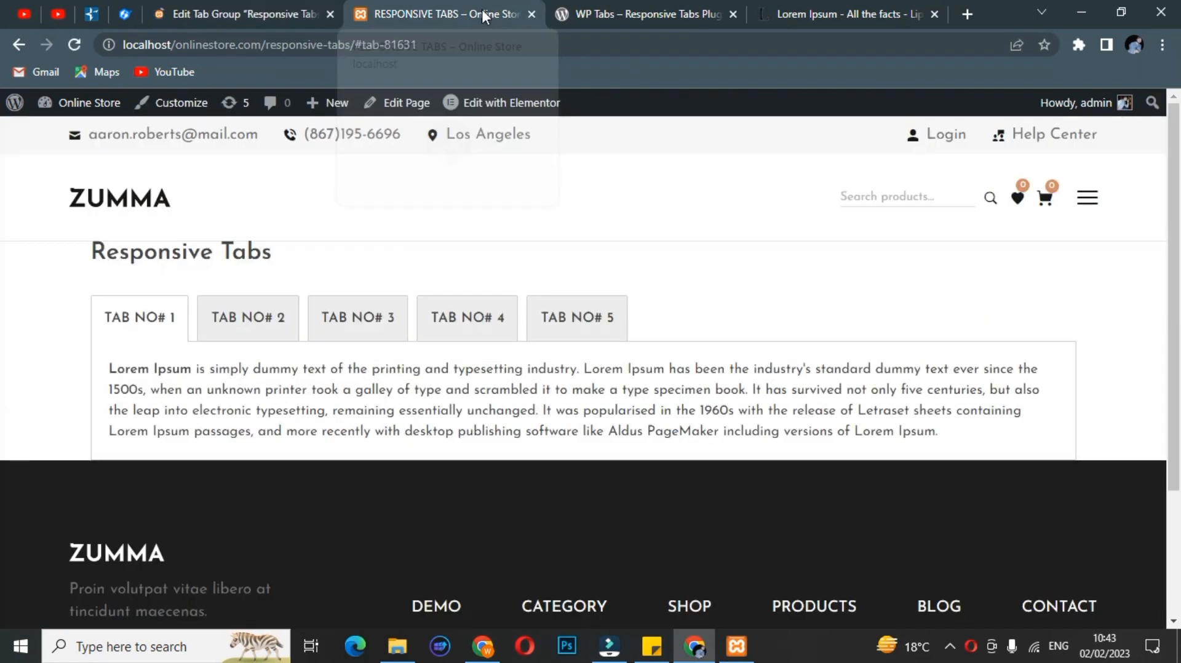
left_click(75, 46)
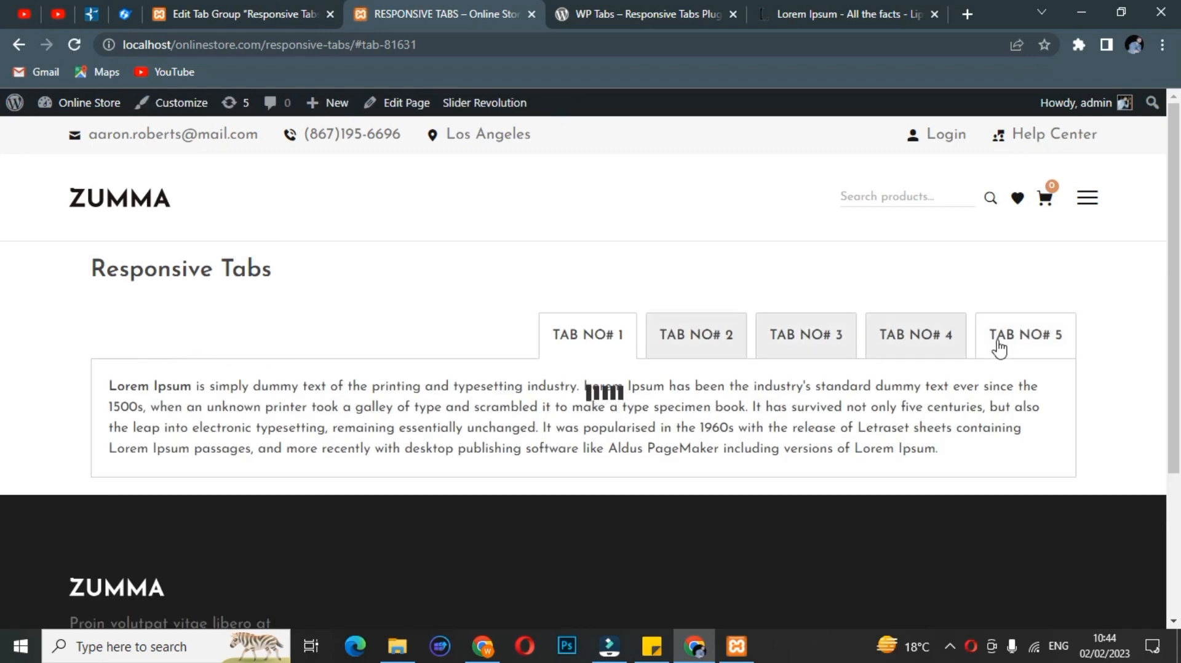
Return to the tab group's settings, set Tabs Alignment to Left and disable the Preloader
left_click(278, 13)
scroll(433, 185, "down", 15)
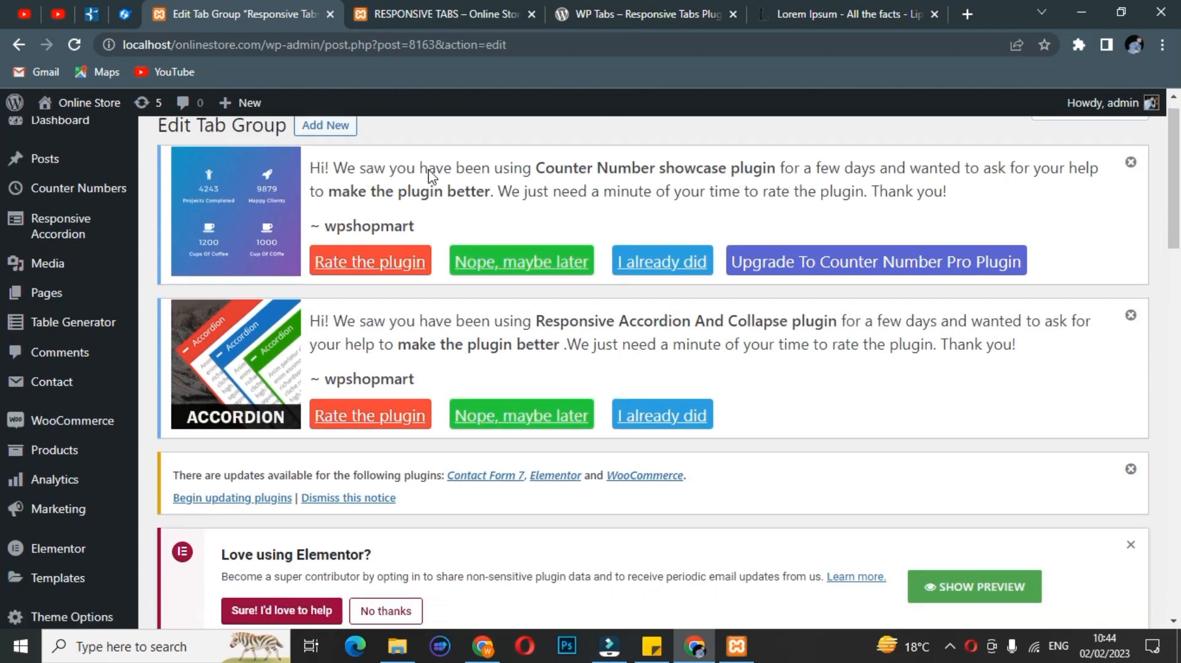
scroll(406, 308, "down", 5)
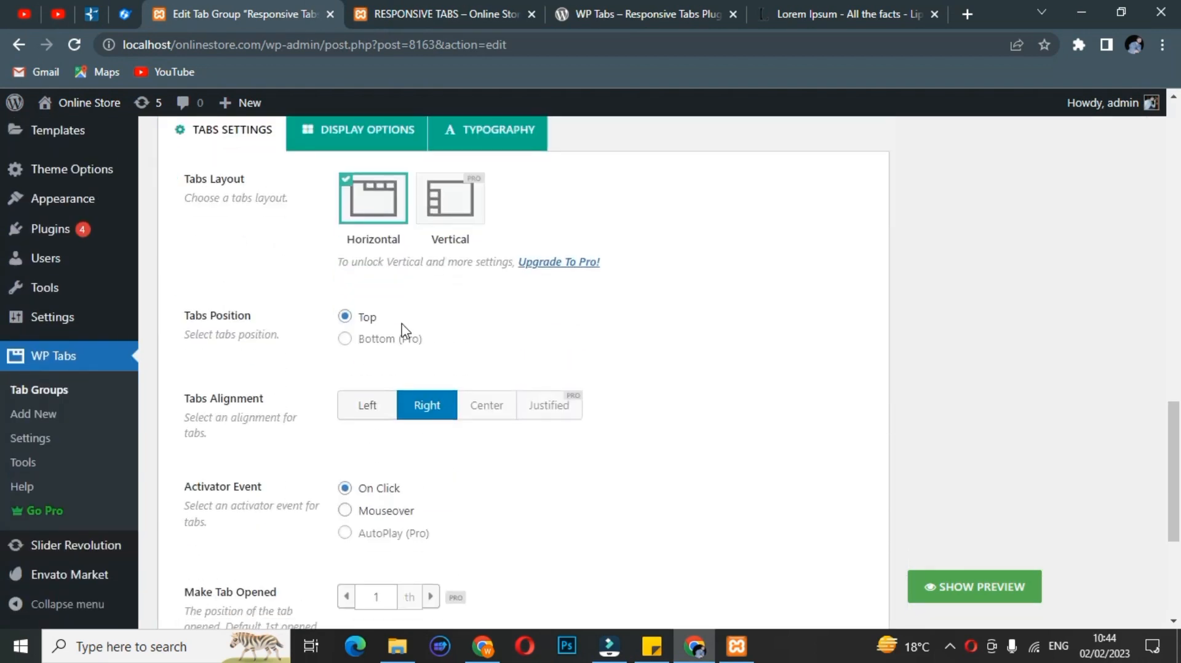
left_click(376, 271)
scroll(382, 280, "down", 3)
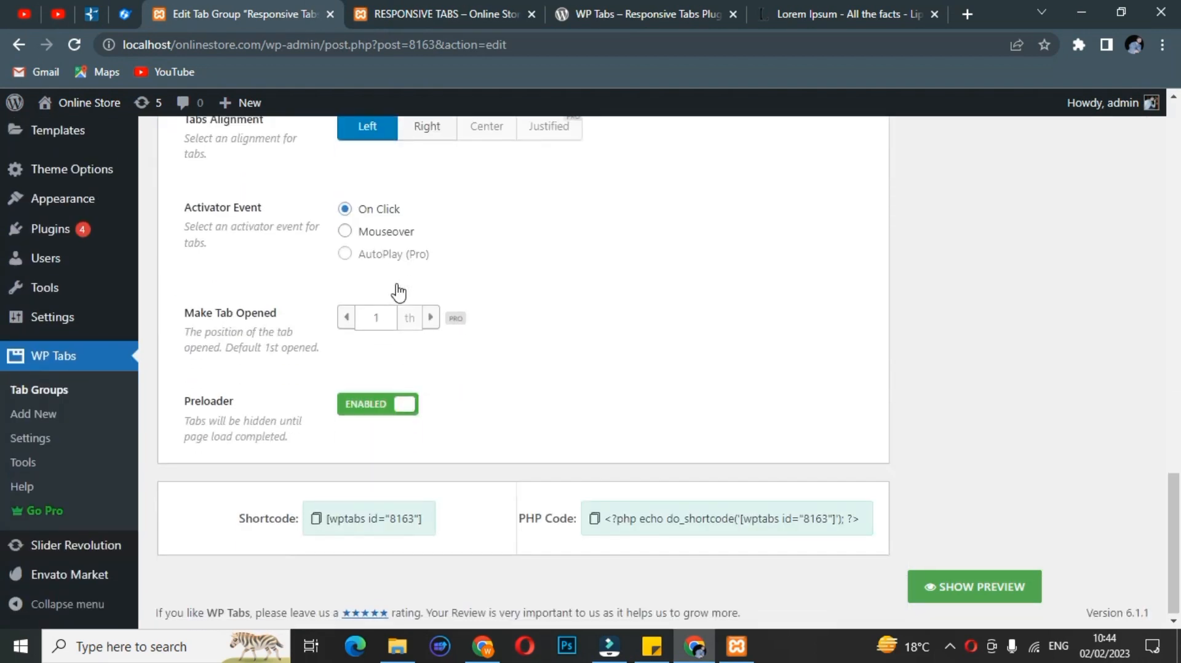
left_click(344, 403)
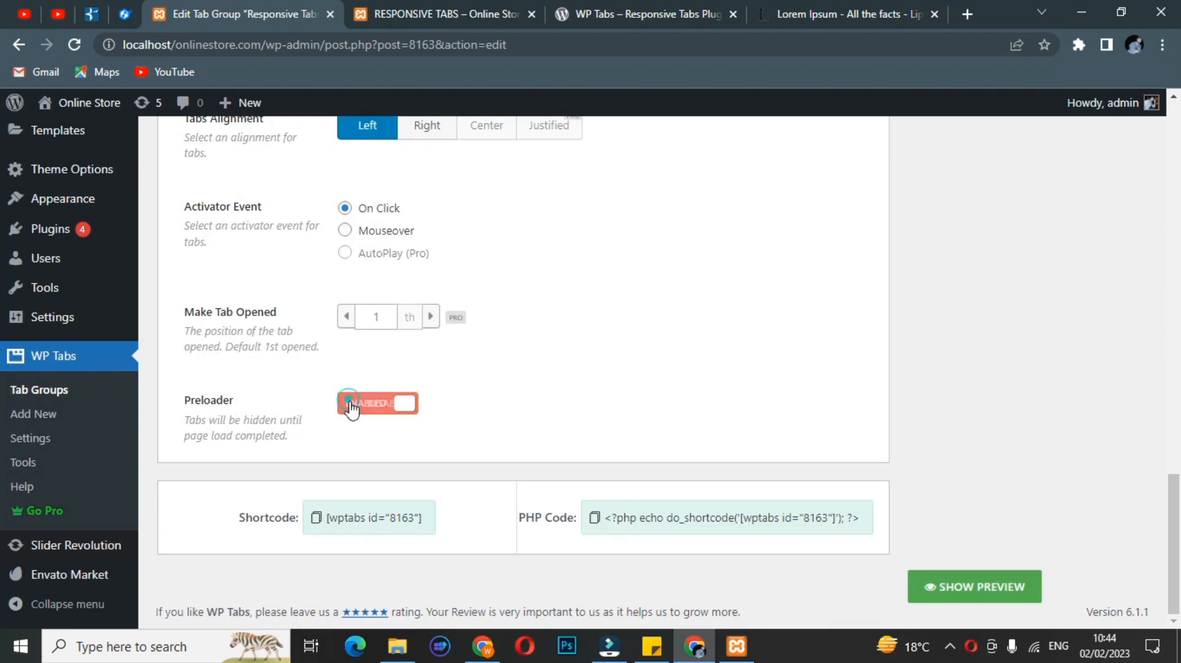
Find the section title on the live page and set Tabs Set Section Title to Hide in the display options
scroll(466, 360, "up", 5)
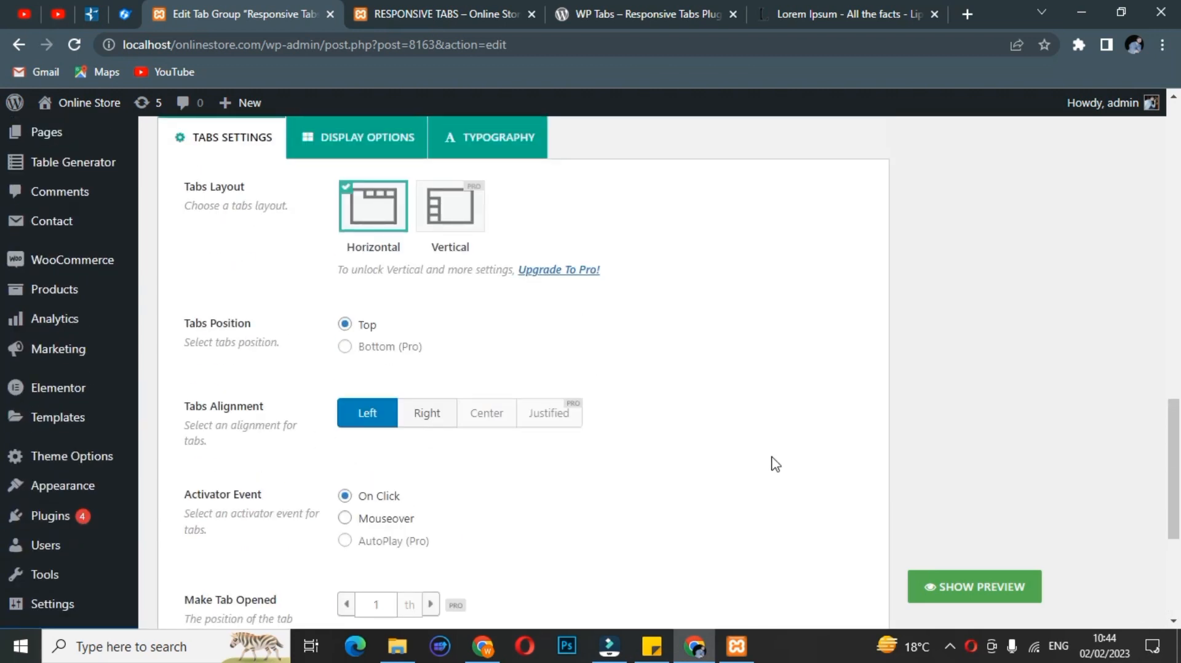
scroll(615, 357, "up", 2)
left_click(369, 299)
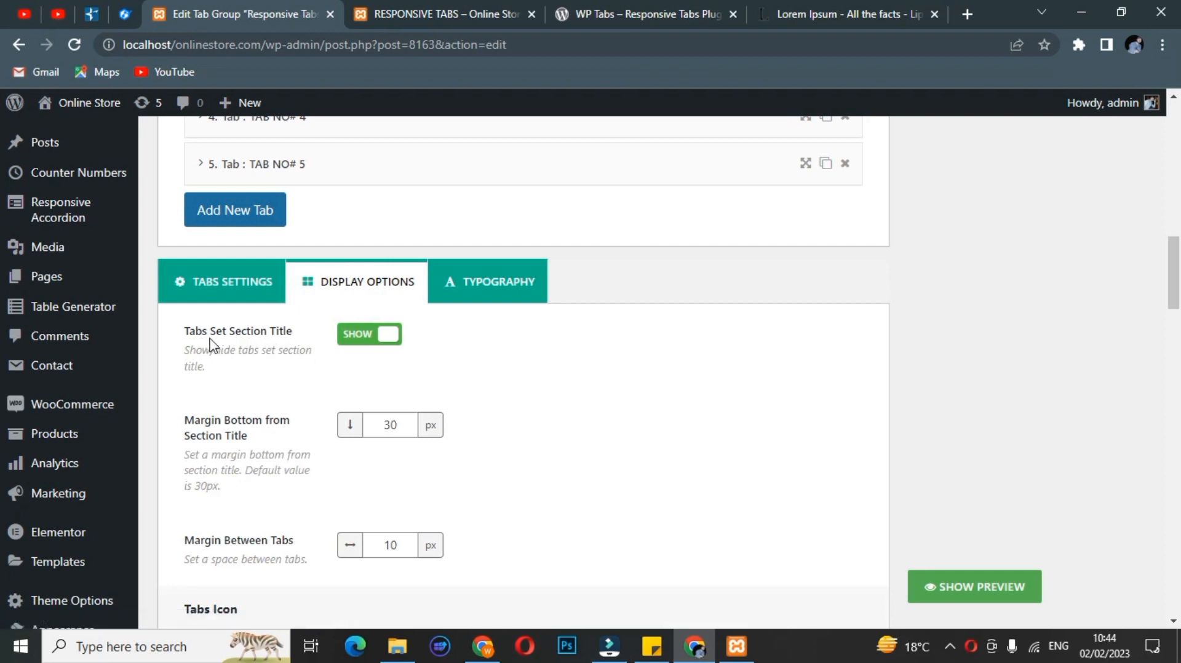
left_click_drag(295, 339, 172, 332)
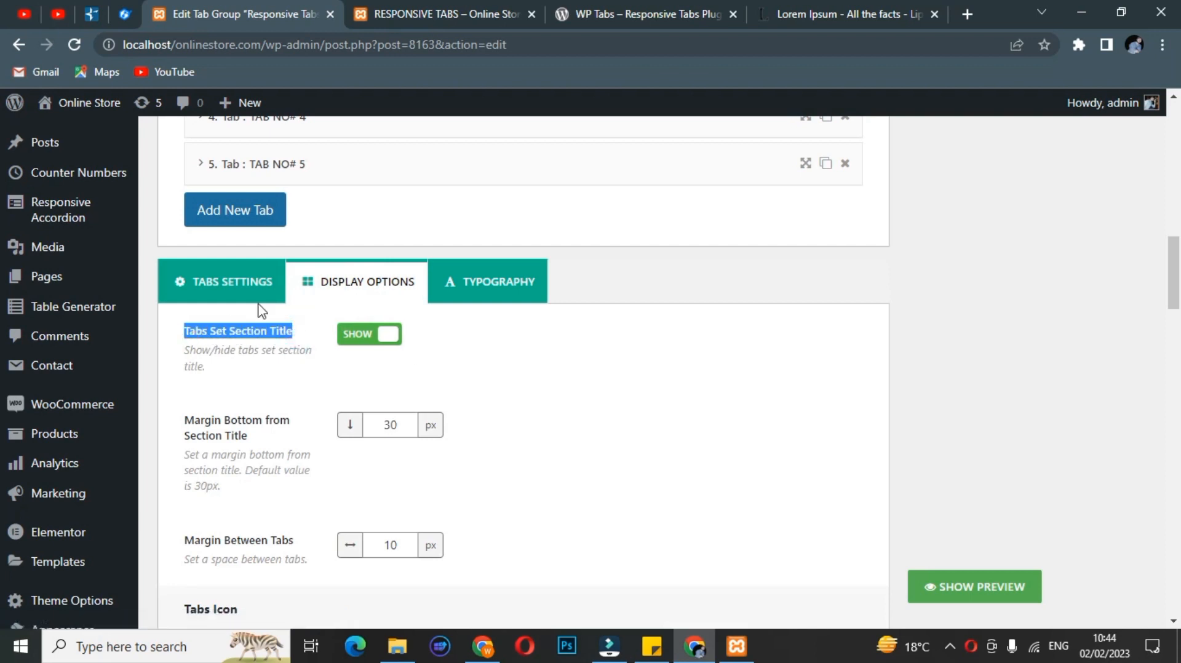
left_click(446, 13)
left_click_drag(280, 269, 74, 277)
left_click(256, 17)
left_click(355, 336)
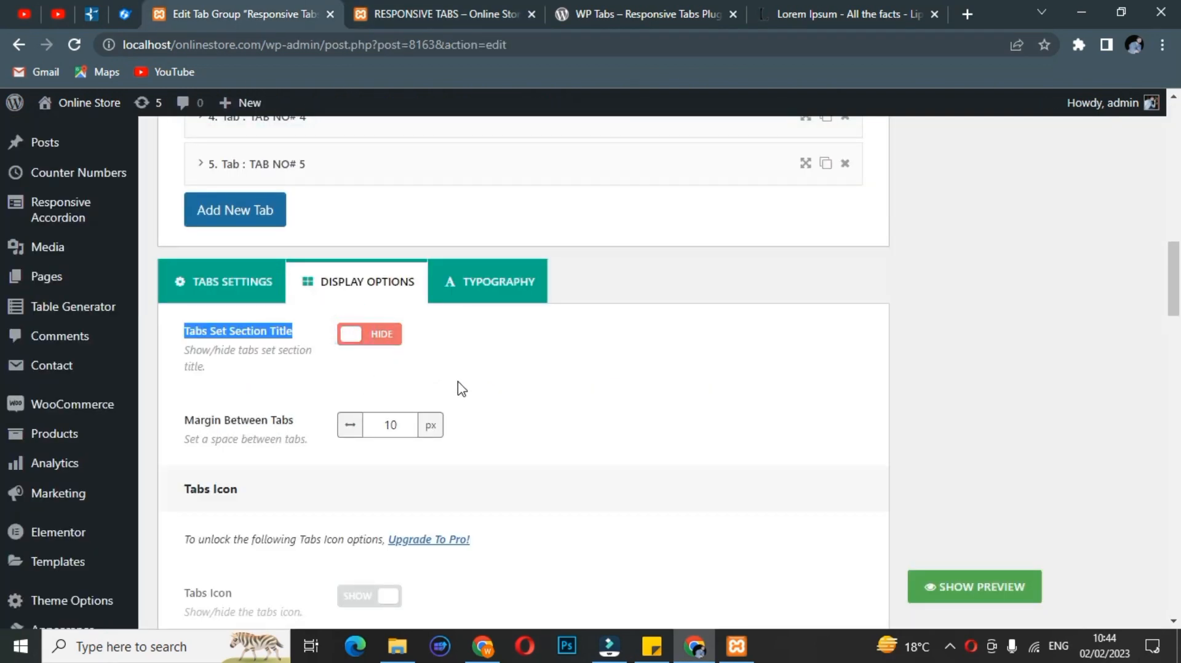
Set the tabs' Title Background Color to the blue preset #1e73be
scroll(465, 393, "down", 2)
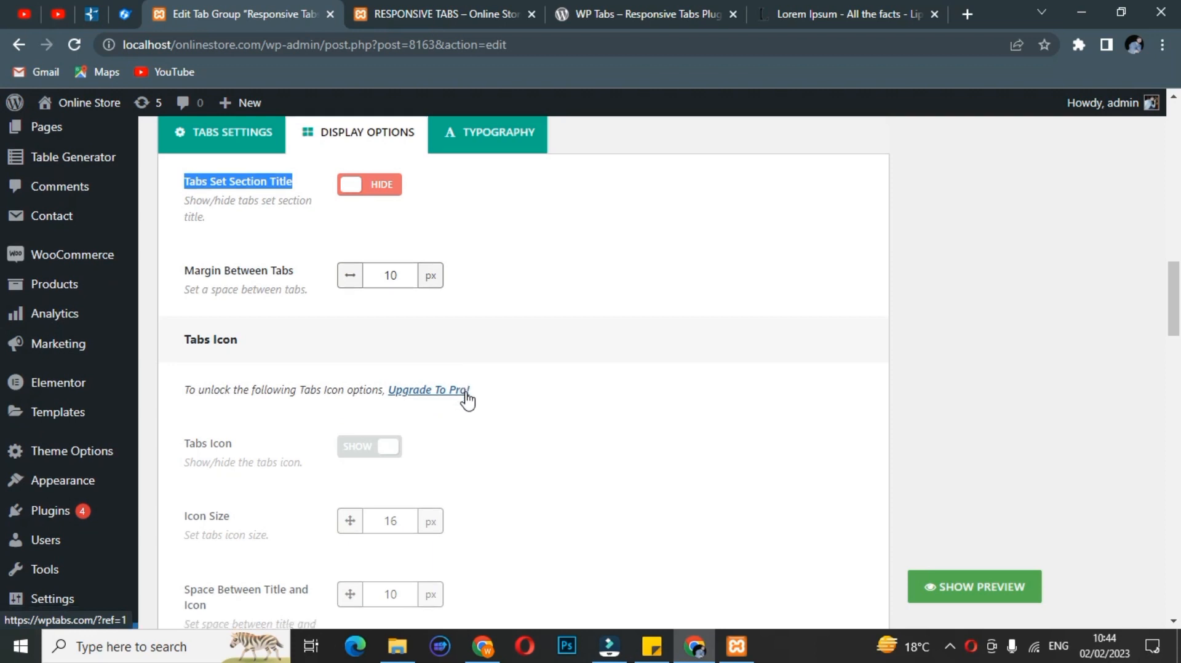
scroll(466, 397, "down", 4)
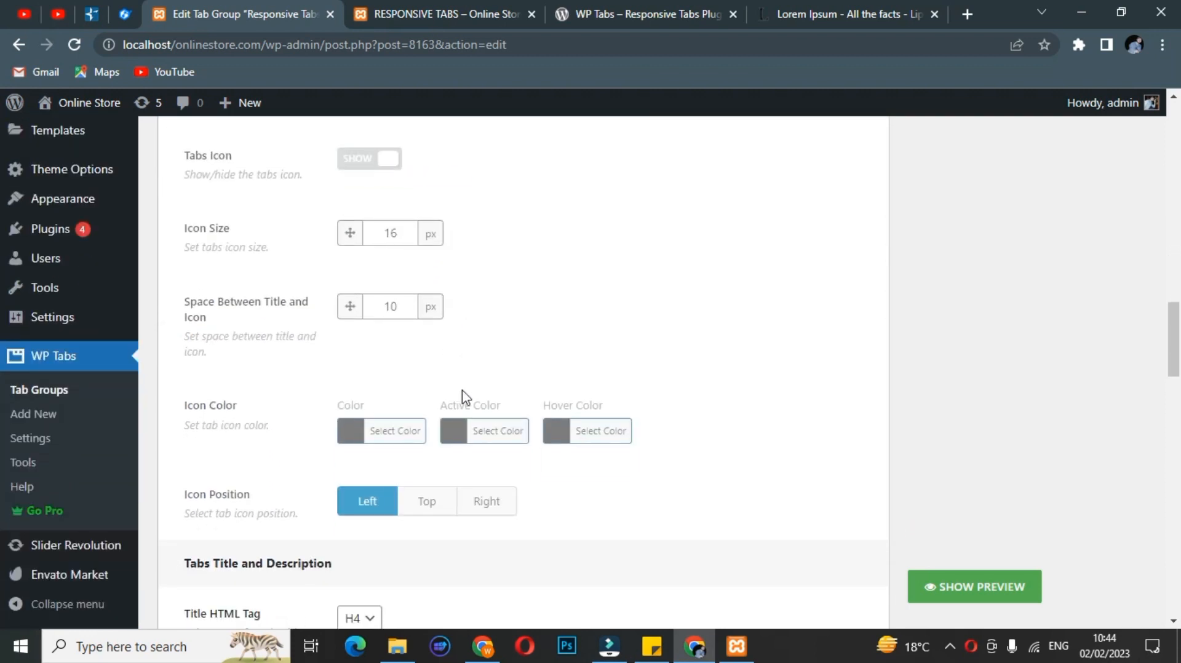
scroll(465, 397, "down", 2)
scroll(458, 400, "down", 2)
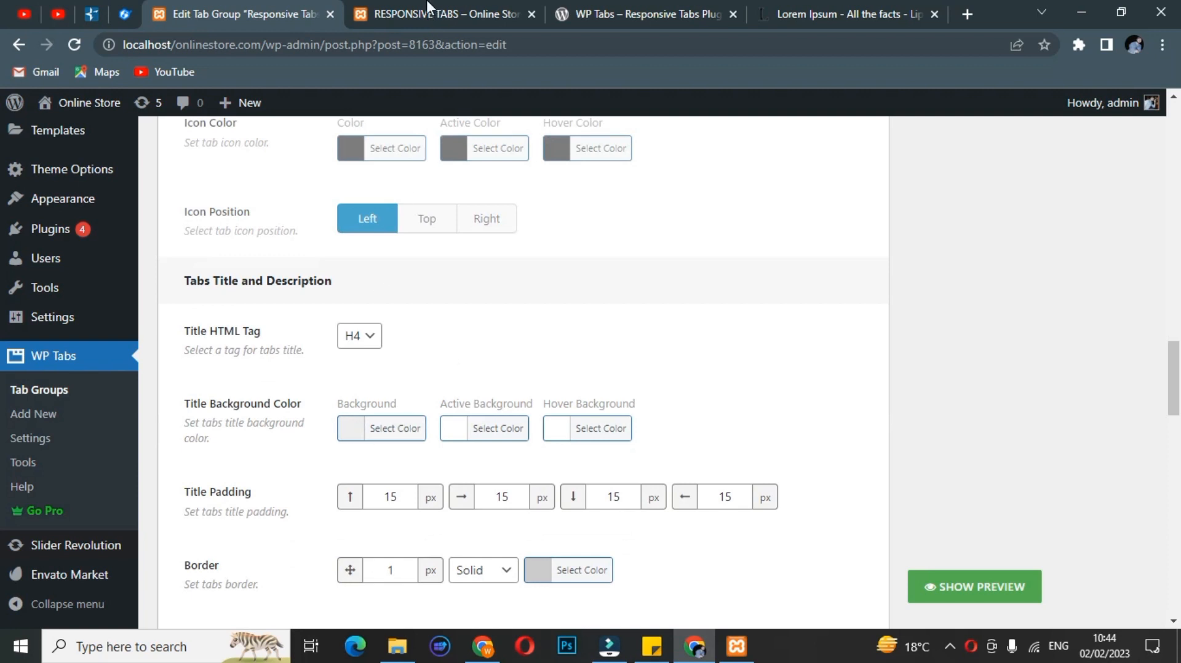
left_click(360, 436)
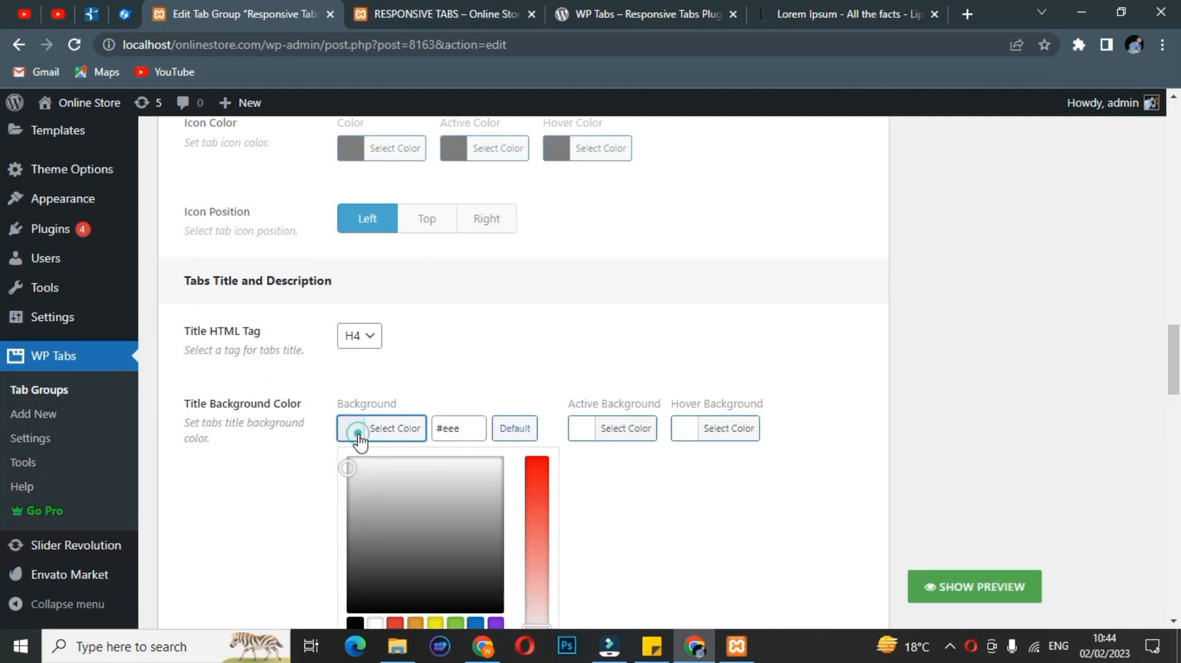
scroll(468, 403, "down", 2)
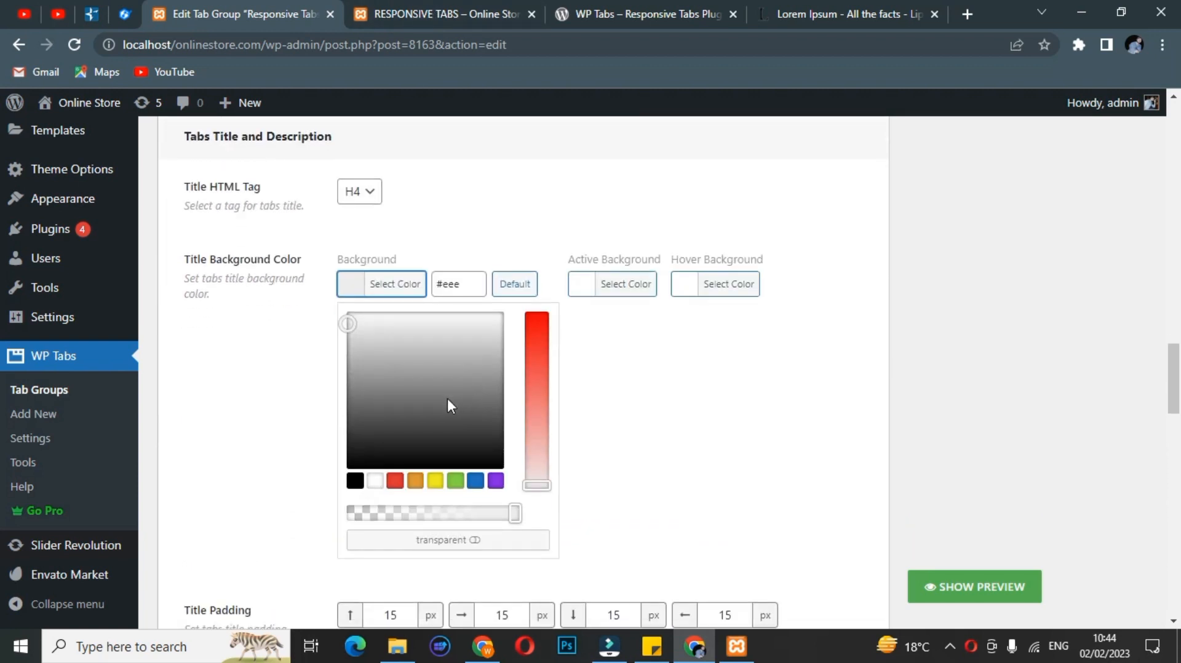
left_click(470, 482)
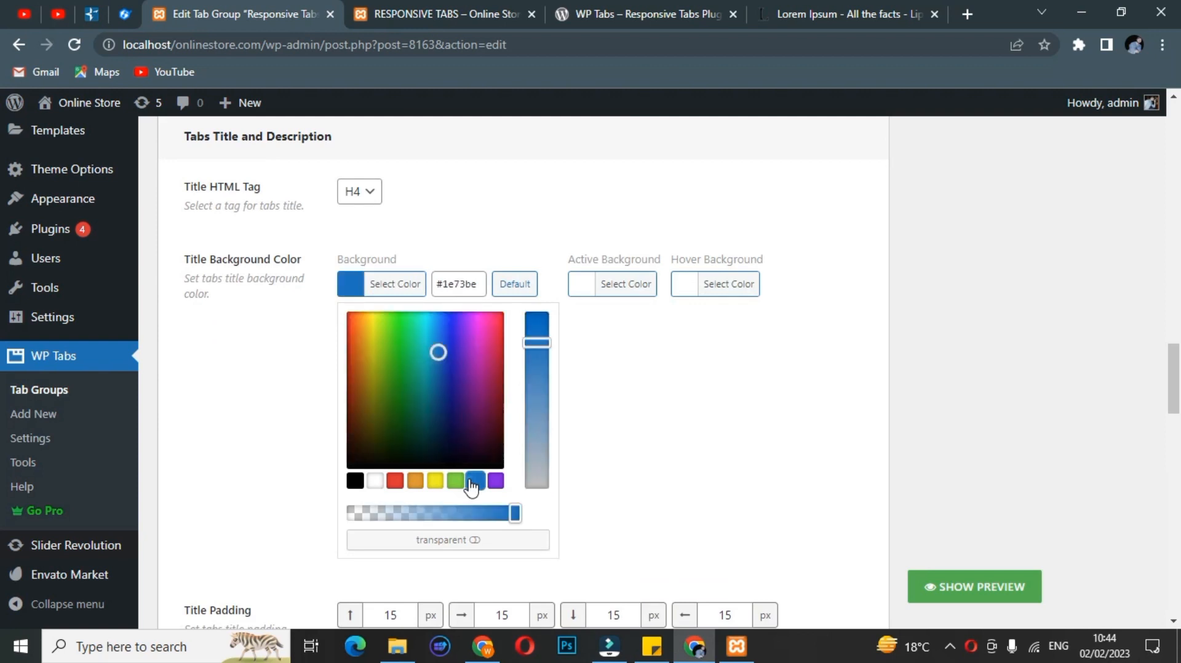
Set the title's Active Background to the yellow preset and its Hover Background to green #81d742
left_click(592, 287)
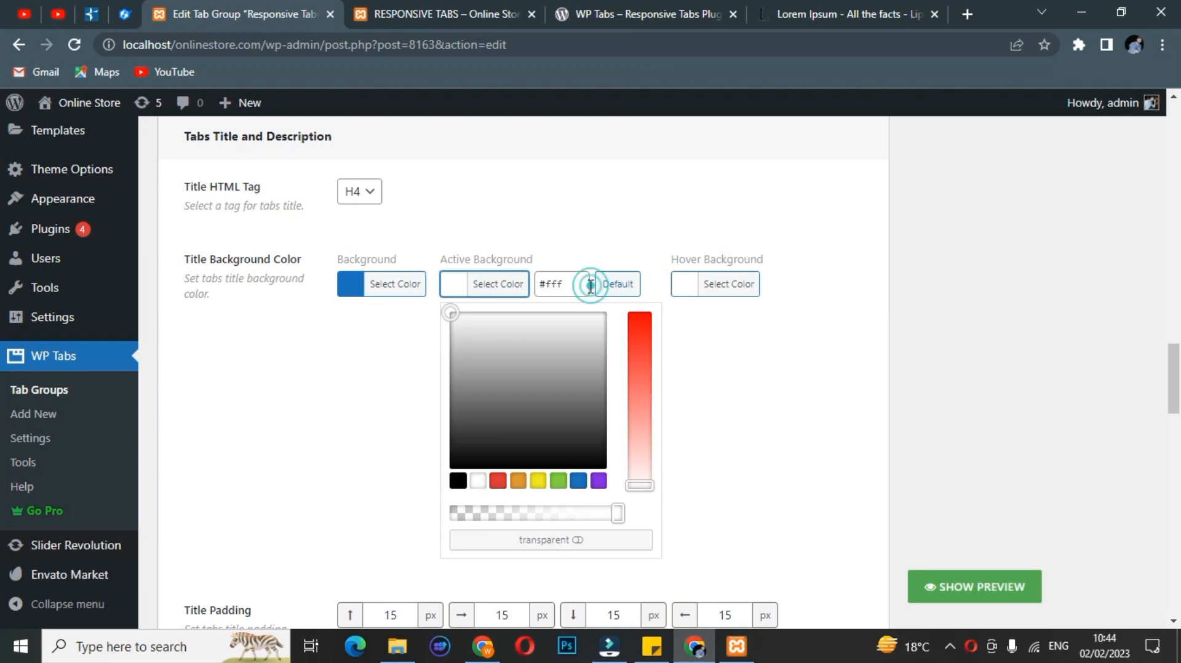
left_click(538, 480)
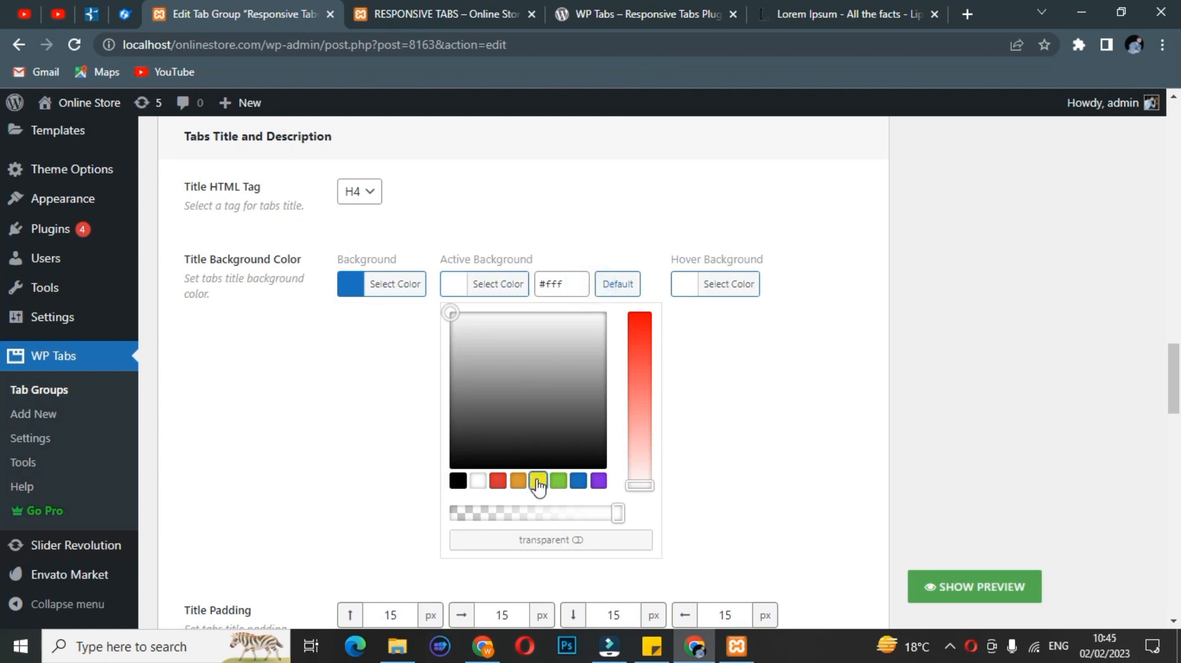
left_click(693, 372)
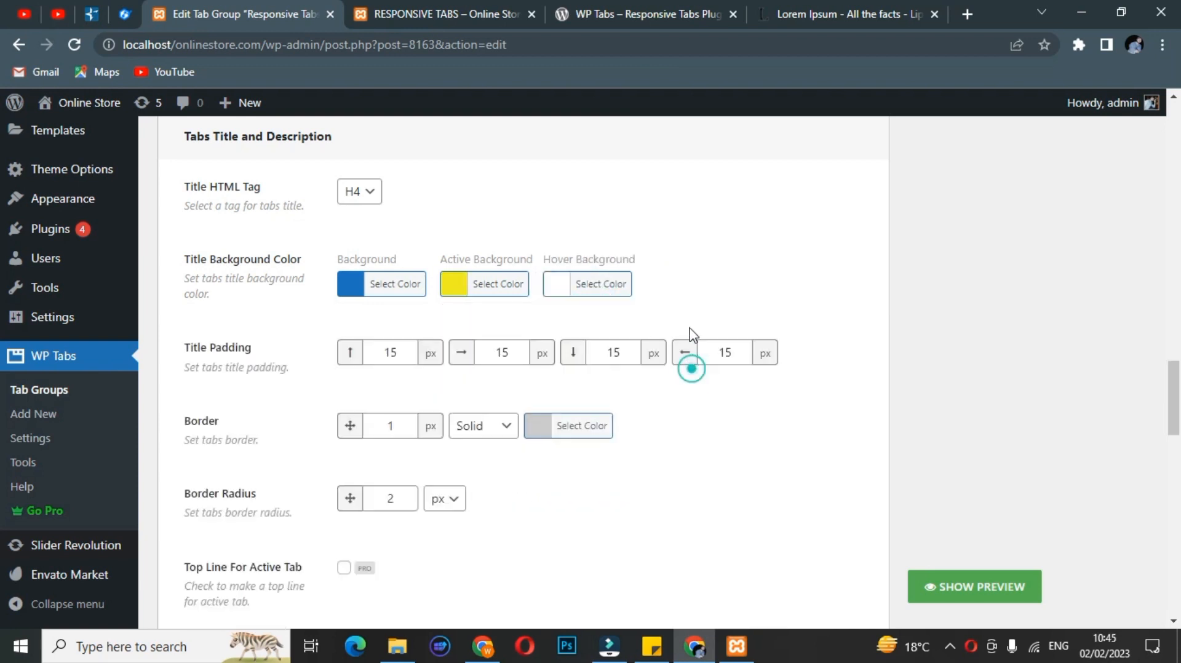
left_click(566, 286)
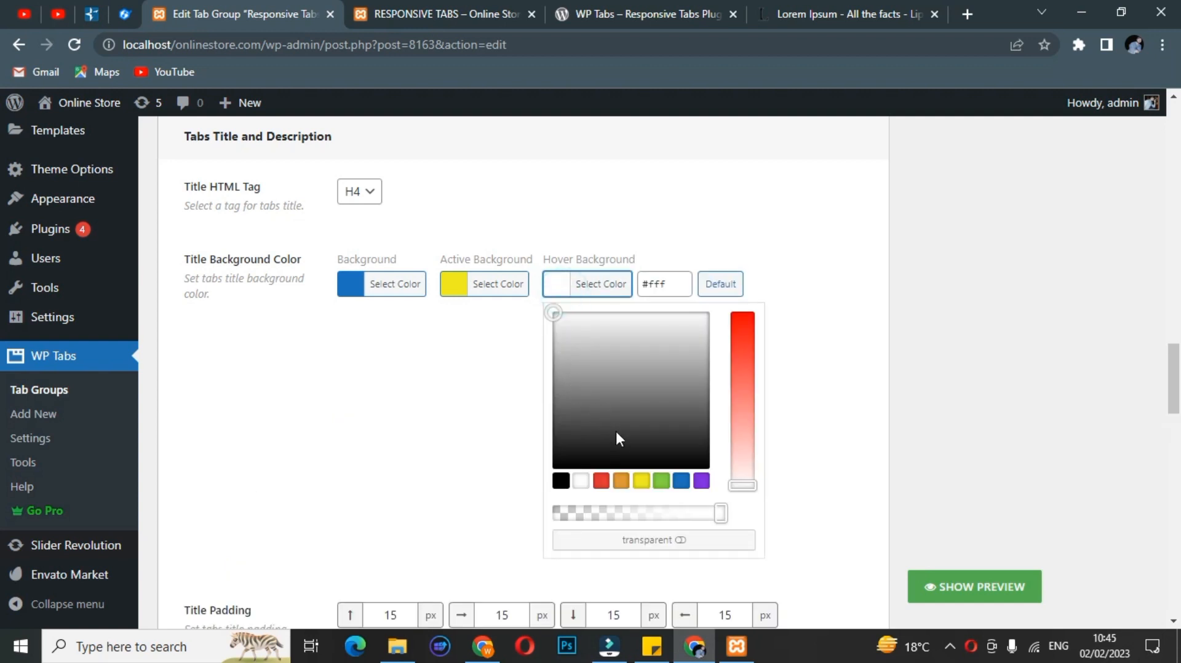
left_click(660, 483)
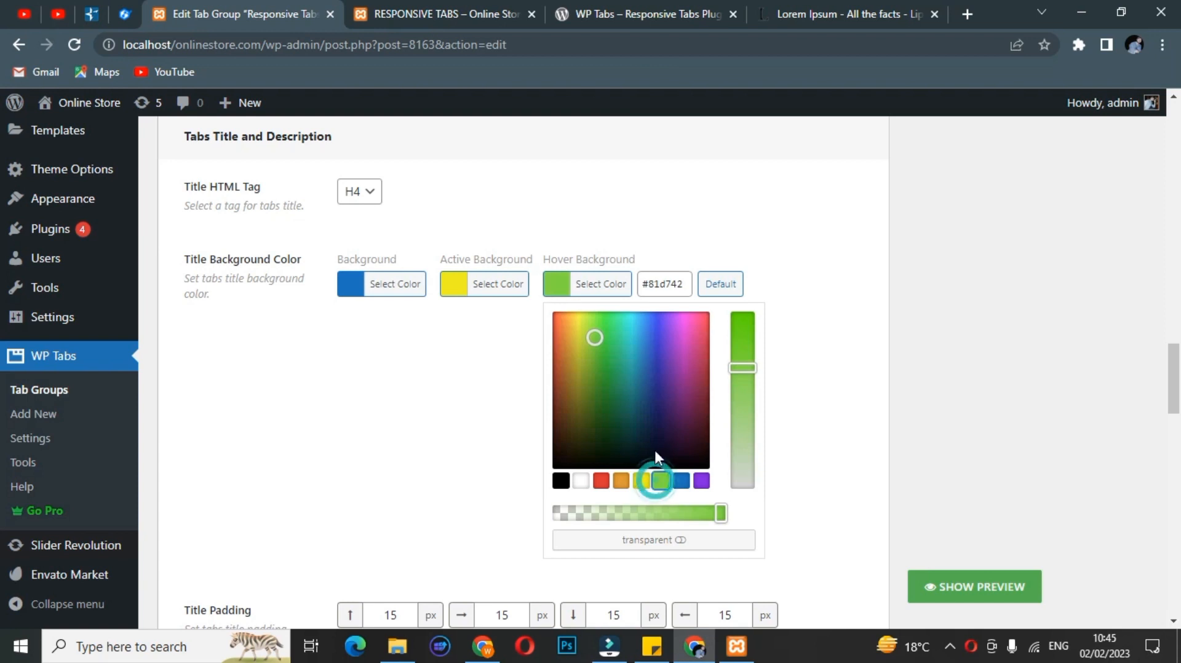
left_click(776, 386)
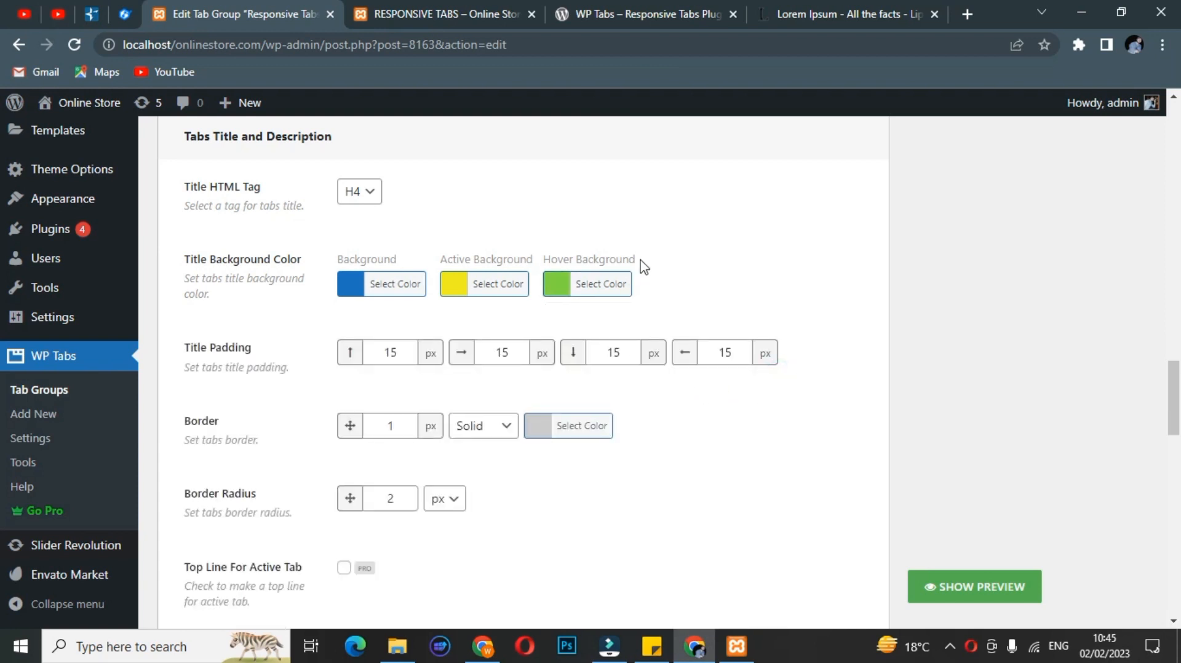
left_click_drag(641, 261, 633, 263)
left_click(648, 271)
Check the tab content area on the live page and set Description Background Color to #f6F6F6
scroll(590, 366, "down", 2)
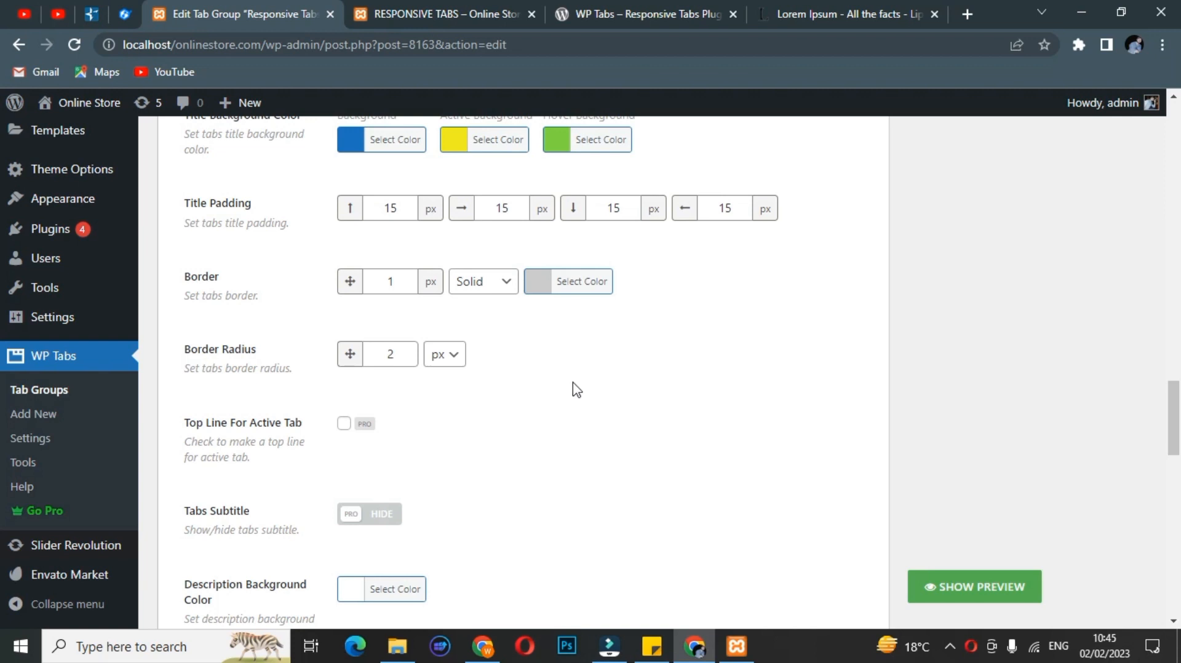
scroll(585, 400, "down", 2)
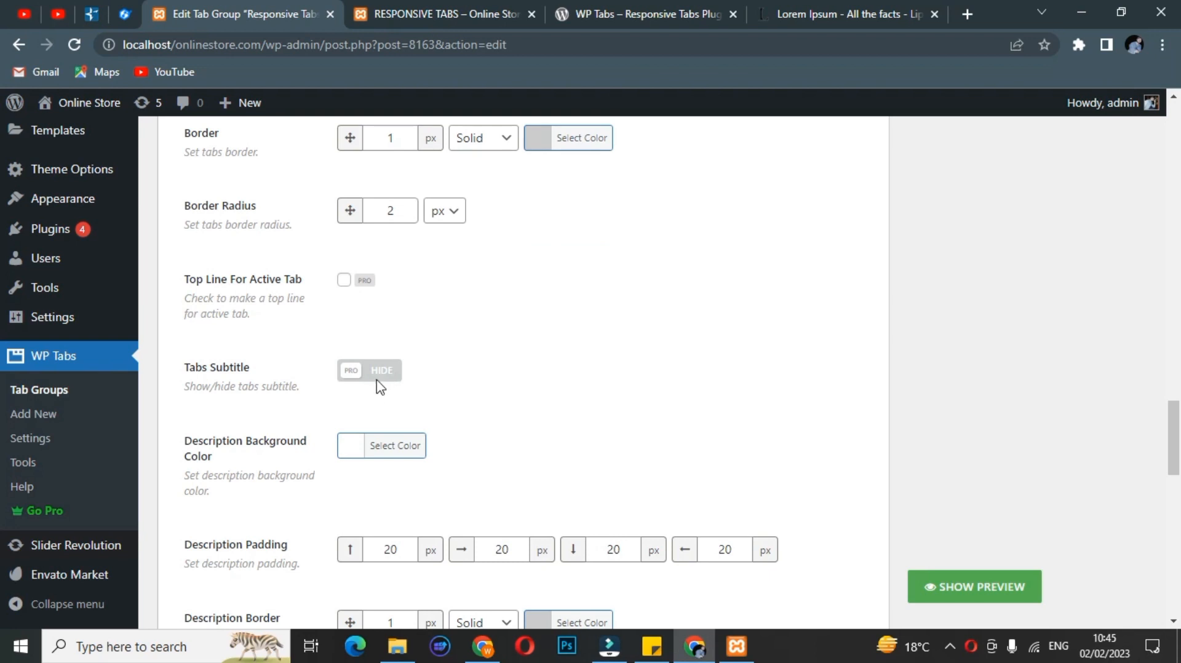
scroll(332, 335, "down", 2)
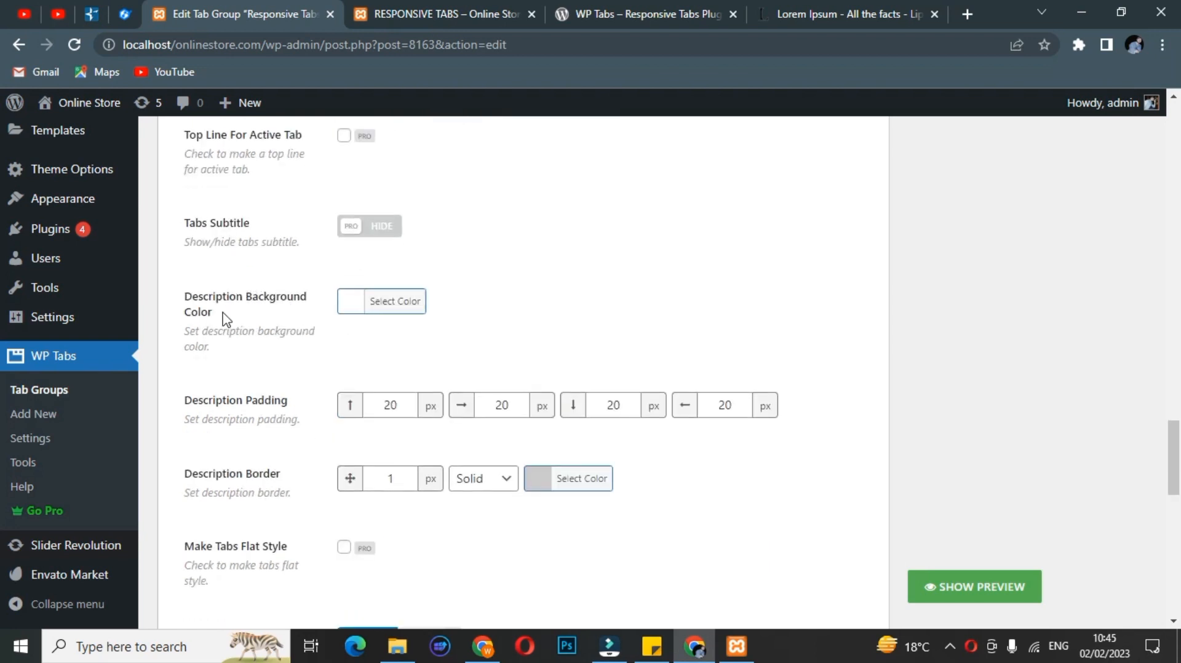
left_click_drag(226, 319, 182, 300)
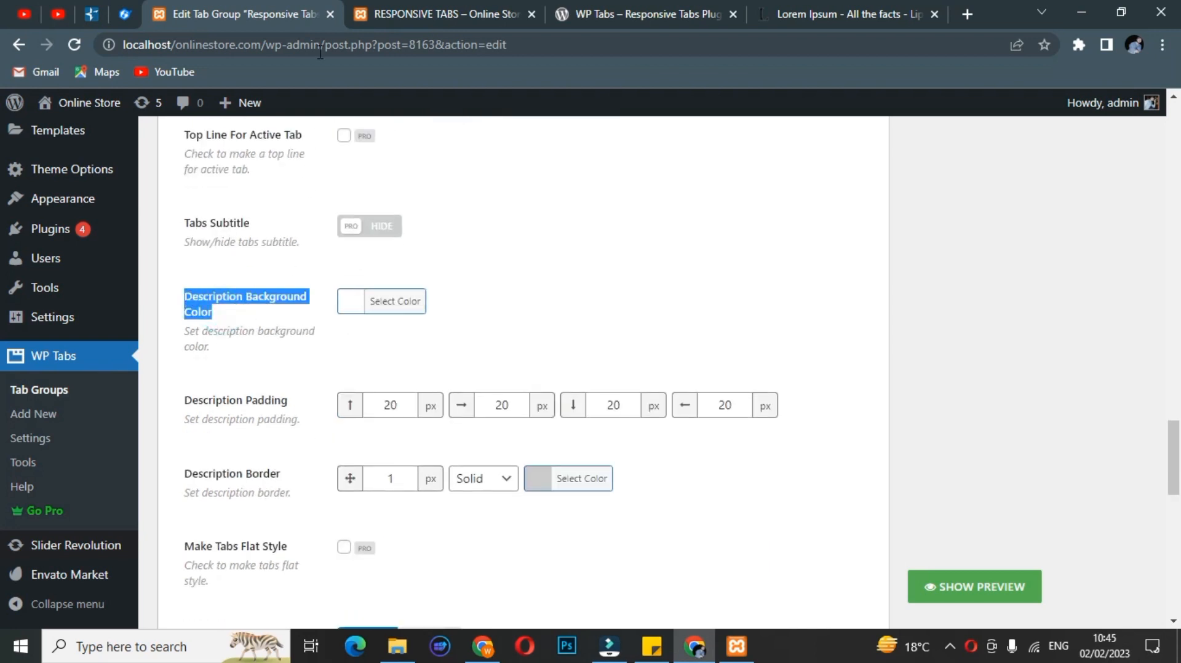
left_click(435, 12)
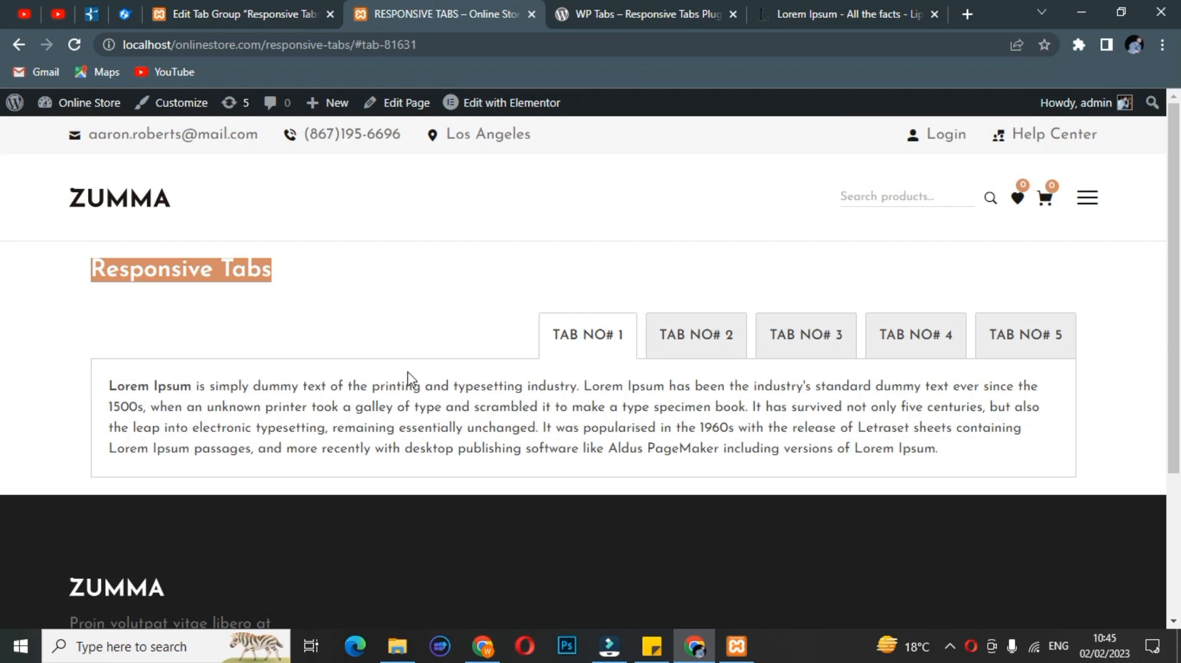
left_click(311, 11)
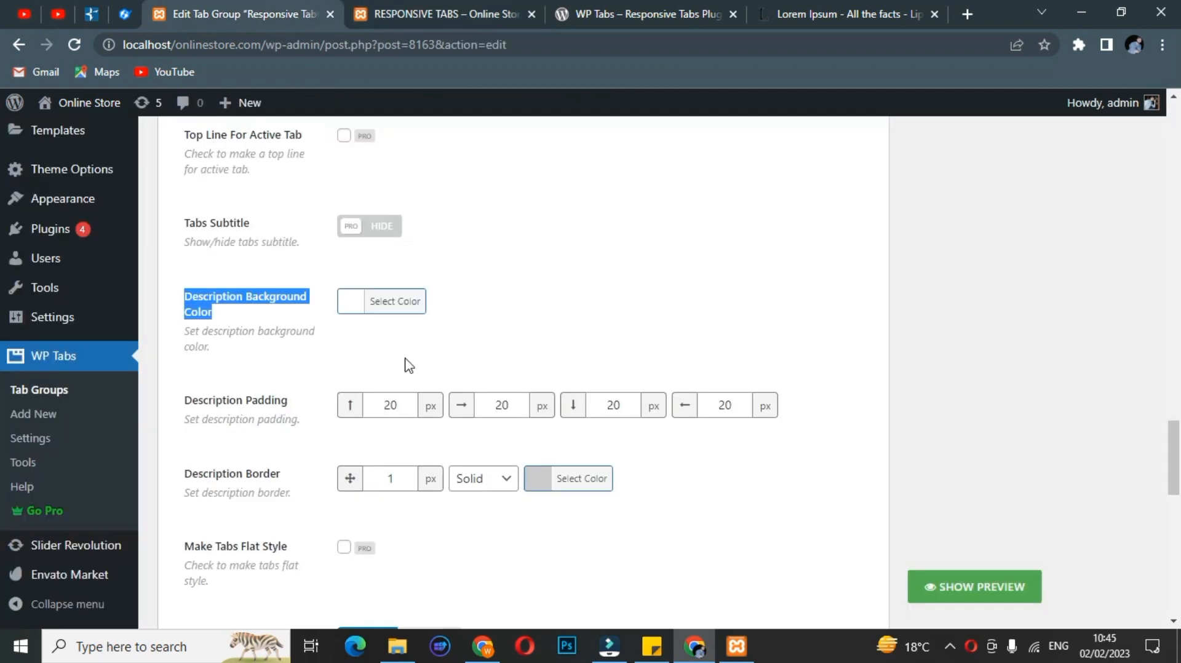
left_click(356, 319)
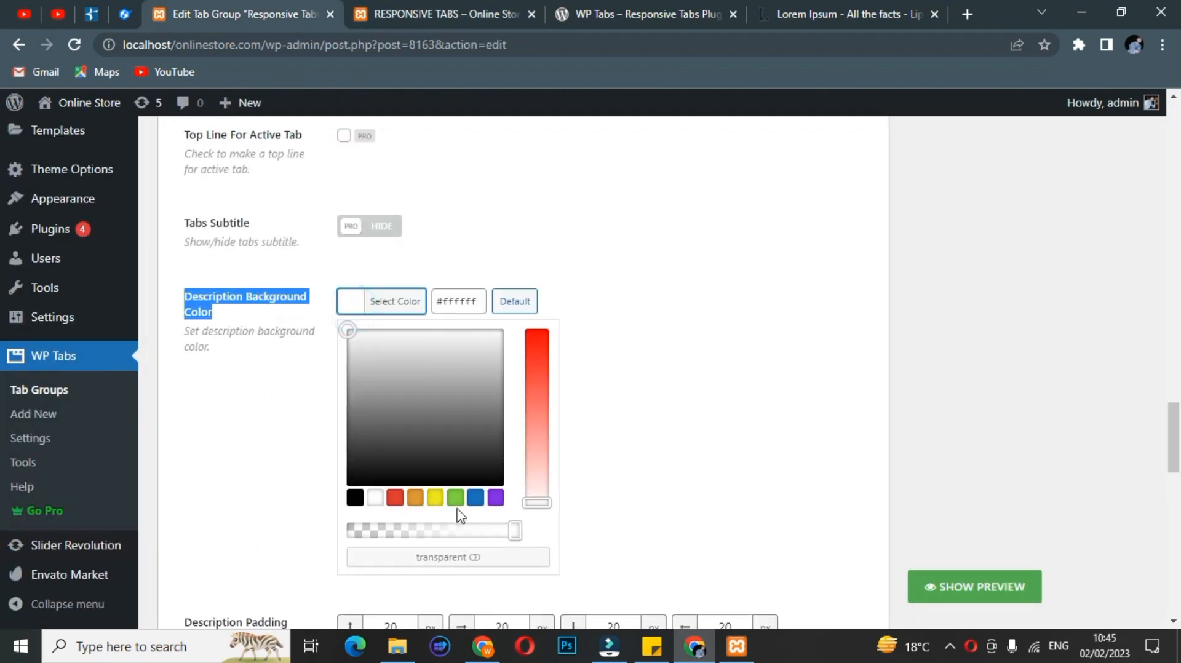
left_click_drag(451, 298, 479, 293)
type("6F6F6")
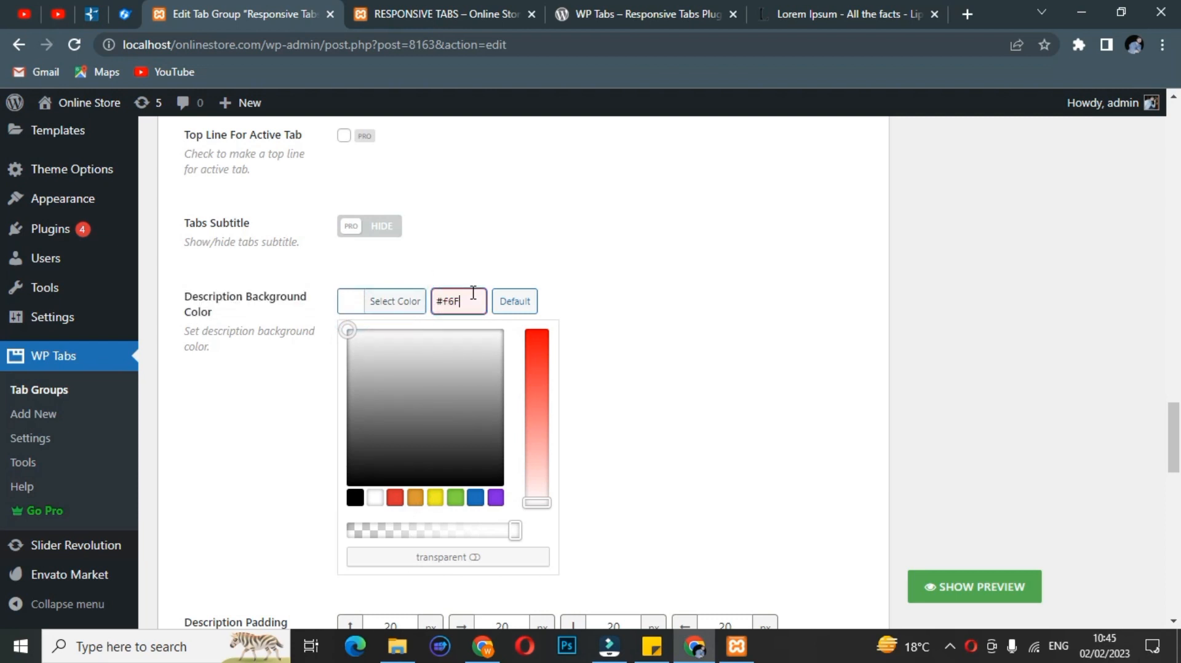
left_click(572, 315)
Check the border around the tab content on the live page and return to the Description Border setting
scroll(554, 363, "down", 2)
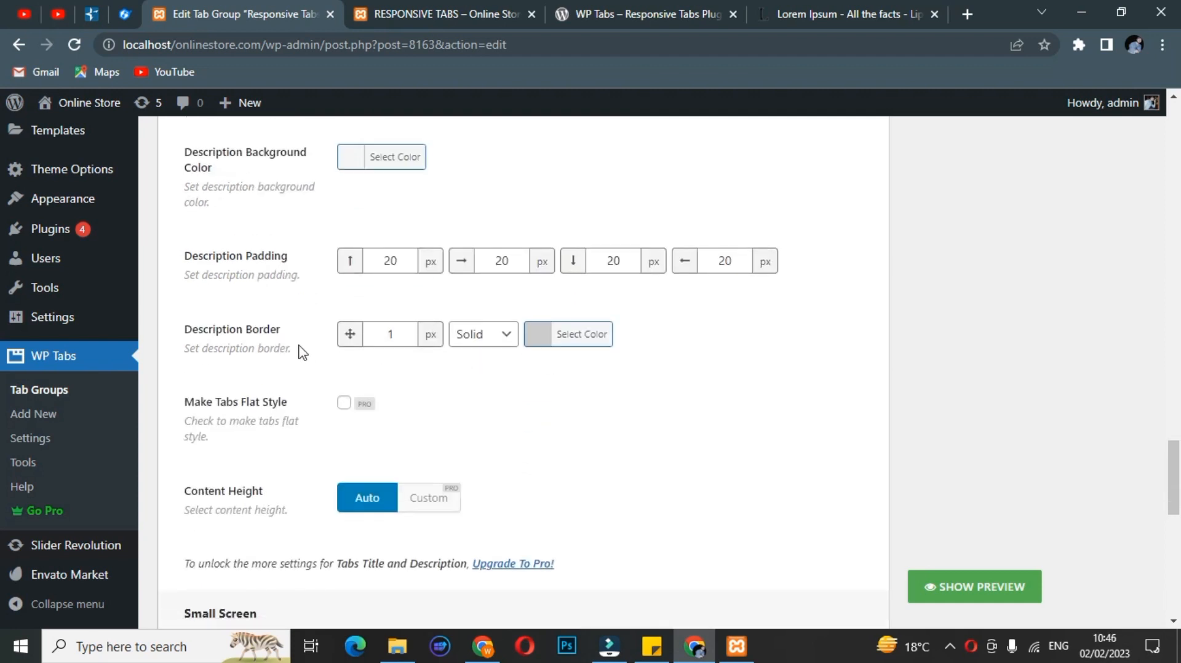
left_click(438, 13)
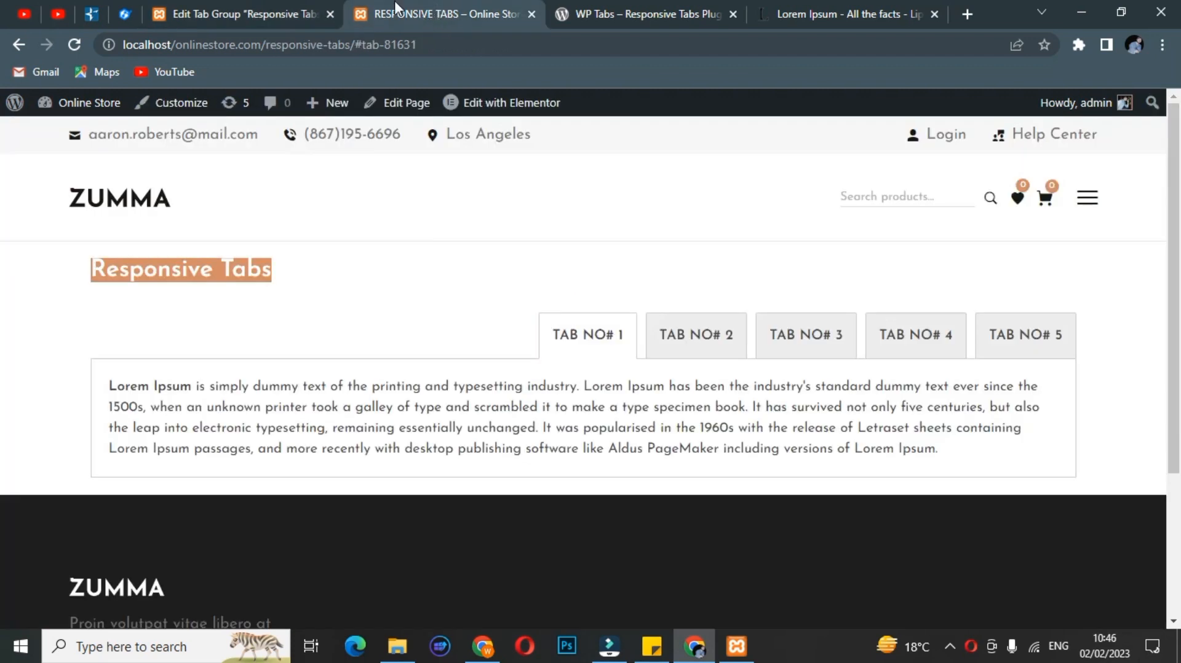
left_click(329, 8)
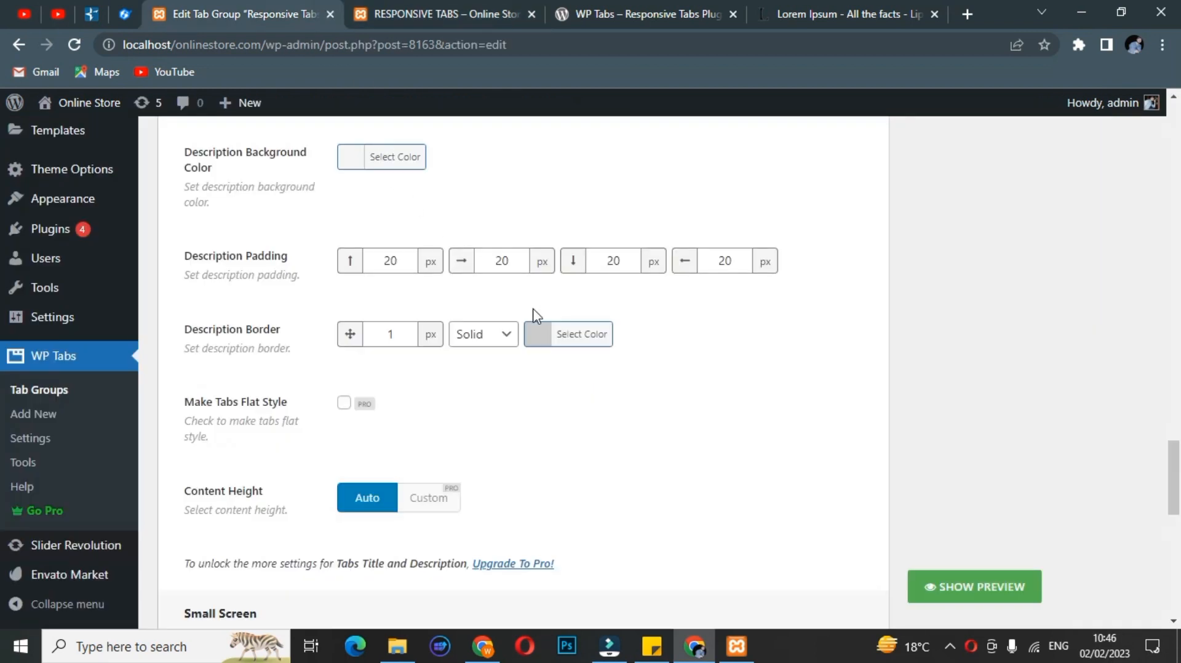
Set the Description Border color to a slightly darker gray
left_click(537, 332)
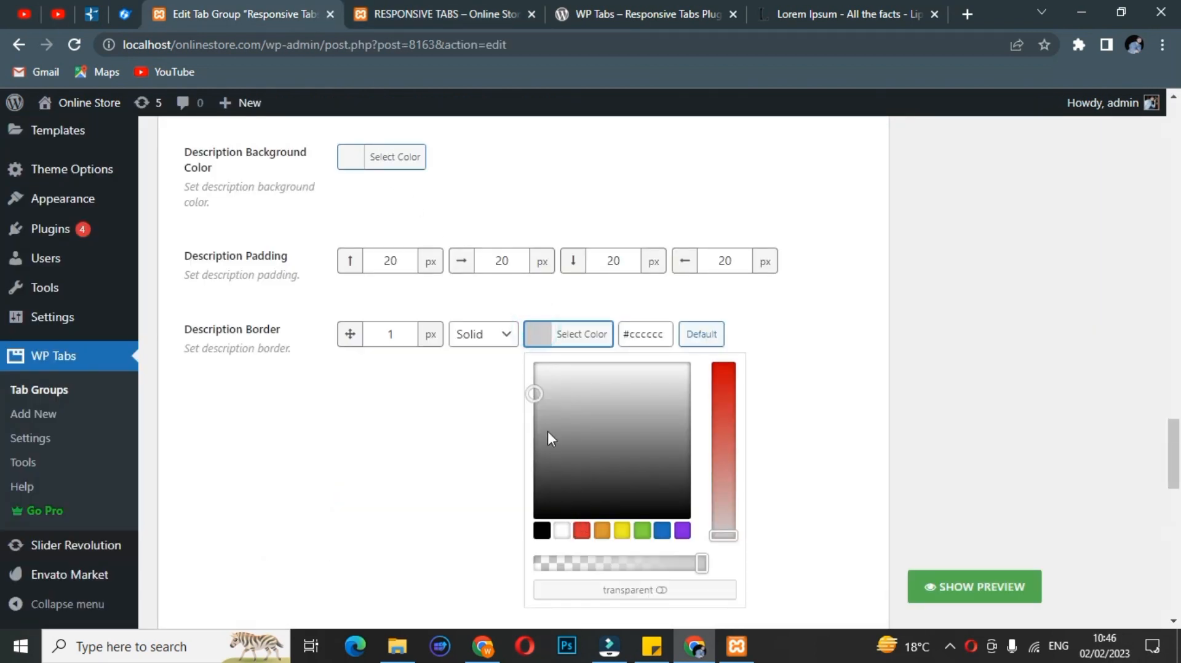
left_click(535, 396)
left_click(477, 406)
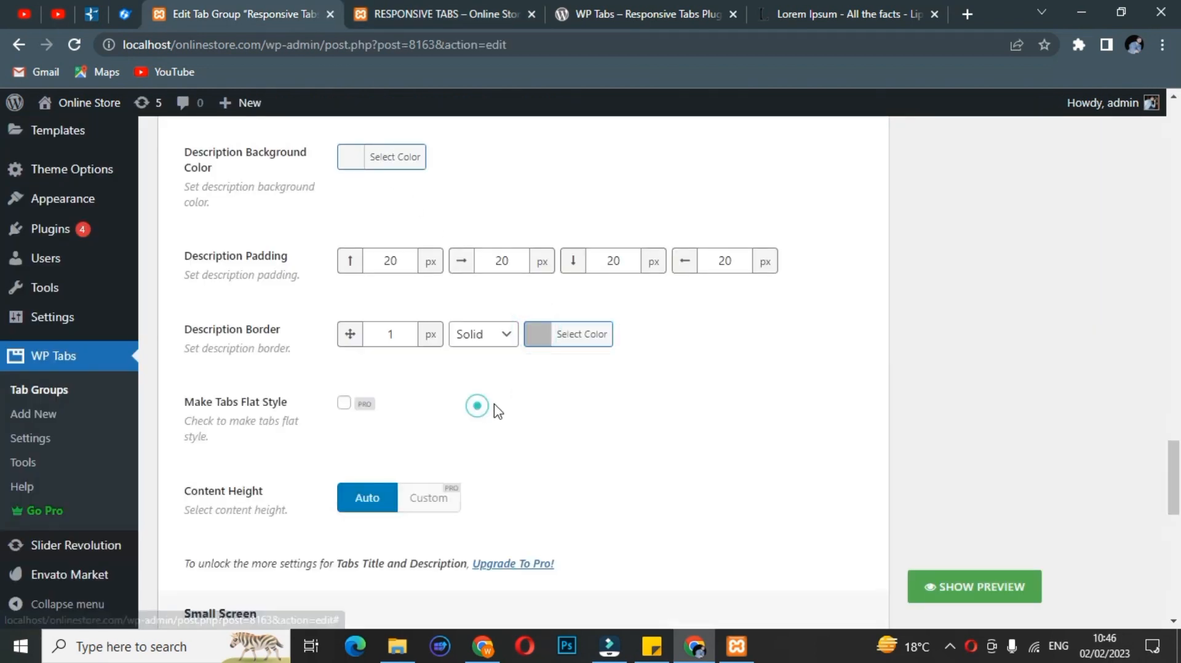
Look over the Small Screen and Animation options and update the tab group
scroll(502, 410, "down", 5)
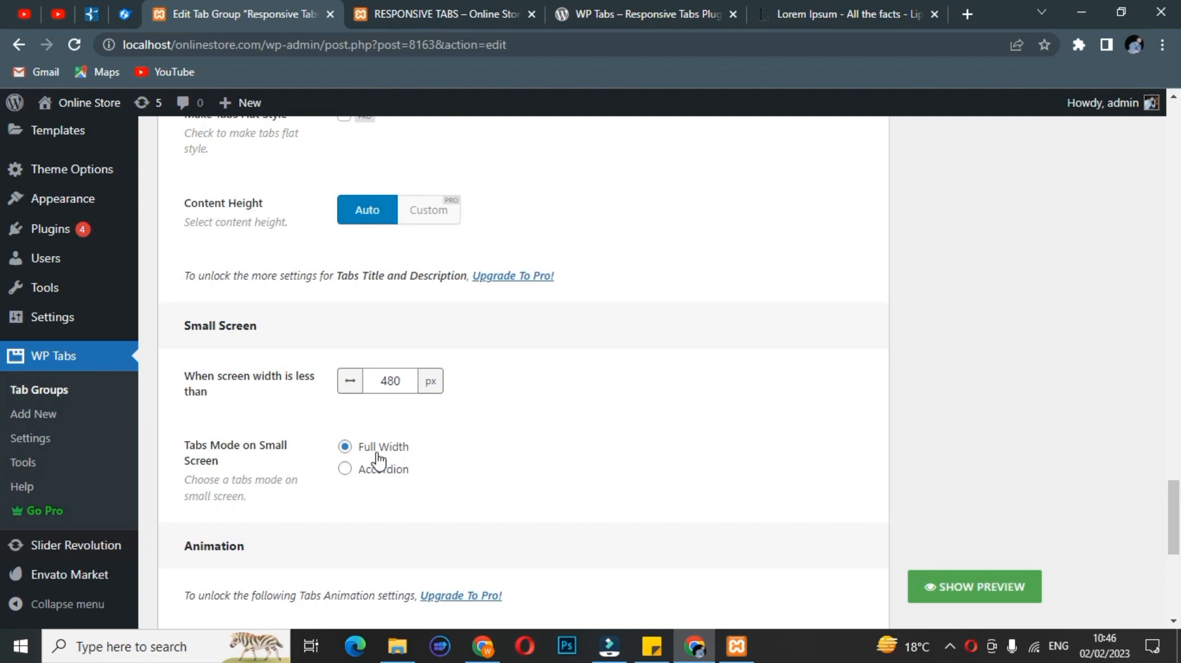
scroll(388, 461, "down", 5)
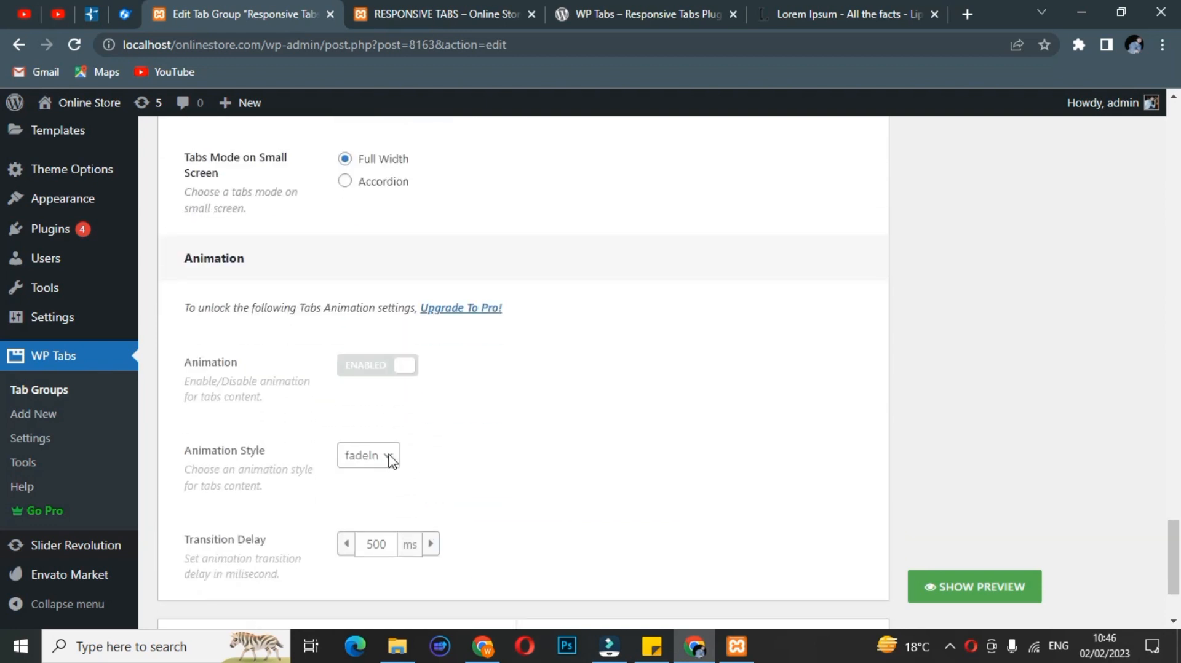
scroll(391, 456, "down", 3)
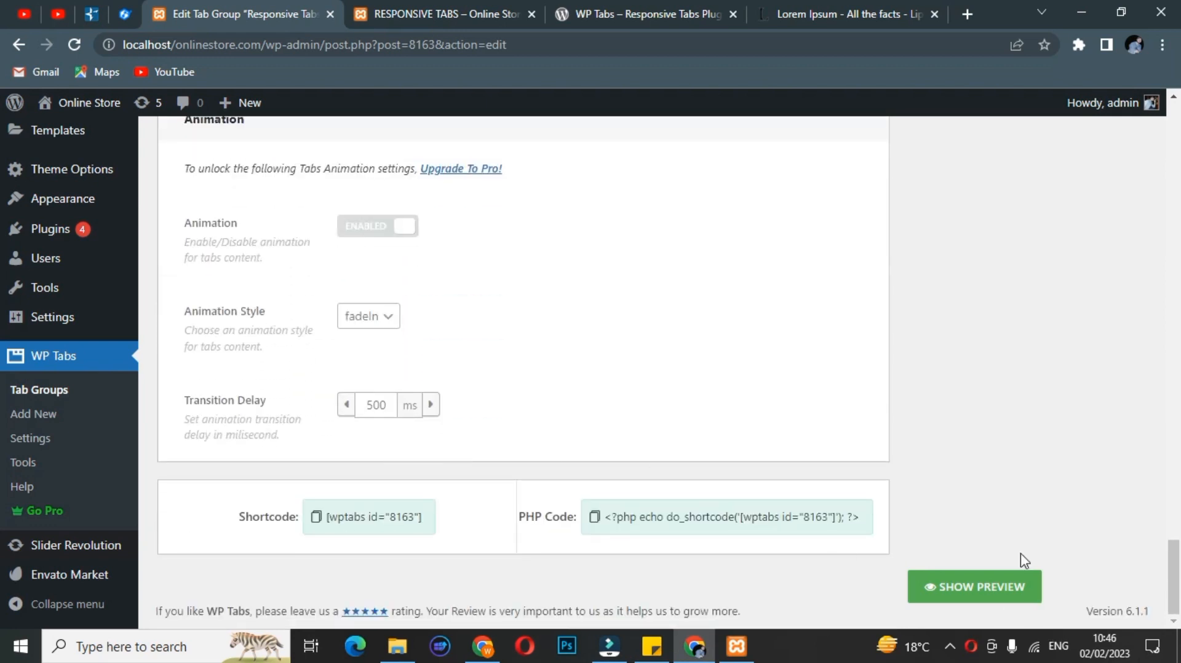
scroll(1021, 542, "up", 15)
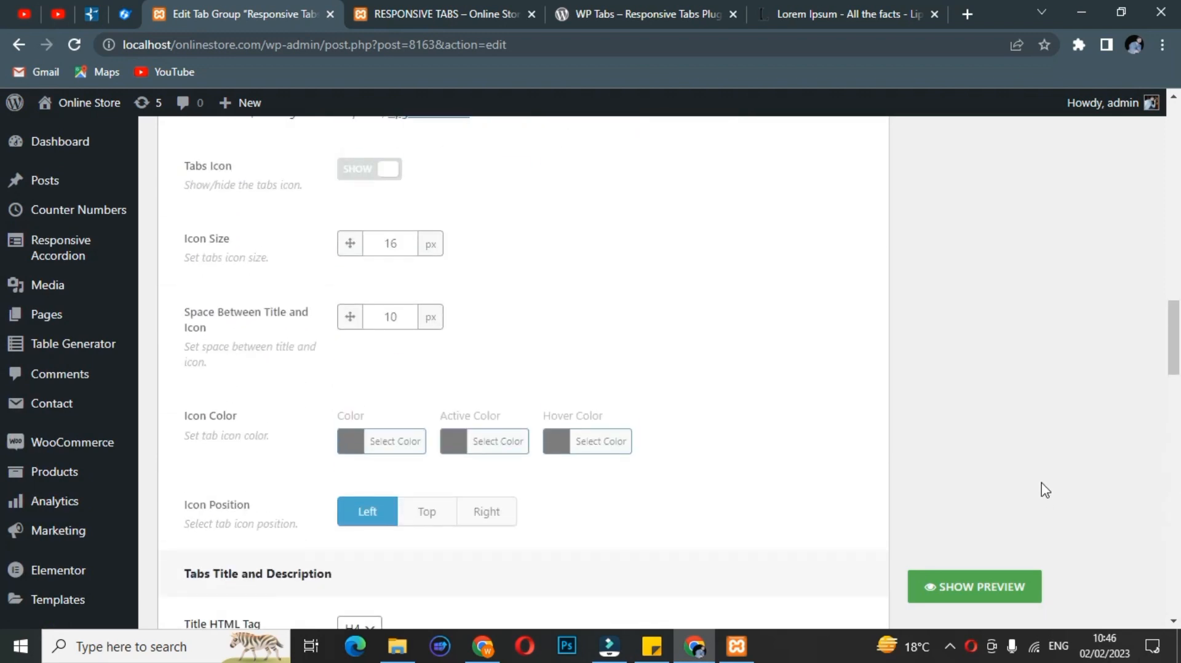
scroll(1099, 408, "up", 15)
scroll(1108, 461, "down", 4)
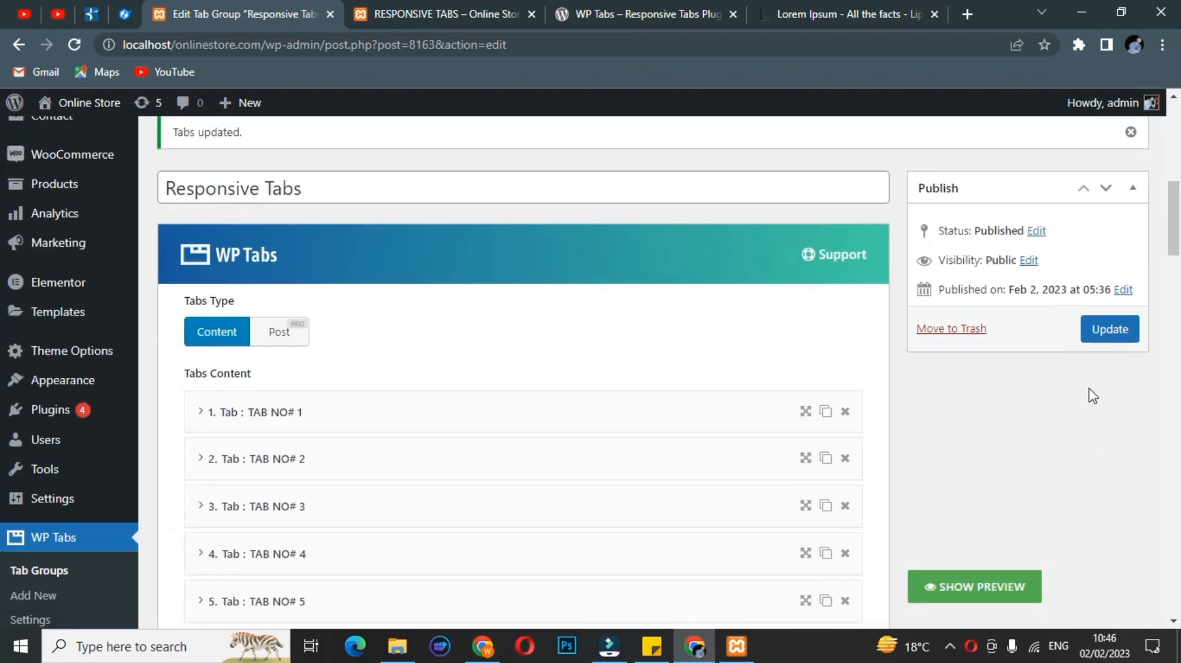
left_click(1087, 331)
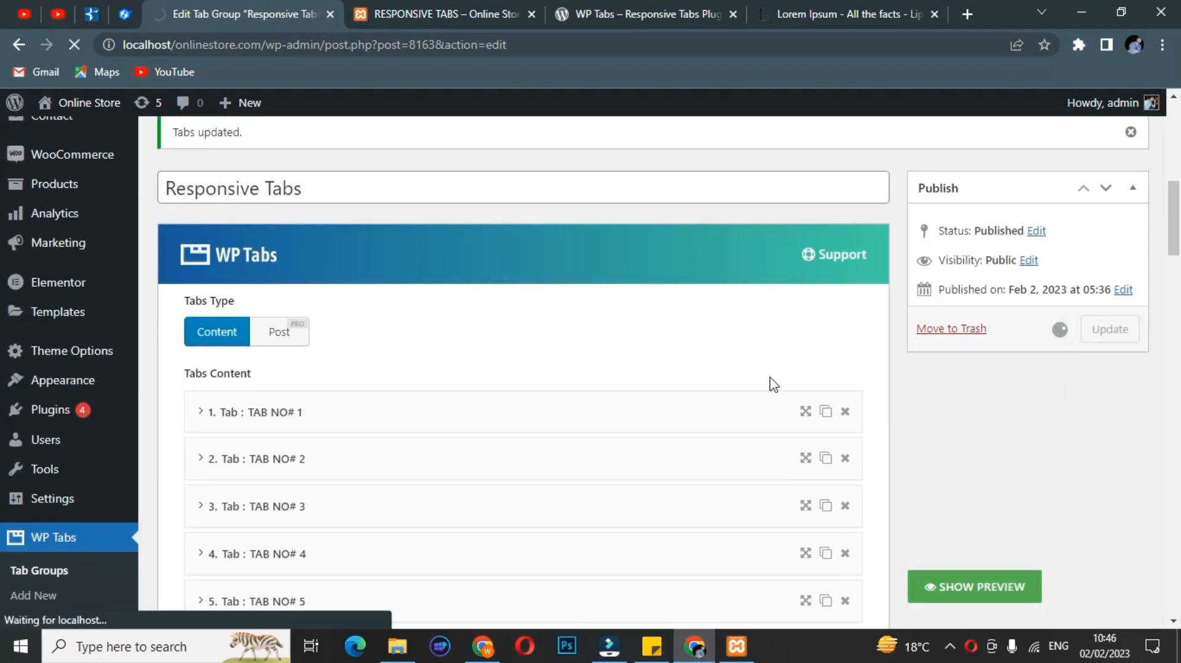
scroll(756, 394, "down", 7)
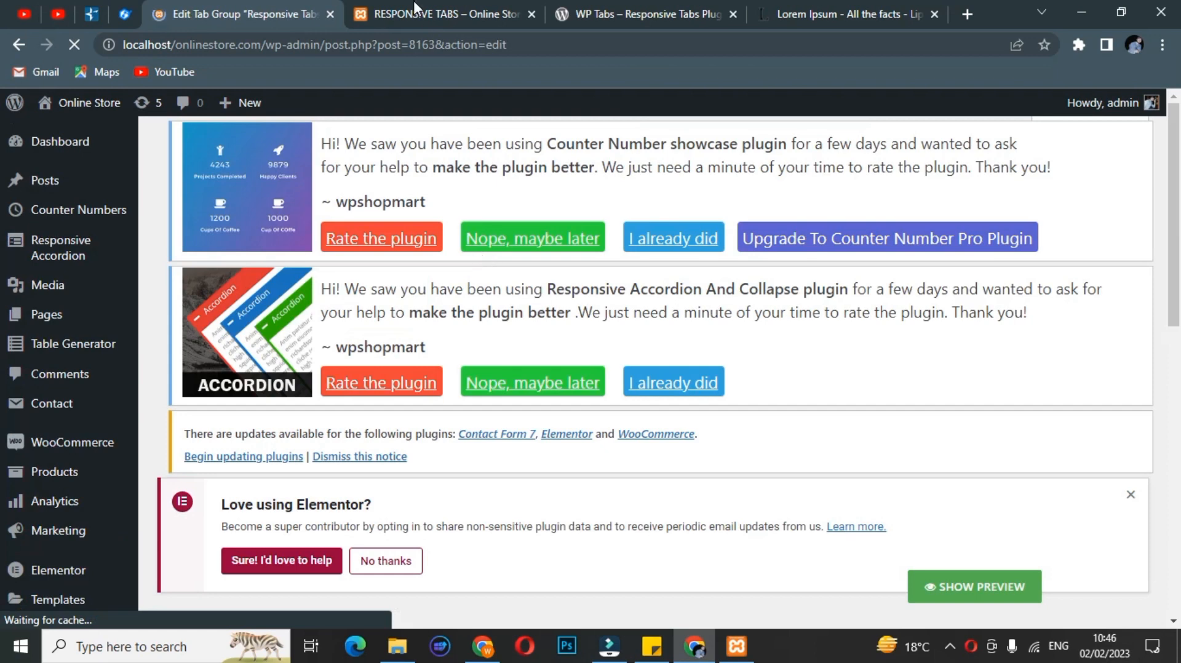
Reload the live Responsive Tabs page and check the new styling by switching to TAB NO# 2 and TAB NO# 3
left_click(414, 6)
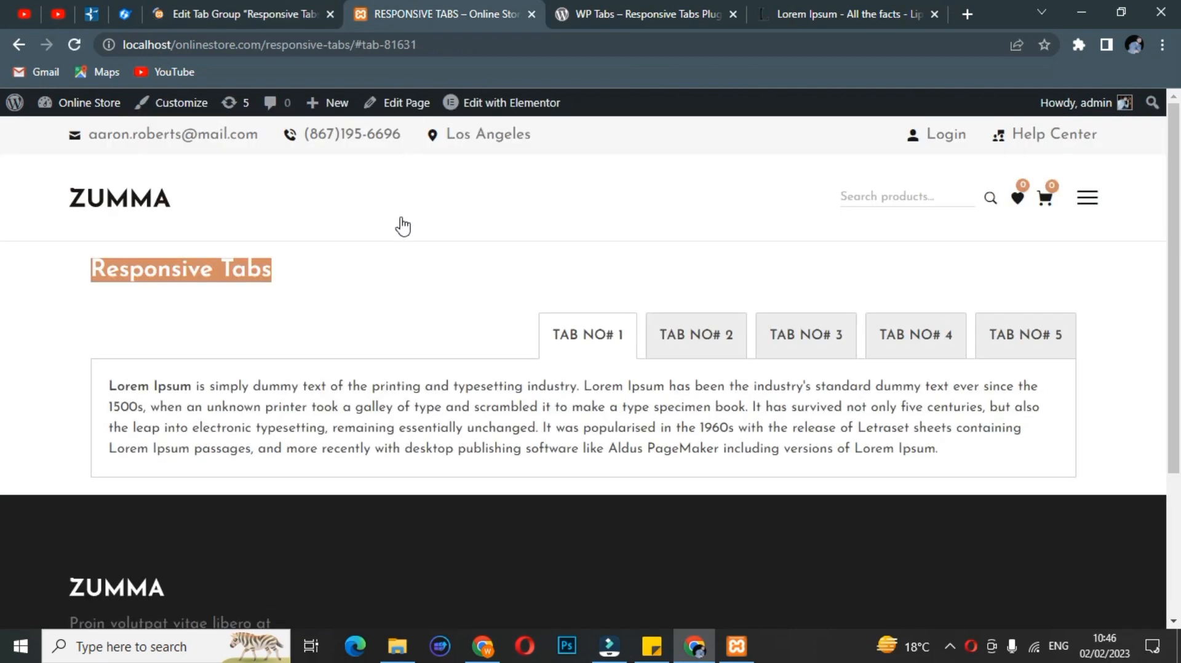
left_click(74, 44)
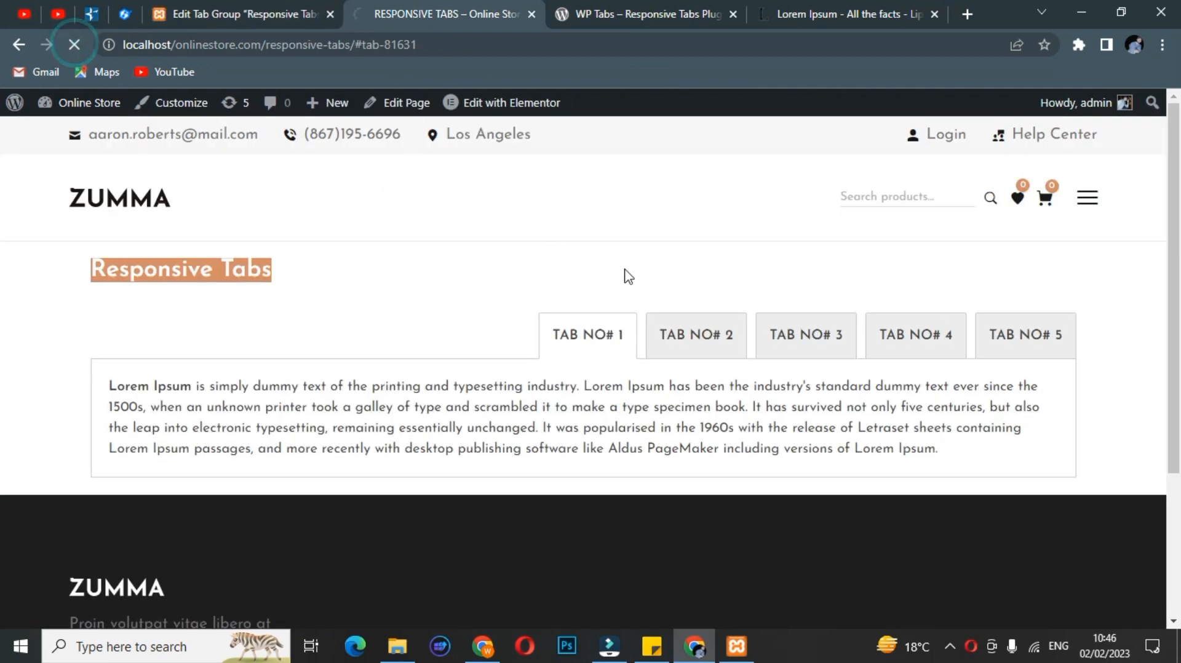
left_click(506, 274)
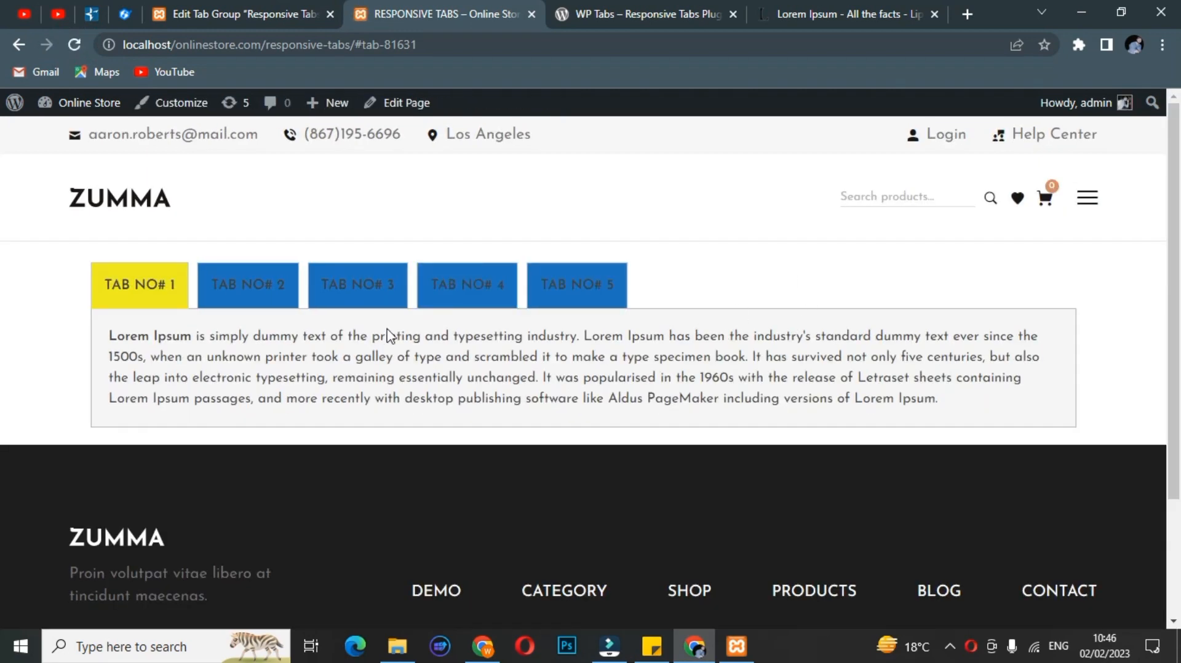
left_click(239, 296)
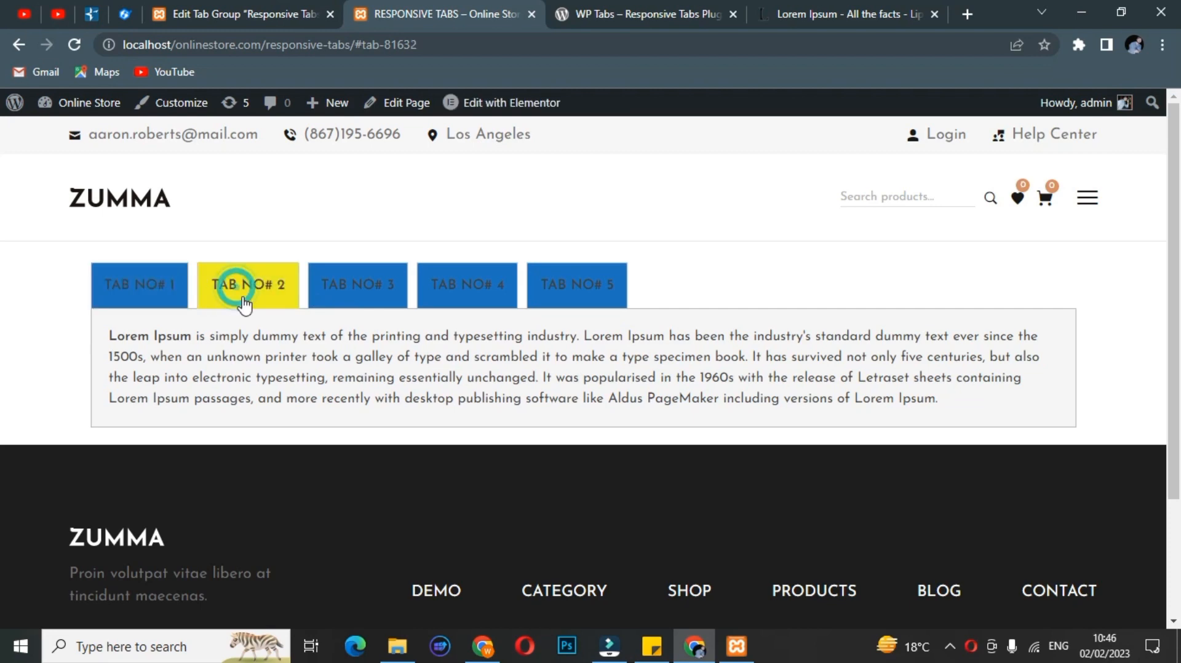
left_click(337, 289)
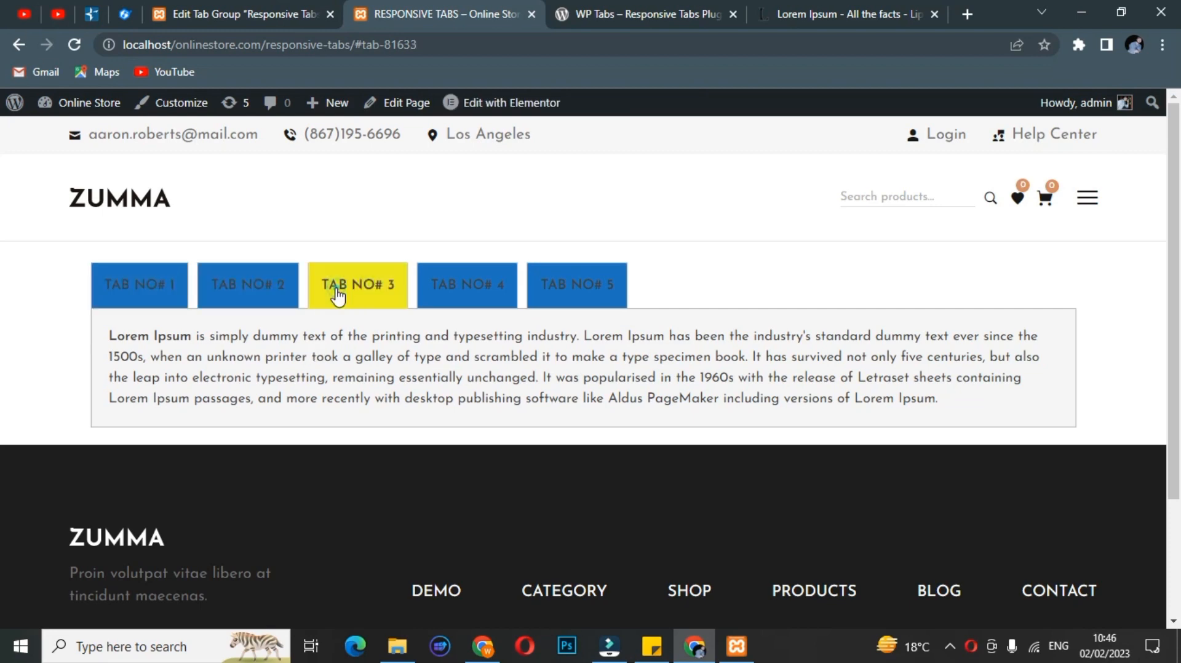
Return to the tab group editor and open its Typography settings
left_click(243, 1)
scroll(667, 412, "down", 10)
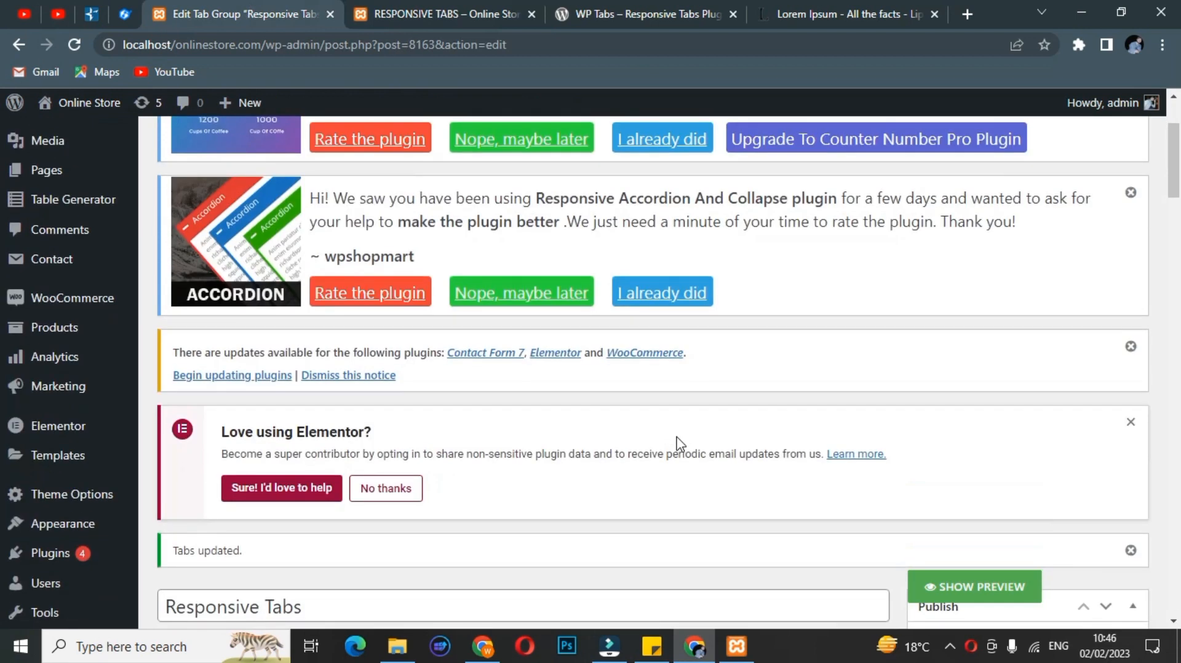
scroll(529, 412, "down", 7)
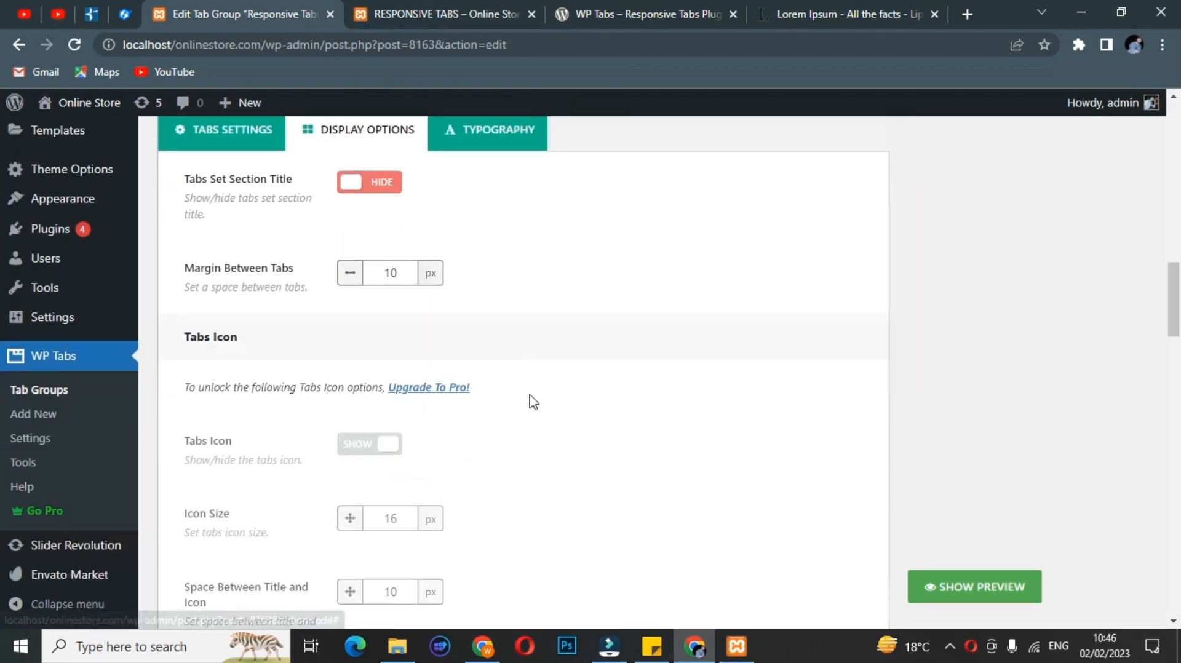
scroll(495, 345, "down", 2)
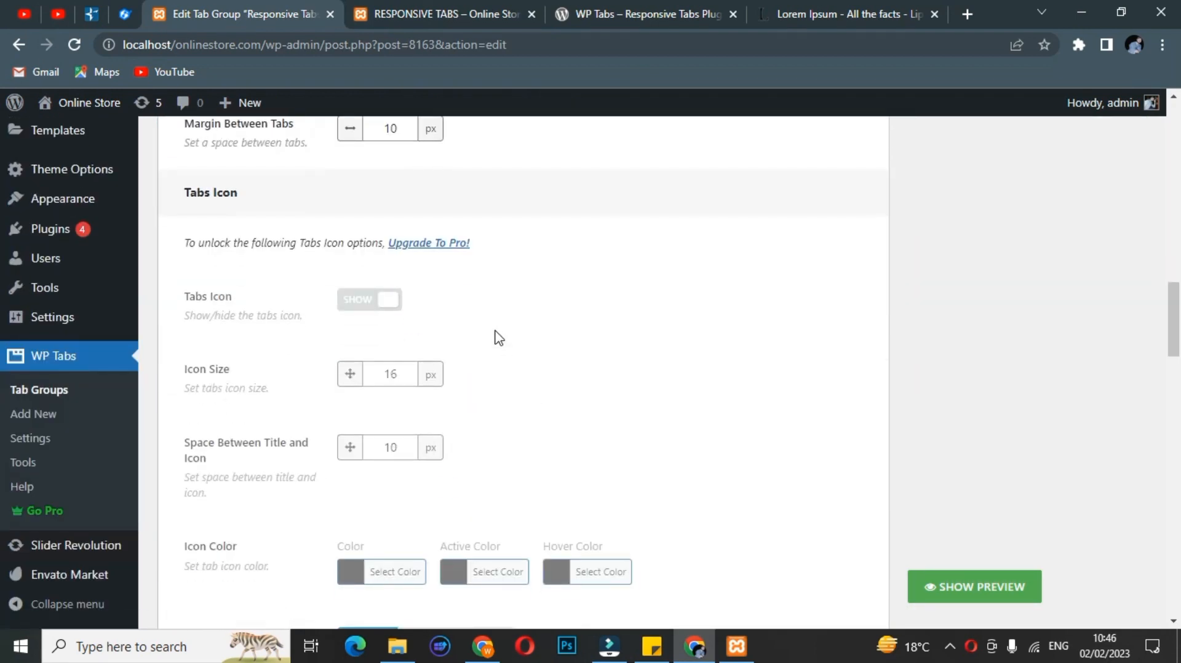
scroll(496, 353, "up", 2)
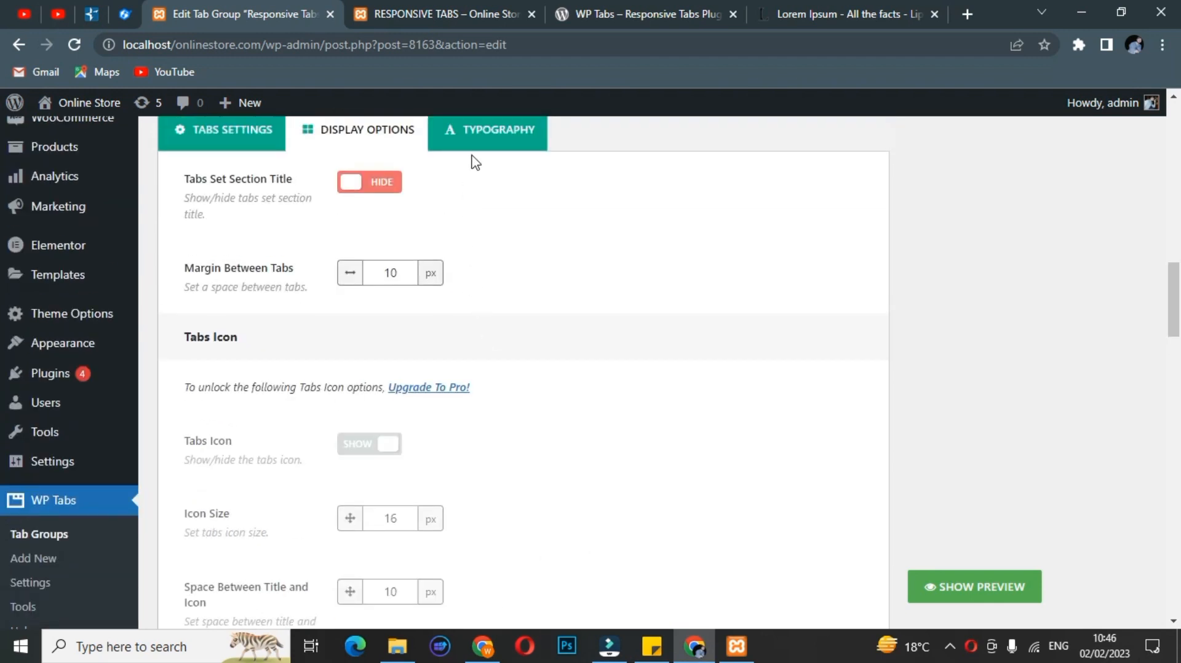
left_click(484, 132)
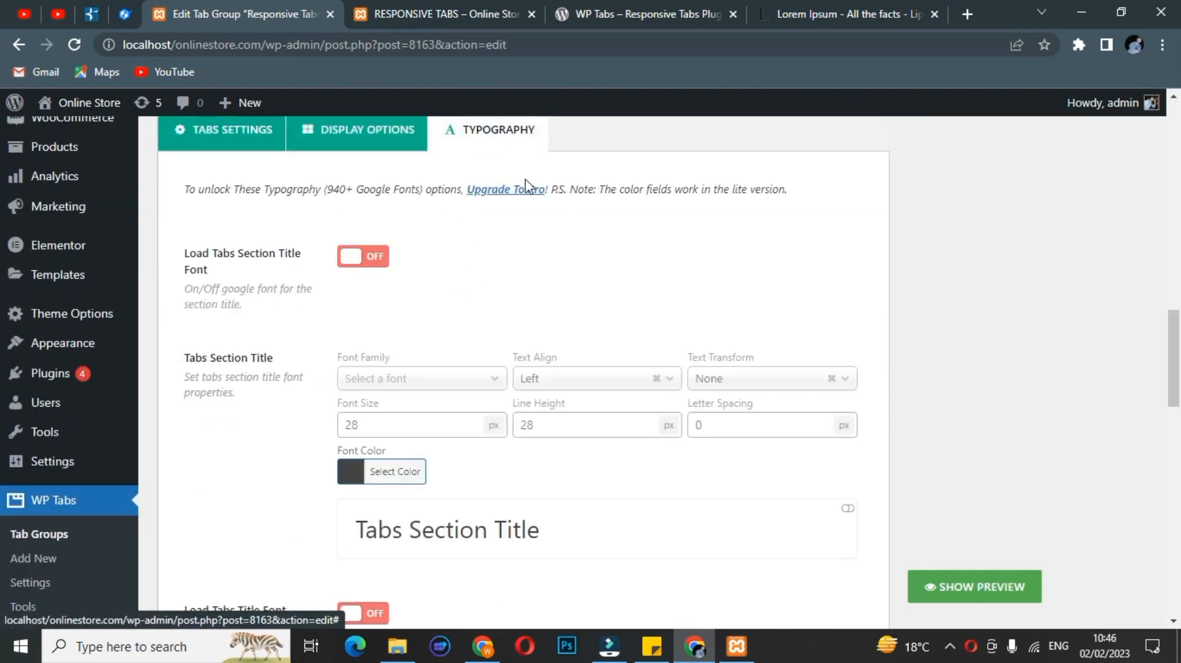
Set the Tabs Title Font Color, Font Hover Color and Font Active Color to white #ffffff
scroll(537, 273, "down", 4)
scroll(523, 307, "down", 2)
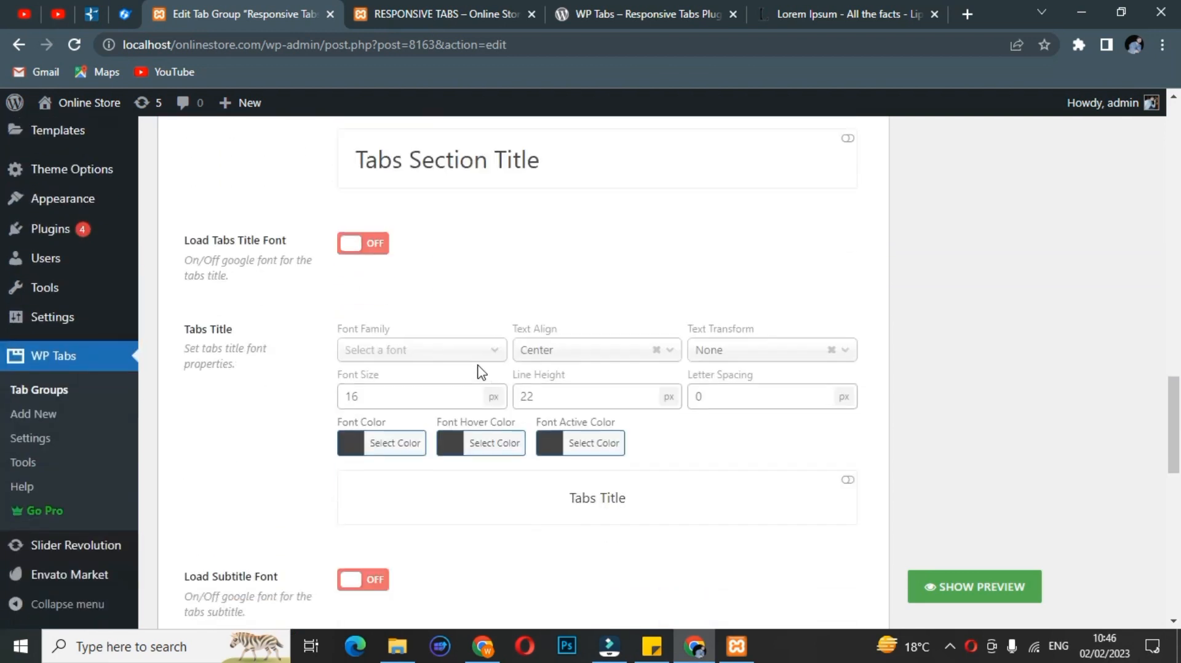
left_click(361, 400)
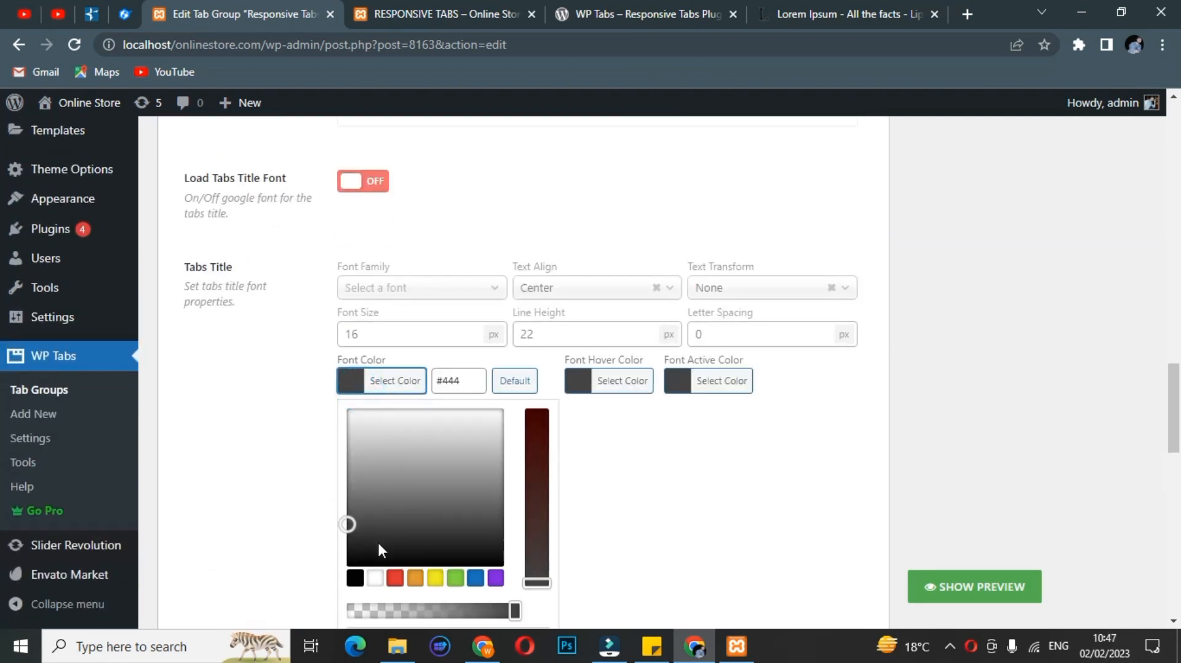
left_click(375, 577)
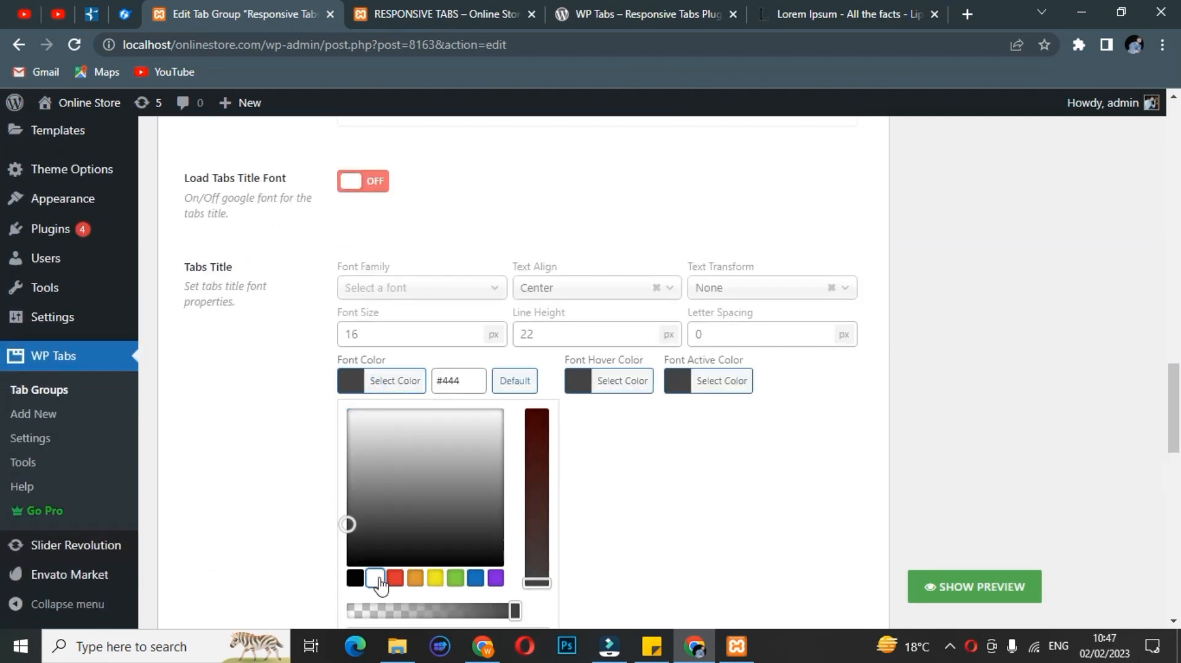
left_click(577, 385)
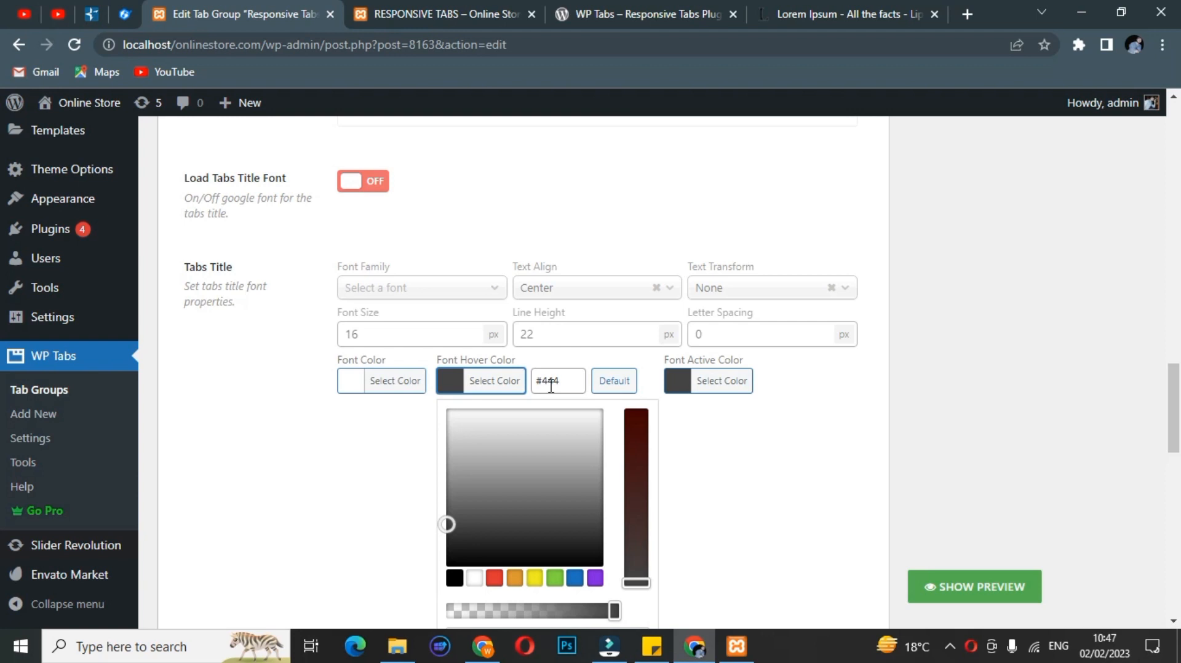
left_click(473, 578)
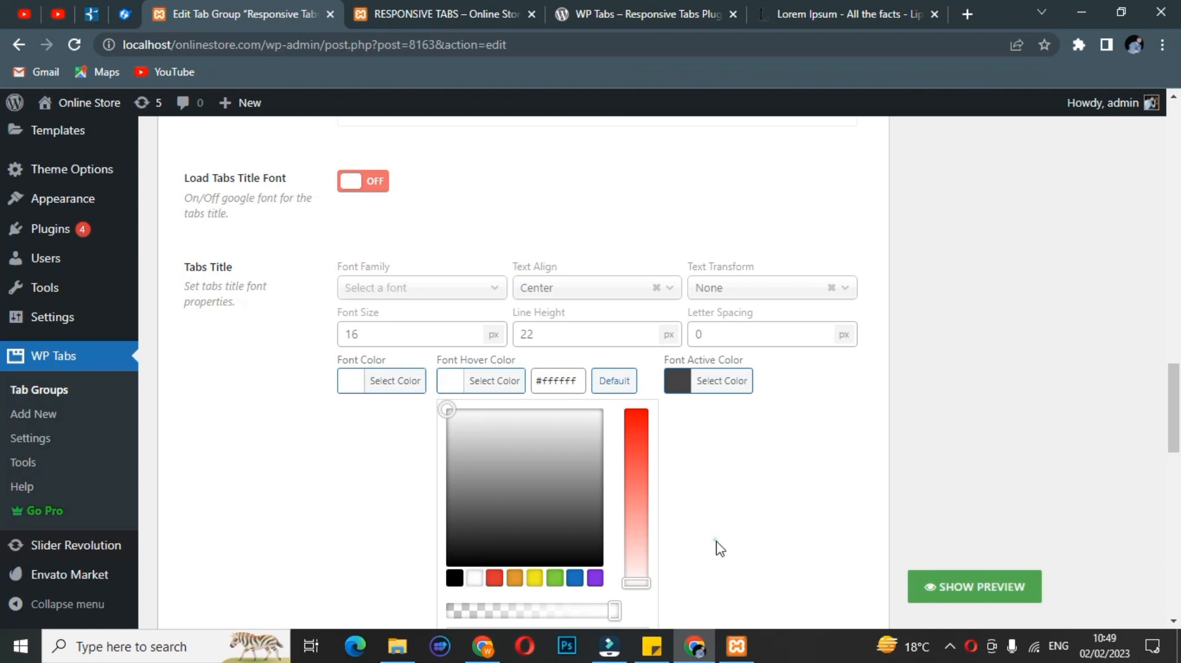
left_click(711, 540)
left_click(545, 382)
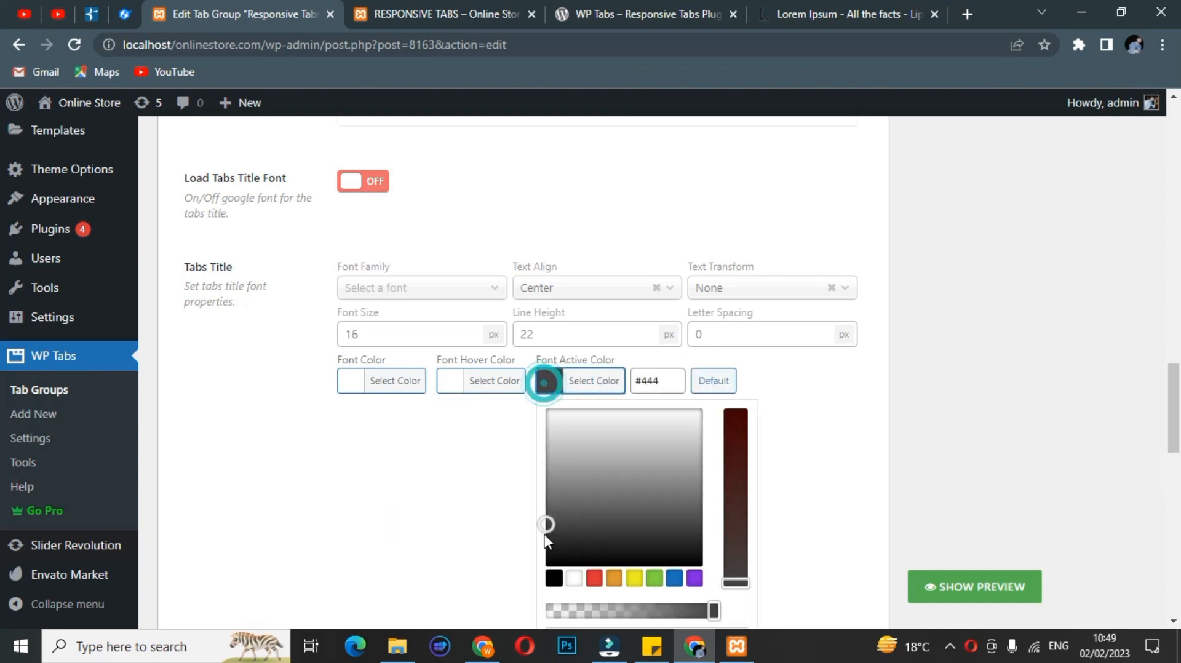
left_click(574, 578)
left_click(830, 453)
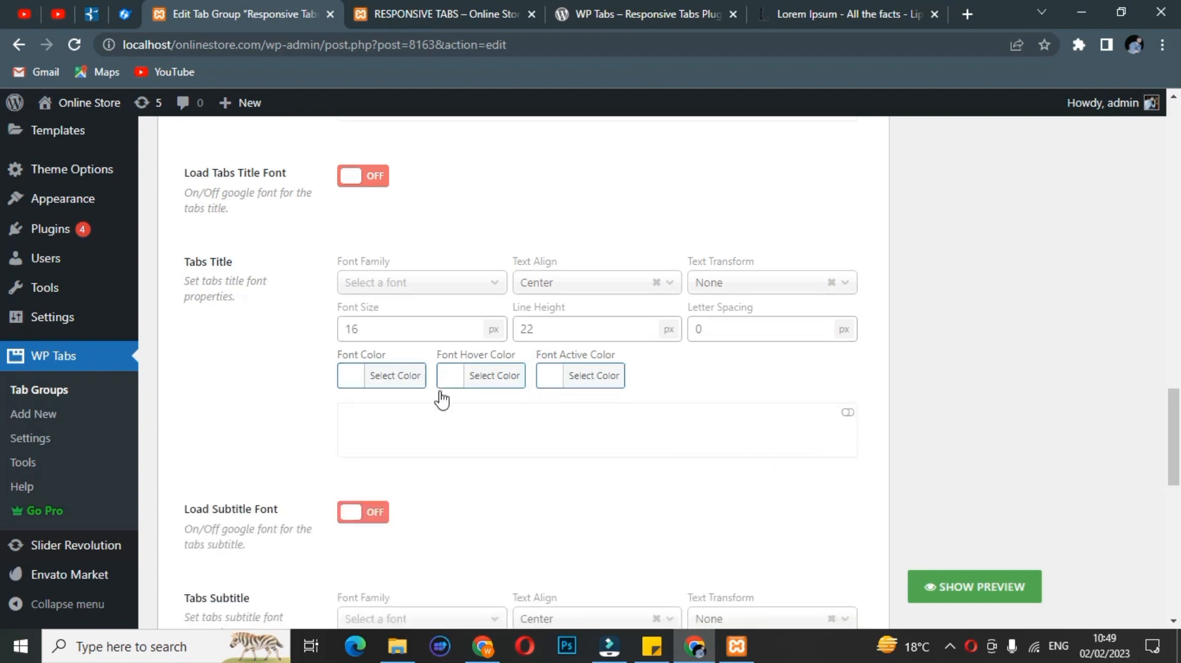
Review the font settings for the tabs title, subtitle and description
scroll(440, 400, "down", 5)
scroll(446, 395, "up", 3)
scroll(516, 328, "up", 2)
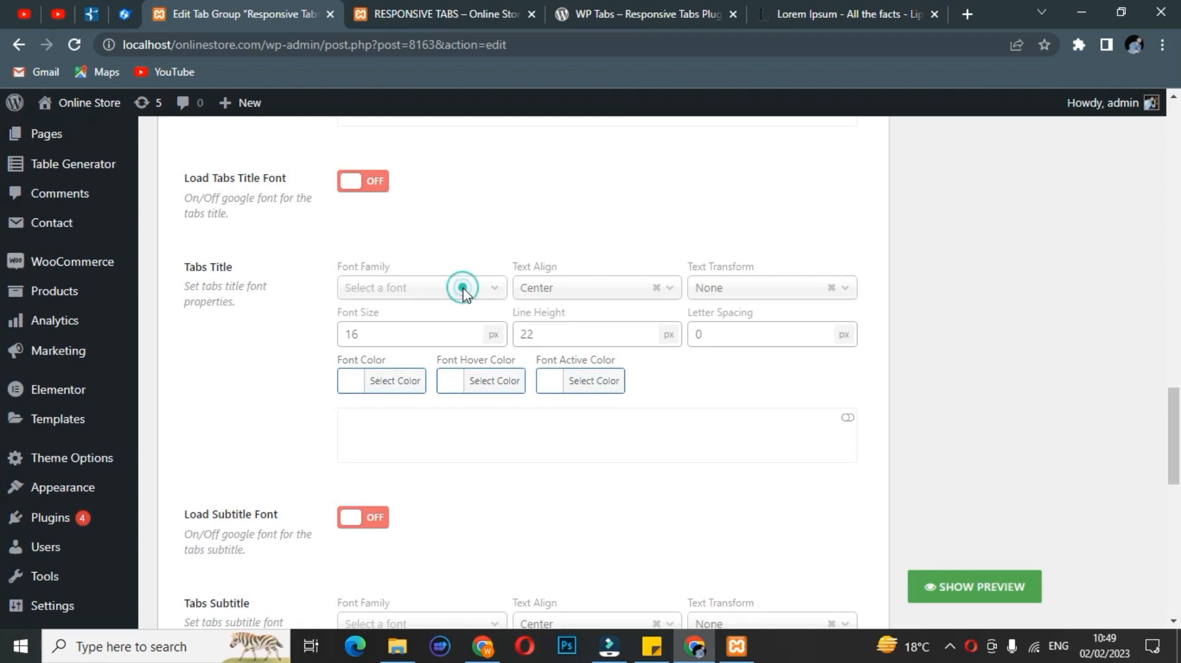
scroll(492, 304, "down", 5)
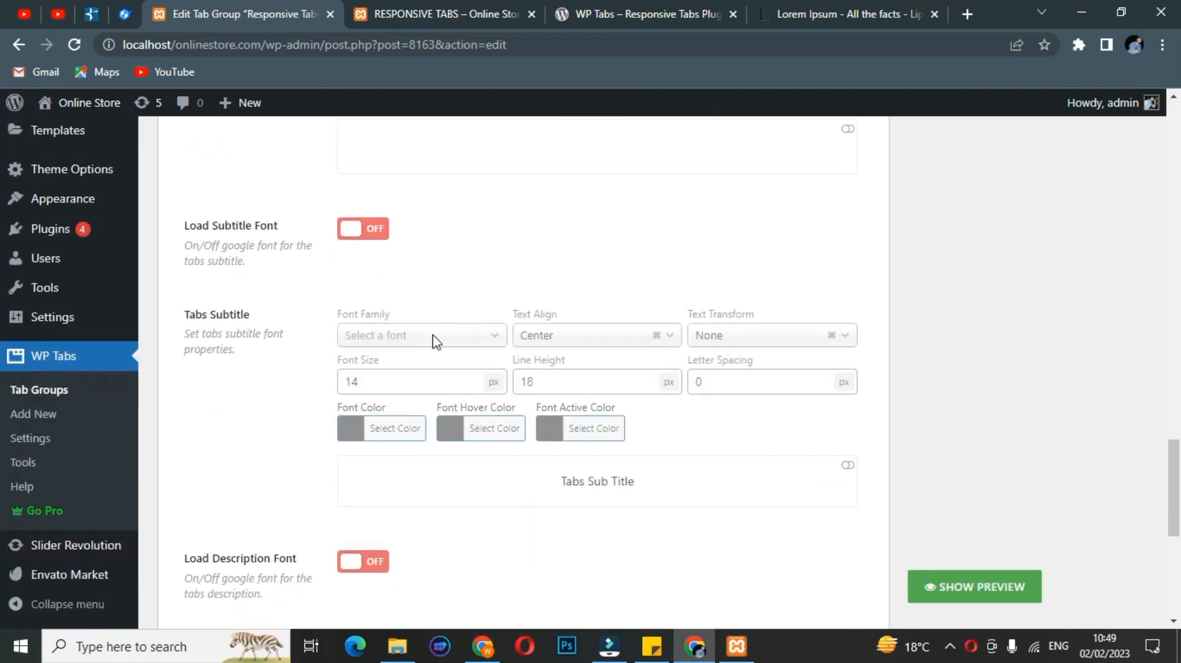
scroll(431, 351, "down", 5)
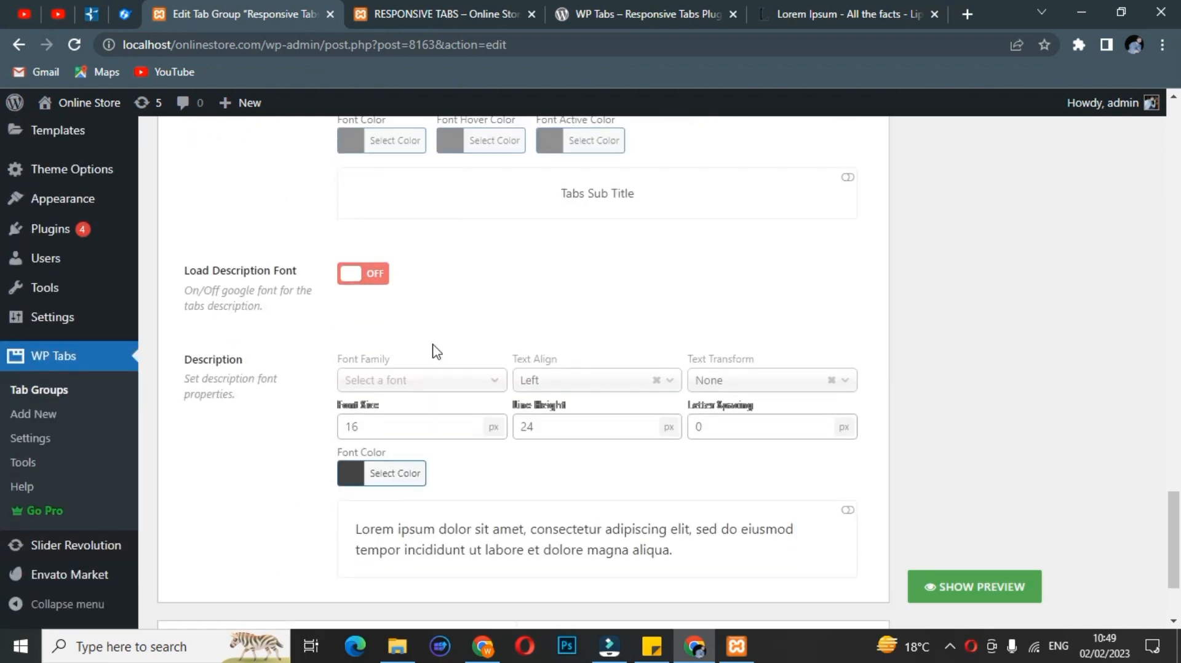
scroll(456, 332, "down", 3)
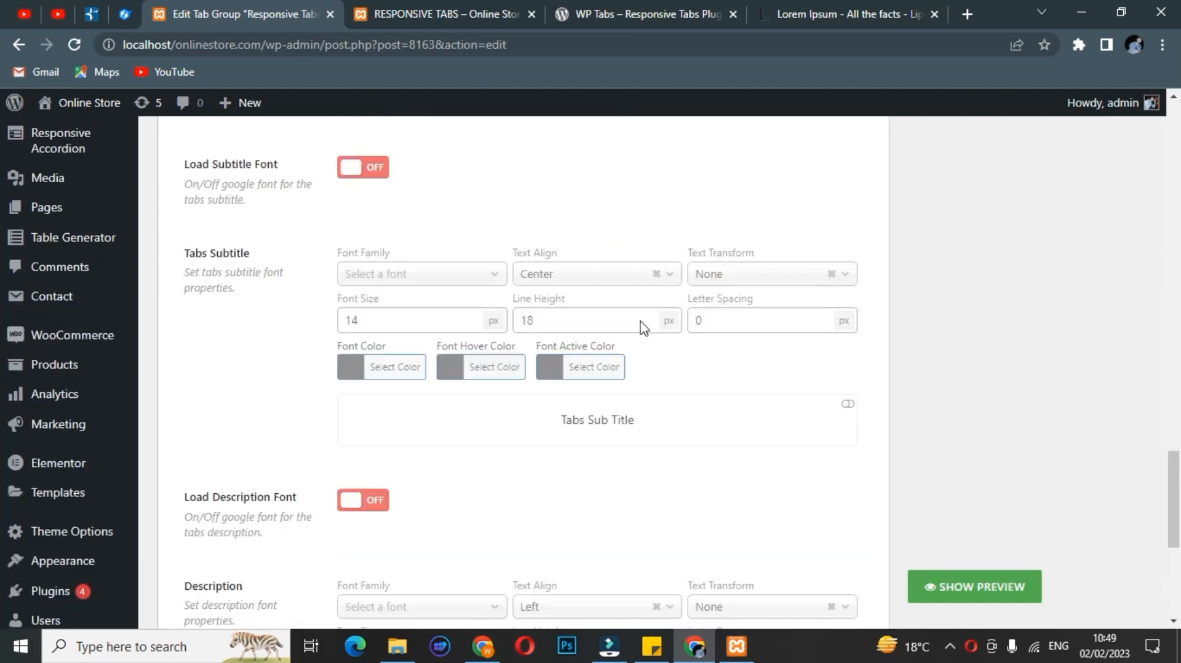
scroll(638, 327, "up", 15)
scroll(577, 335, "up", 10)
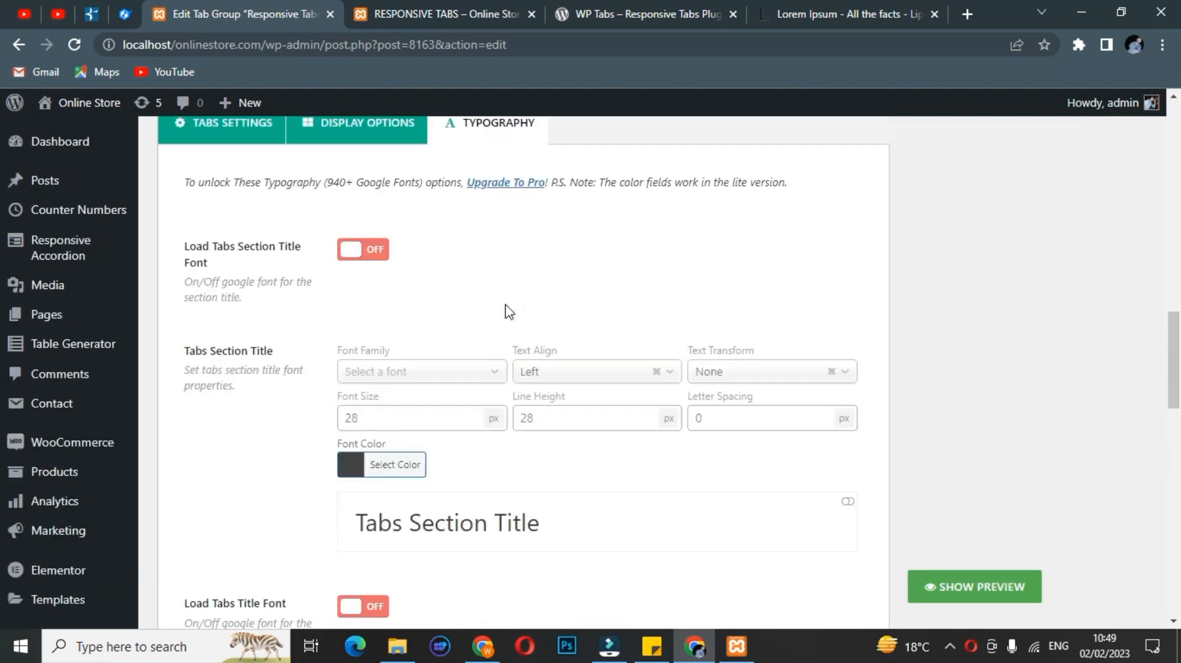
Change the title's Hover Background in the Display Options to the yellow preset #eeee22
left_click(341, 417)
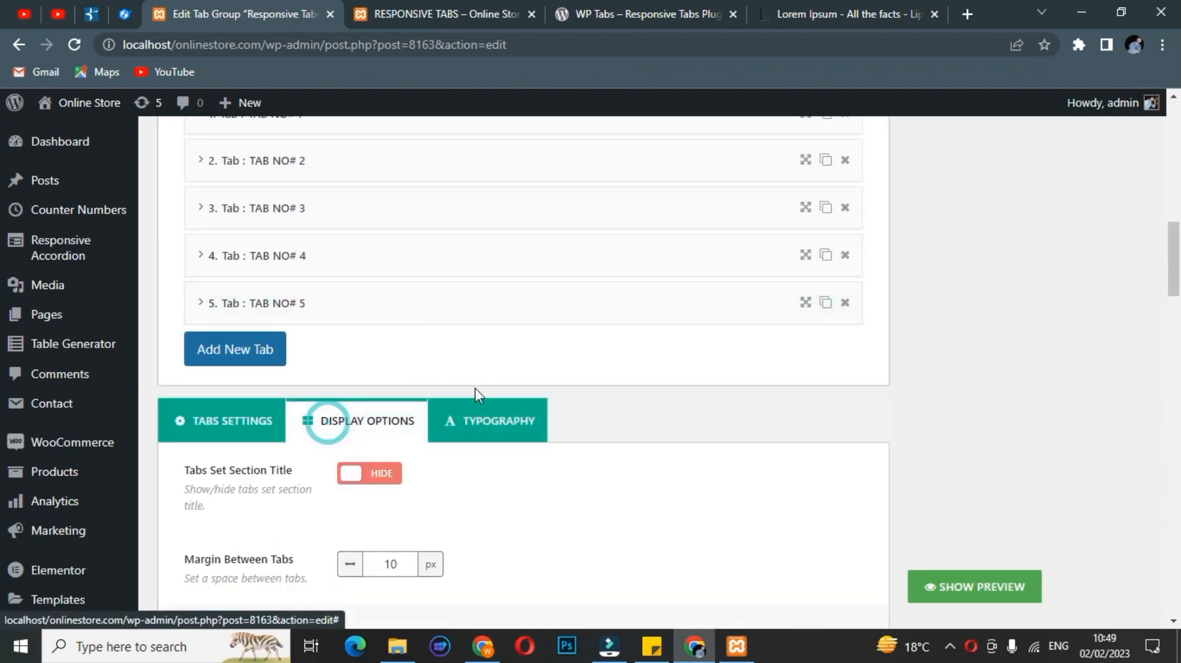
scroll(478, 390, "down", 14)
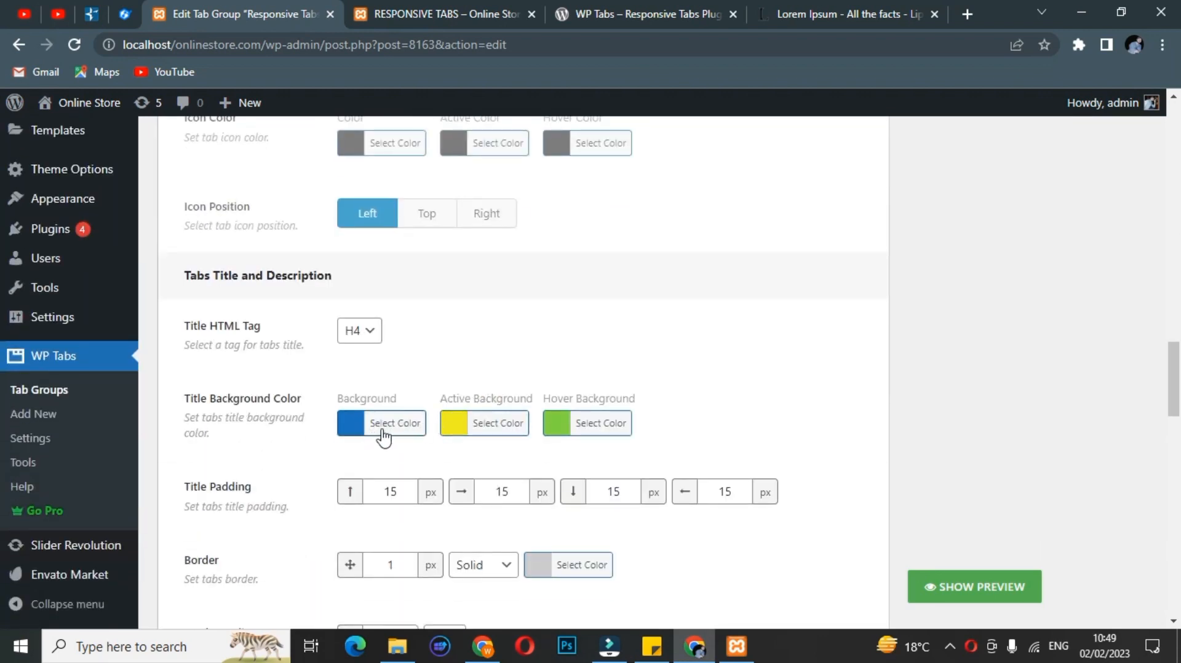
left_click(567, 425)
scroll(577, 489, "down", 1)
scroll(576, 488, "down", 1)
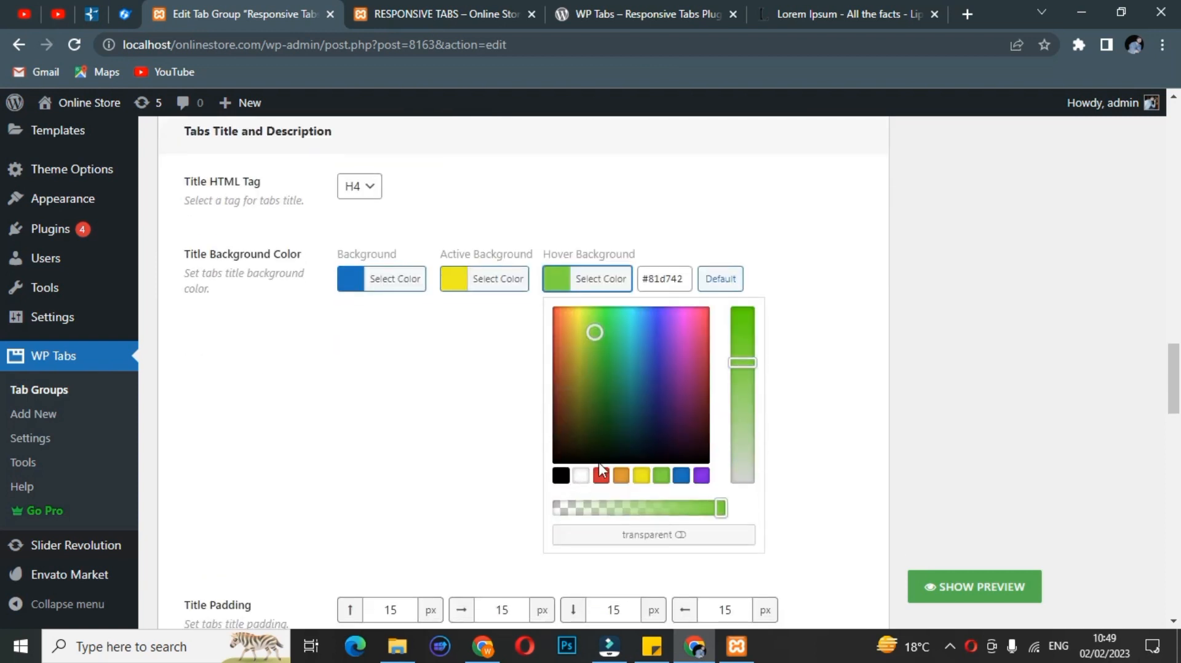
left_click(640, 479)
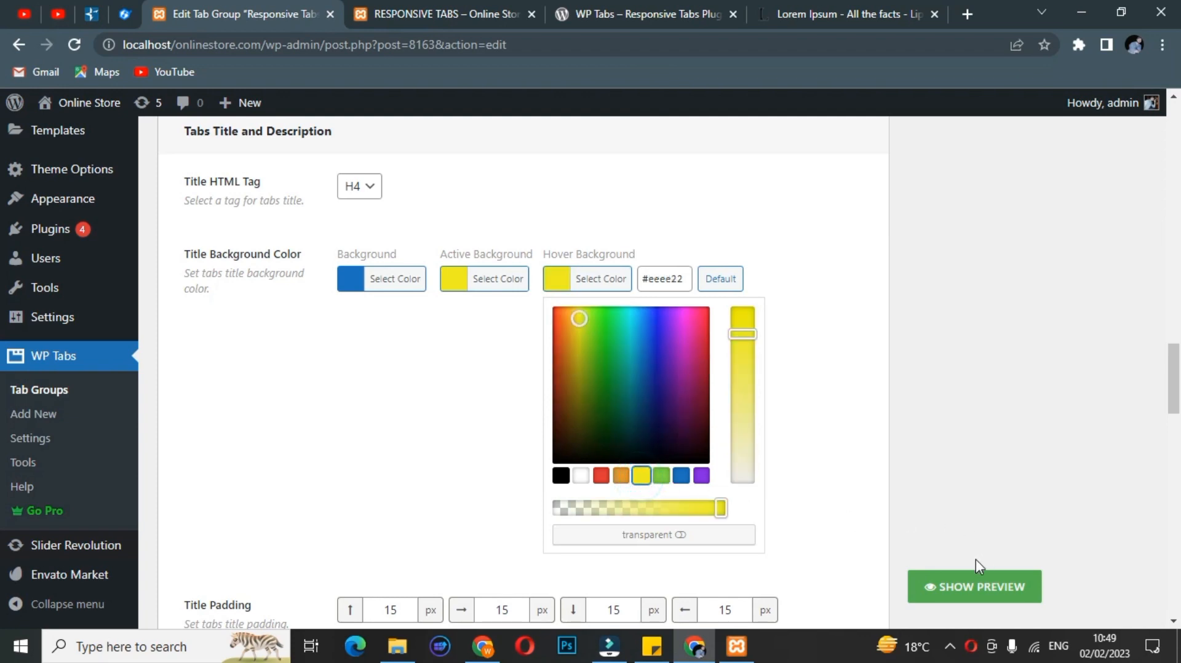
Update the Responsive Tabs group to save the color changes
scroll(976, 511, "up", 1)
scroll(976, 464, "up", 20)
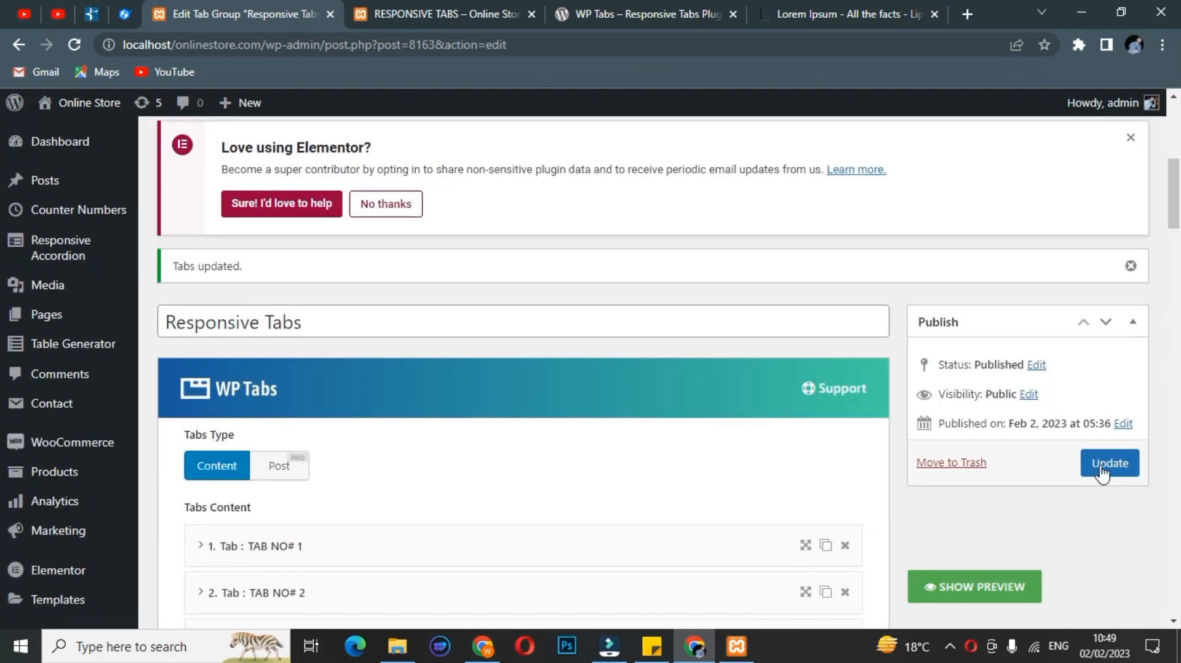
left_click(1101, 469)
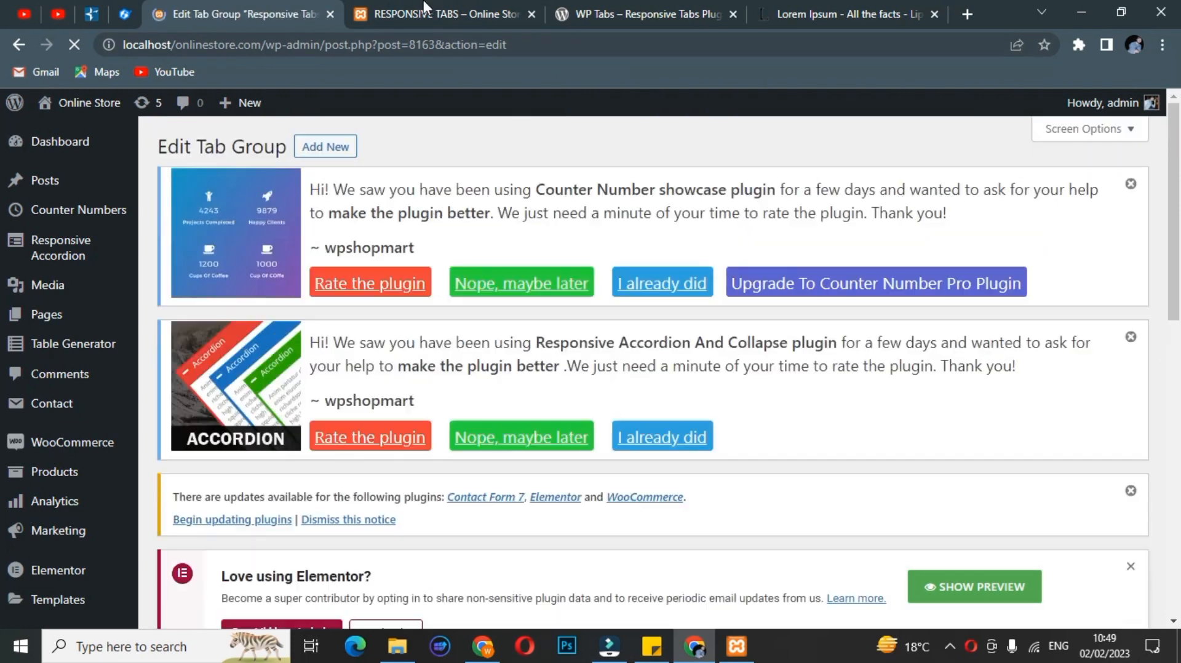
Reload the published Responsive Tabs page and check the tab colors by opening TAB NO# 4 and TAB NO# 1
left_click(423, 8)
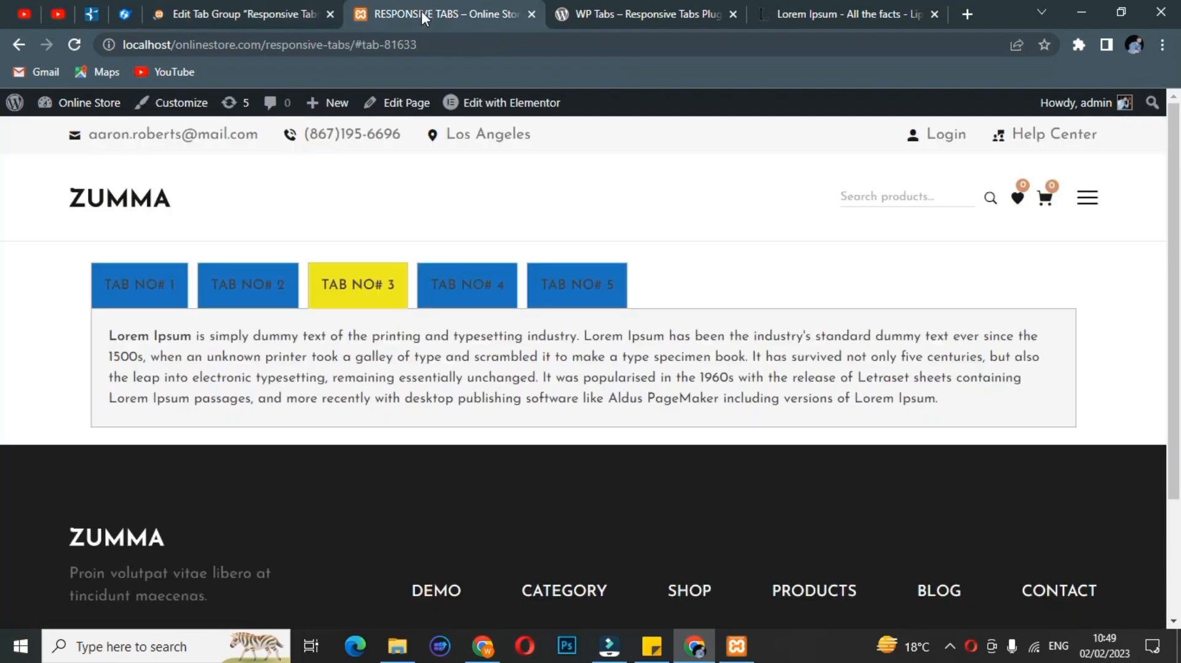
key("F5")
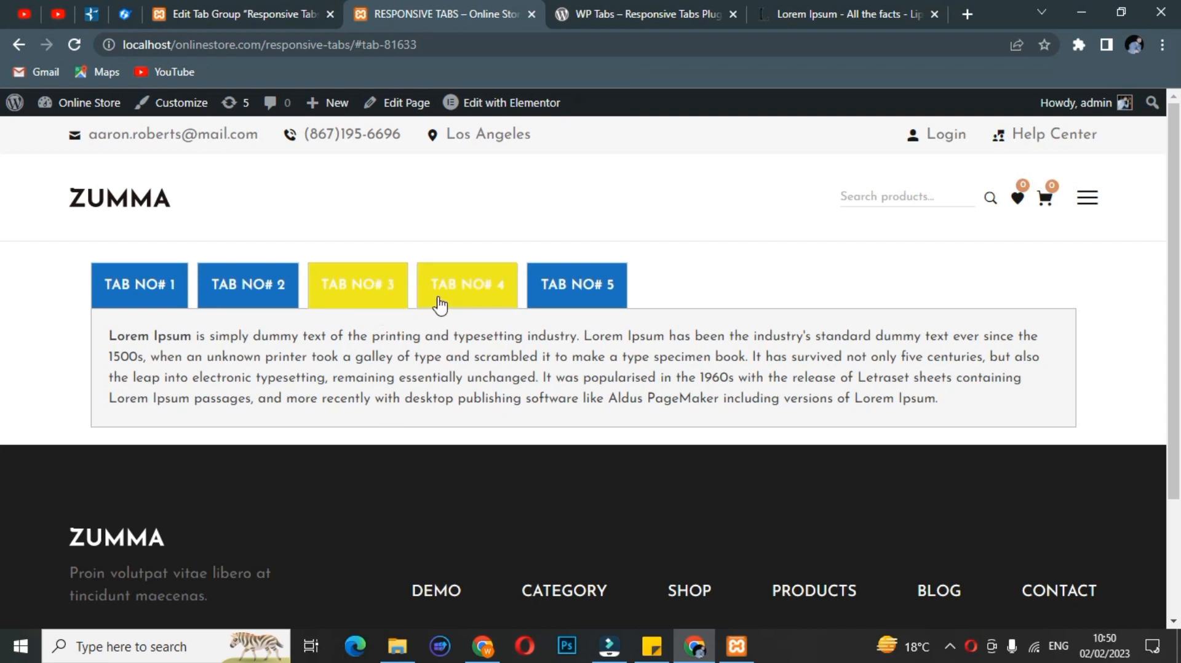
left_click(438, 304)
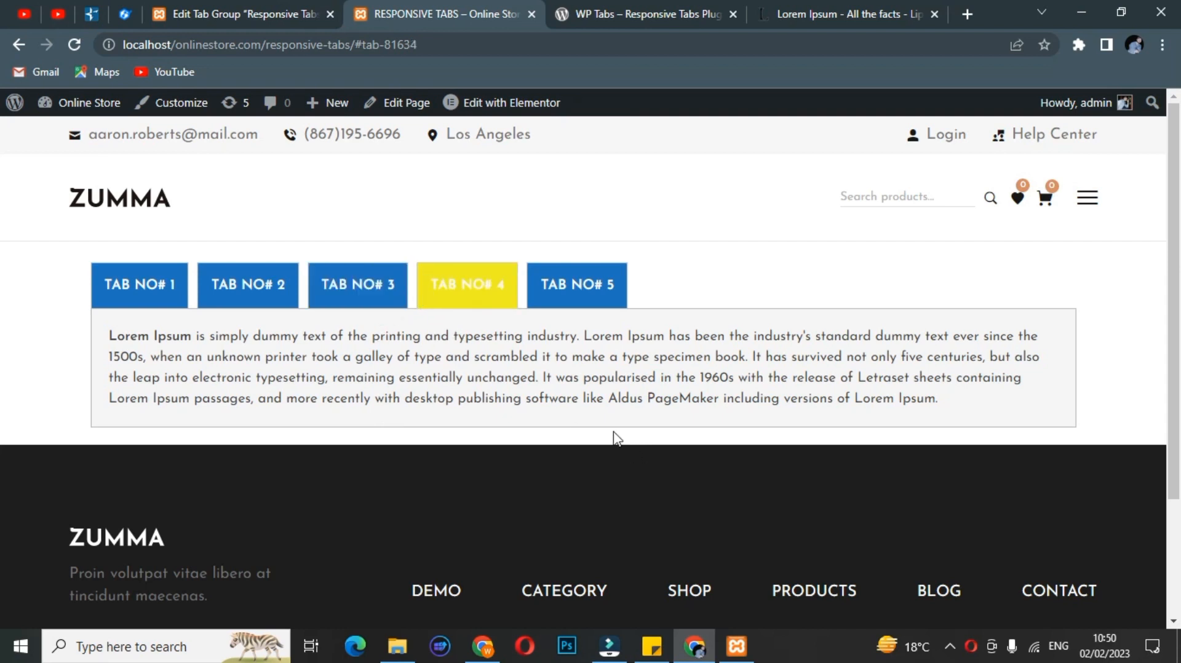
left_click(159, 287)
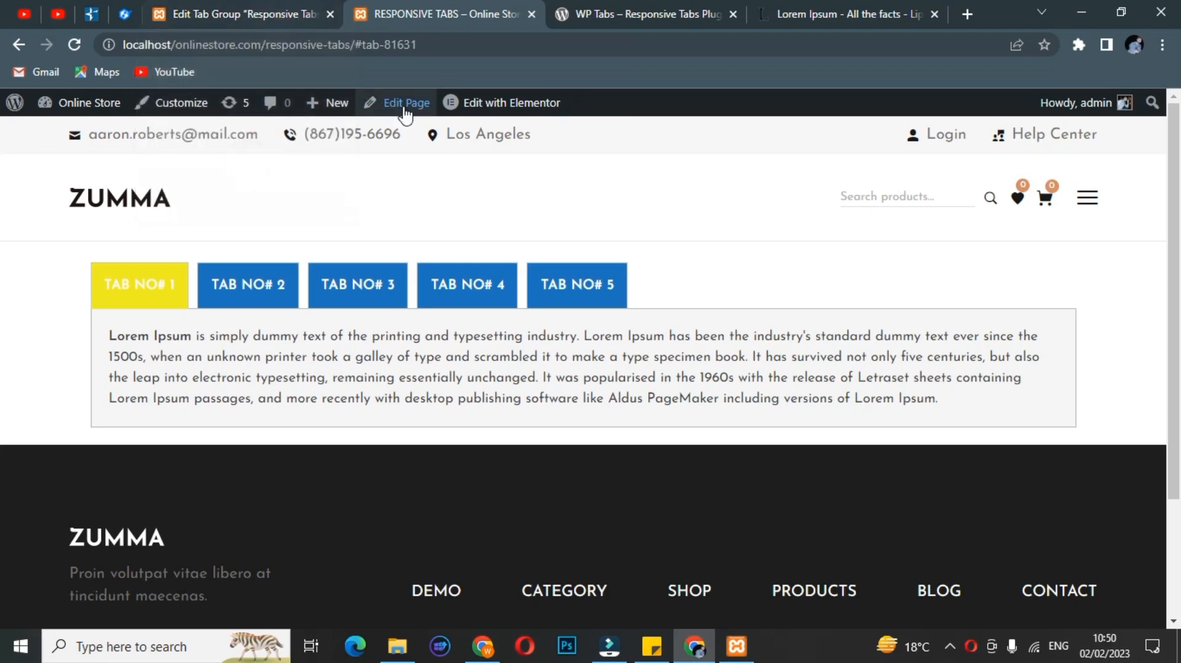
Look over the tab list and Display Options in the tab group editor and return to the published page
left_click(290, 9)
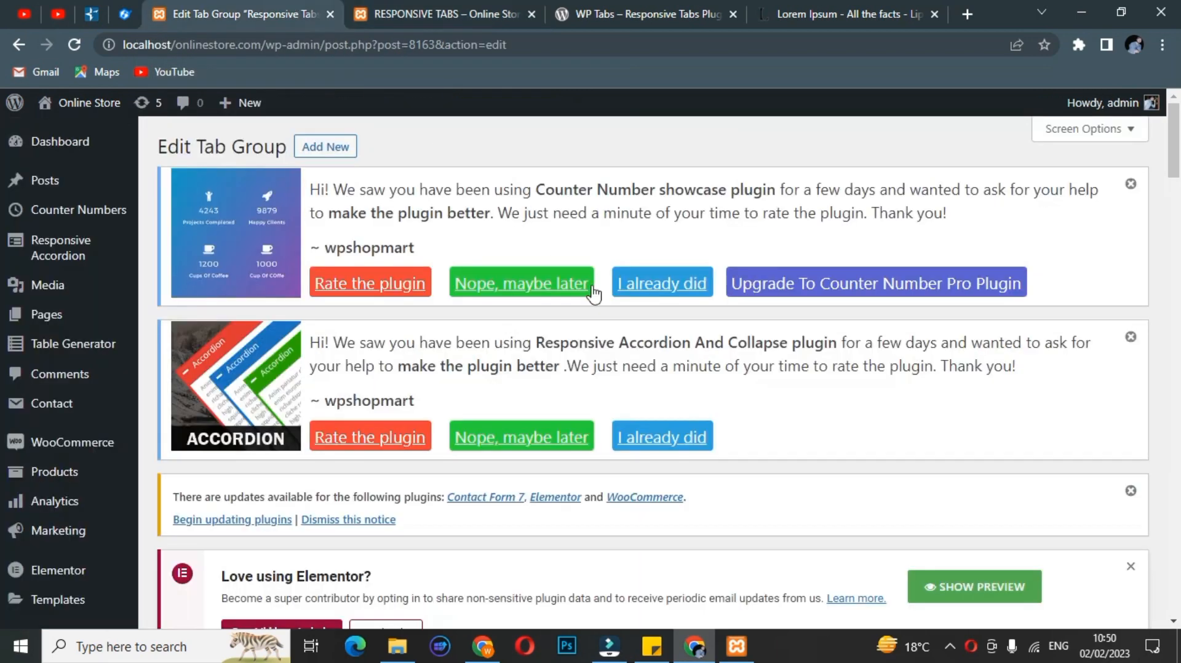
scroll(676, 333, "down", 3)
scroll(684, 332, "down", 6)
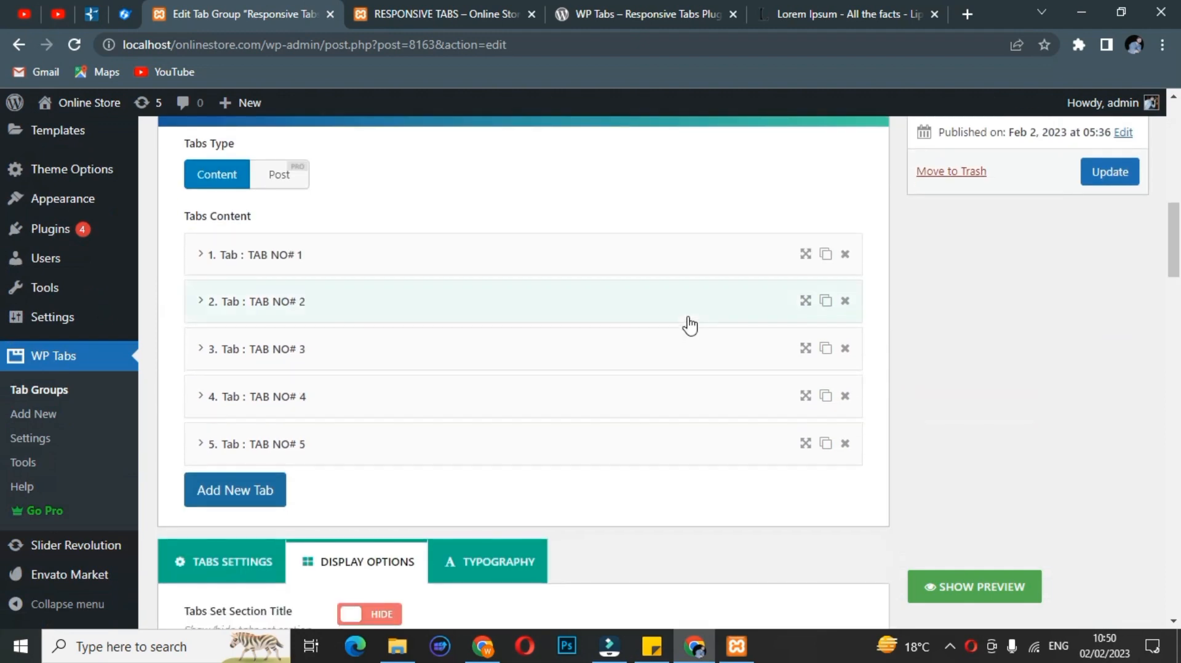
scroll(685, 334, "down", 2)
scroll(686, 338, "down", 2)
scroll(669, 332, "up", 6)
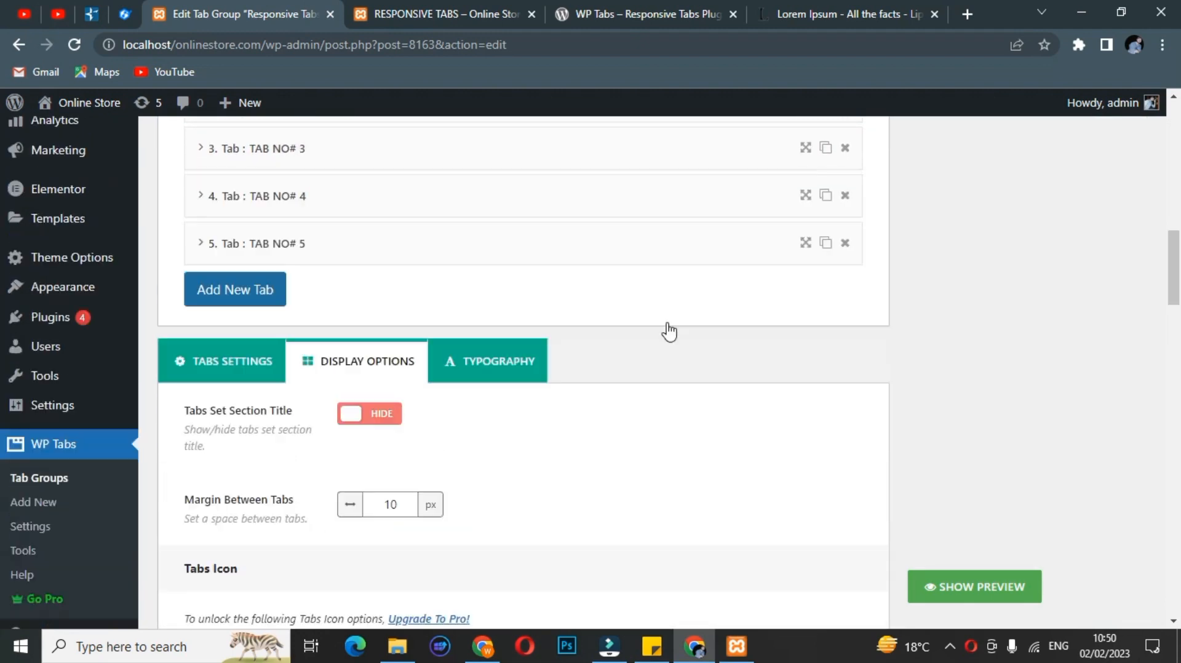
left_click(469, 6)
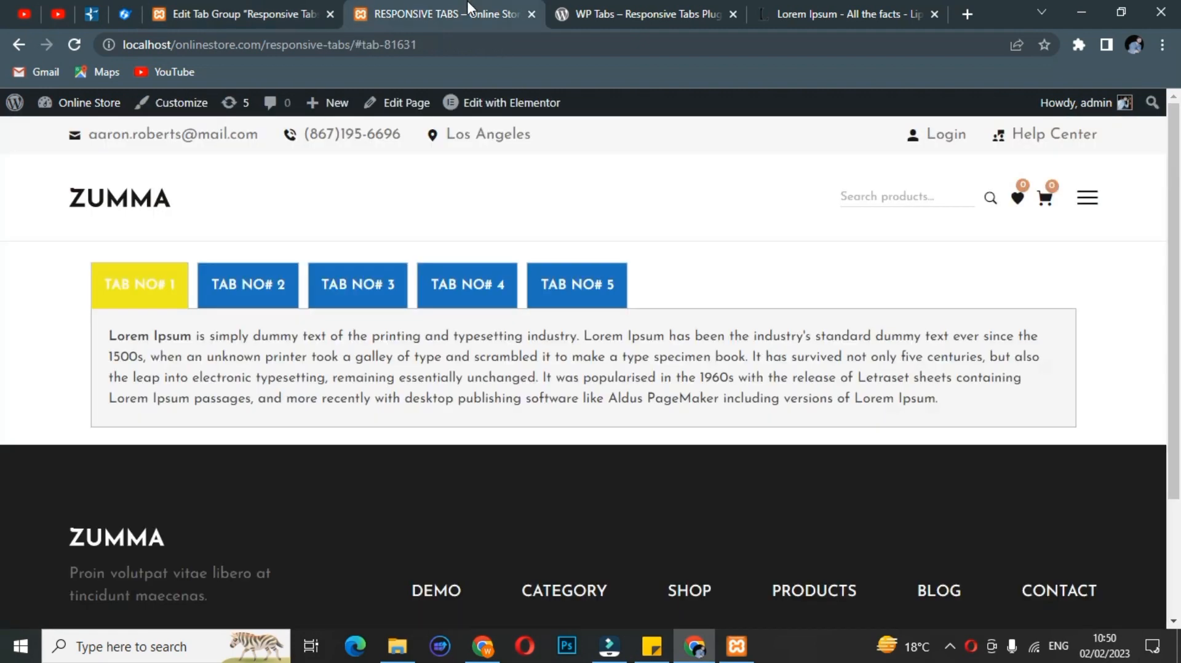